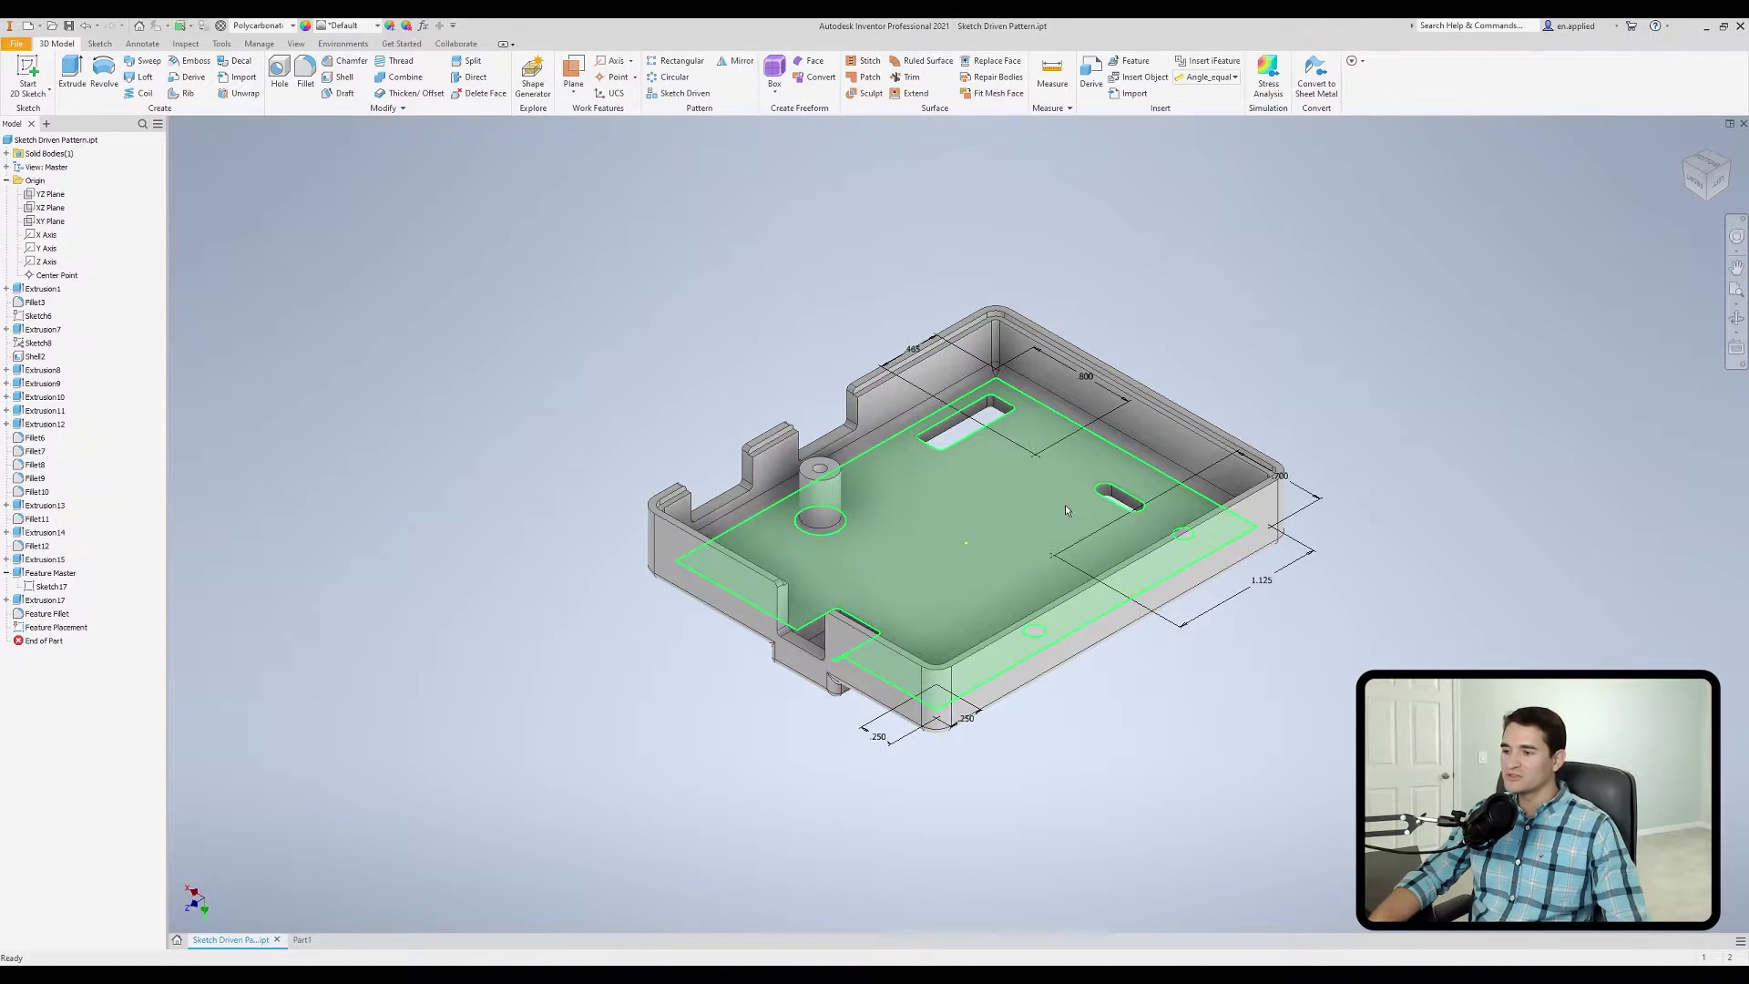
Step: Start a sketch driven pattern and select the standoff boss and the fillet at its base as the features
shift+middle_drag(1063, 505, 1047, 460)
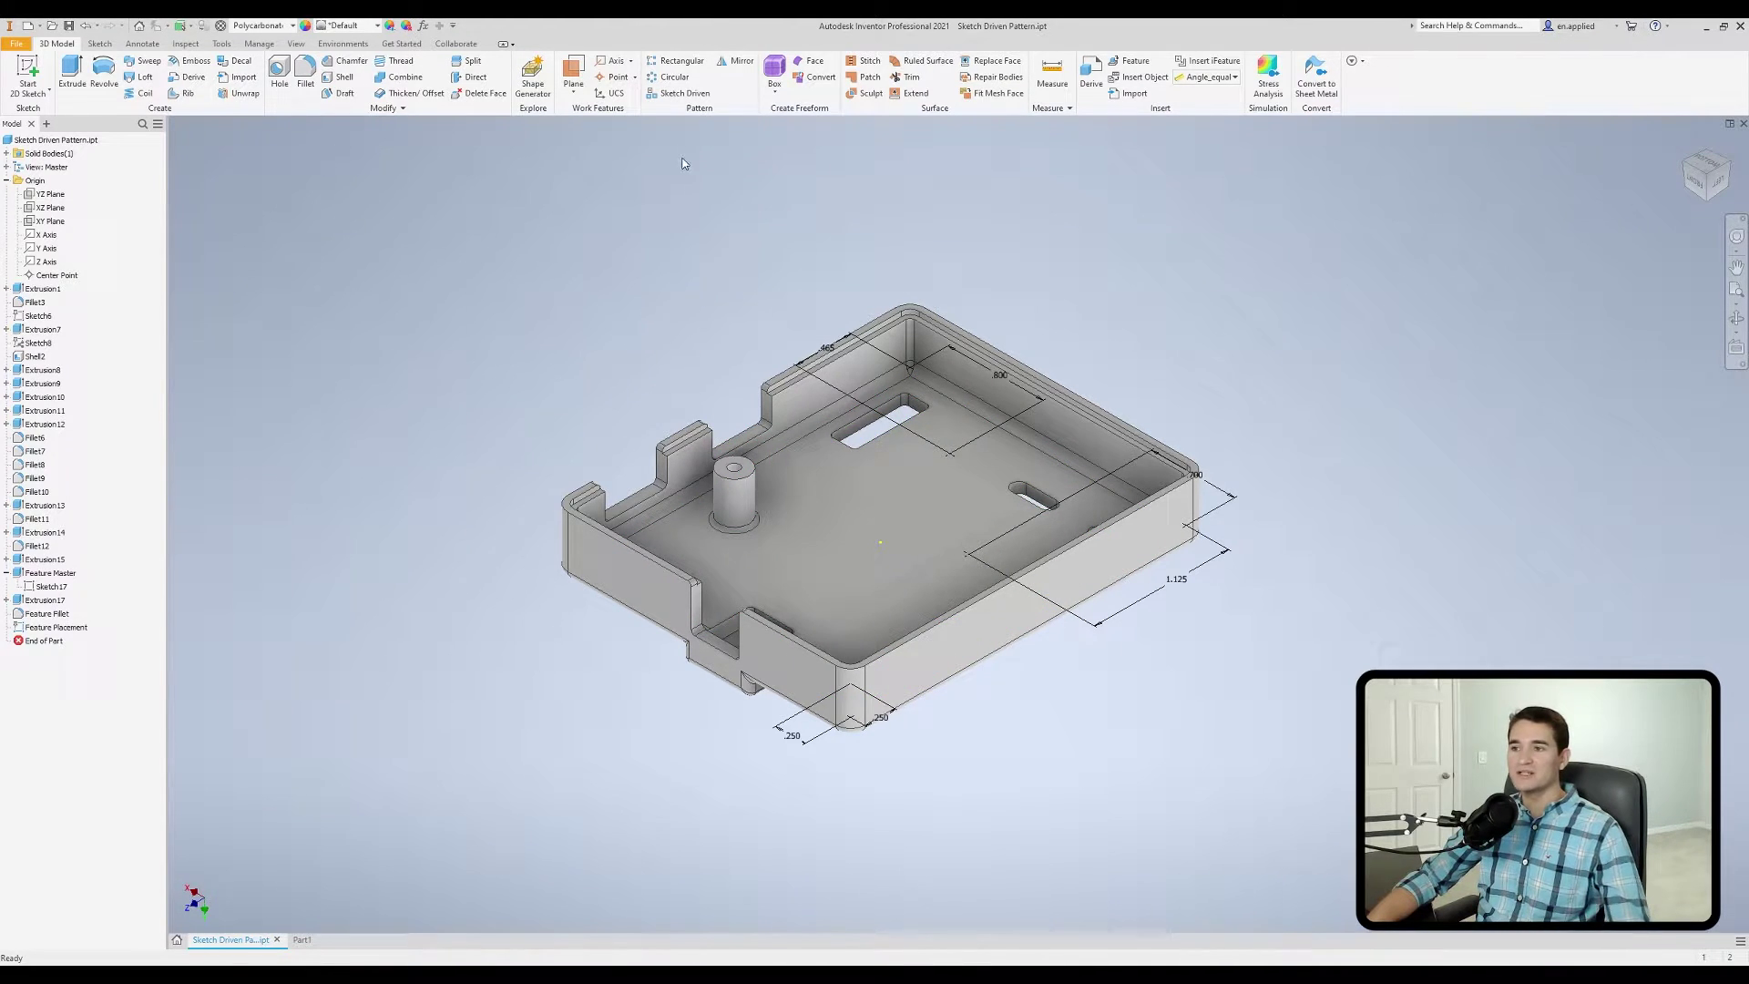
click(688, 95)
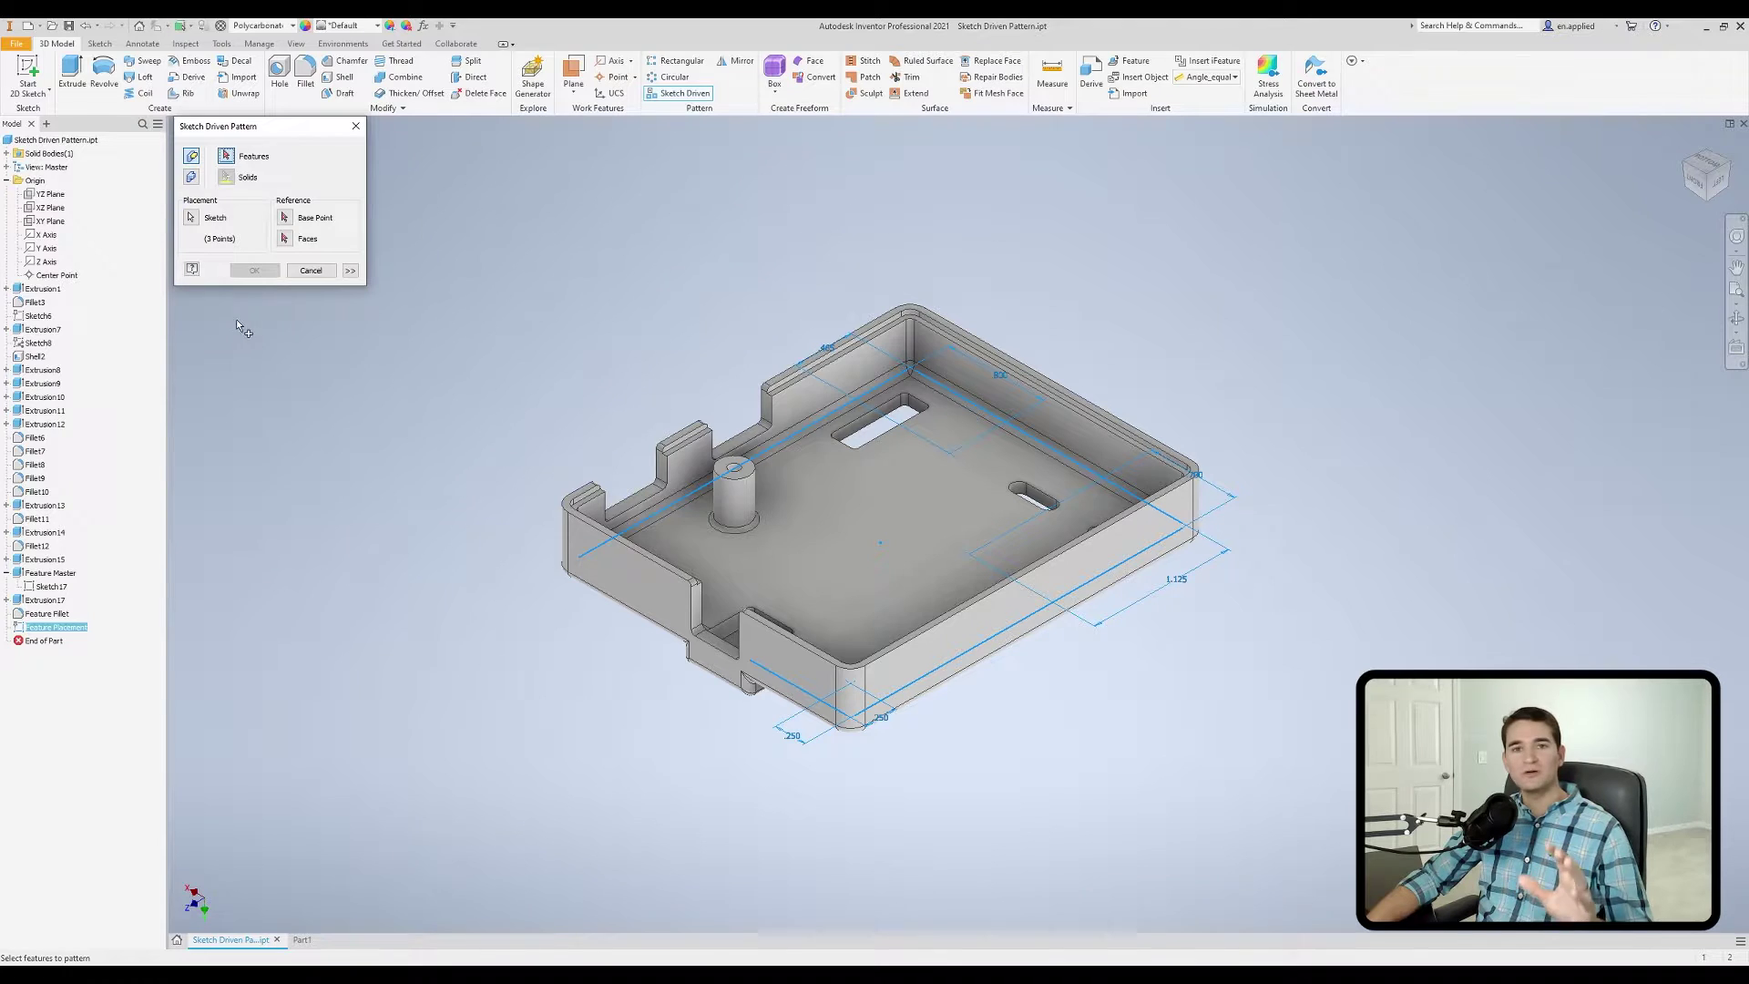
click(192, 178)
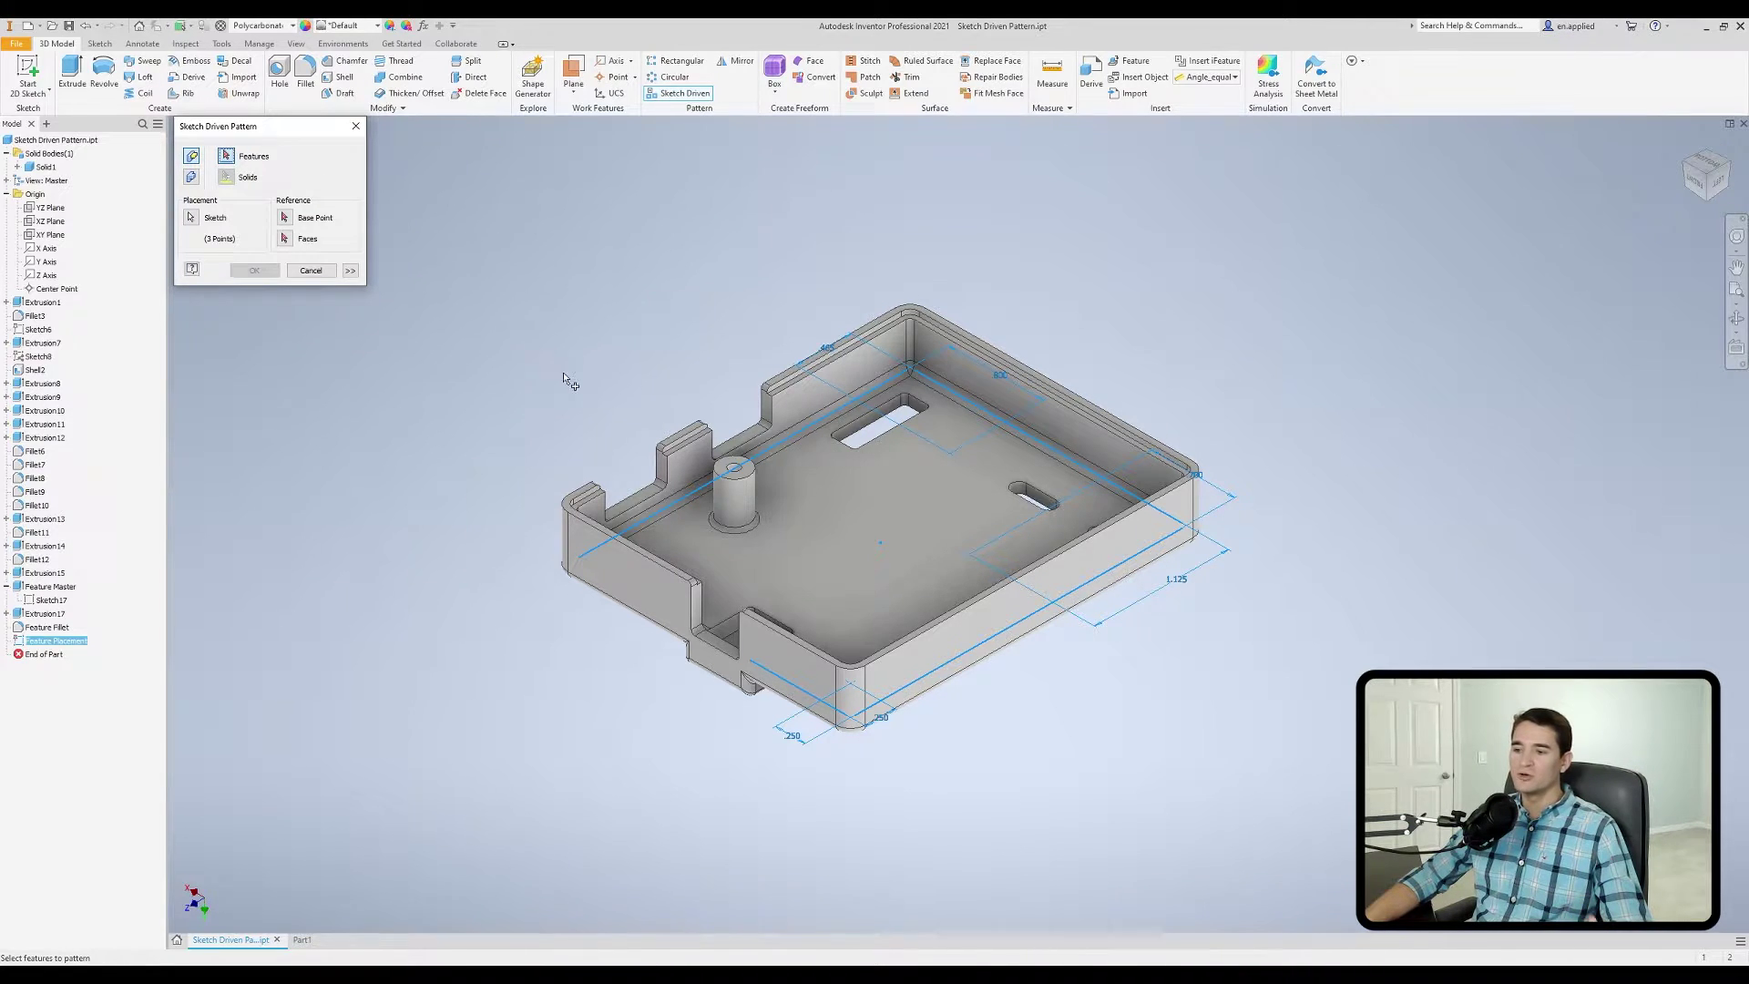
click(738, 494)
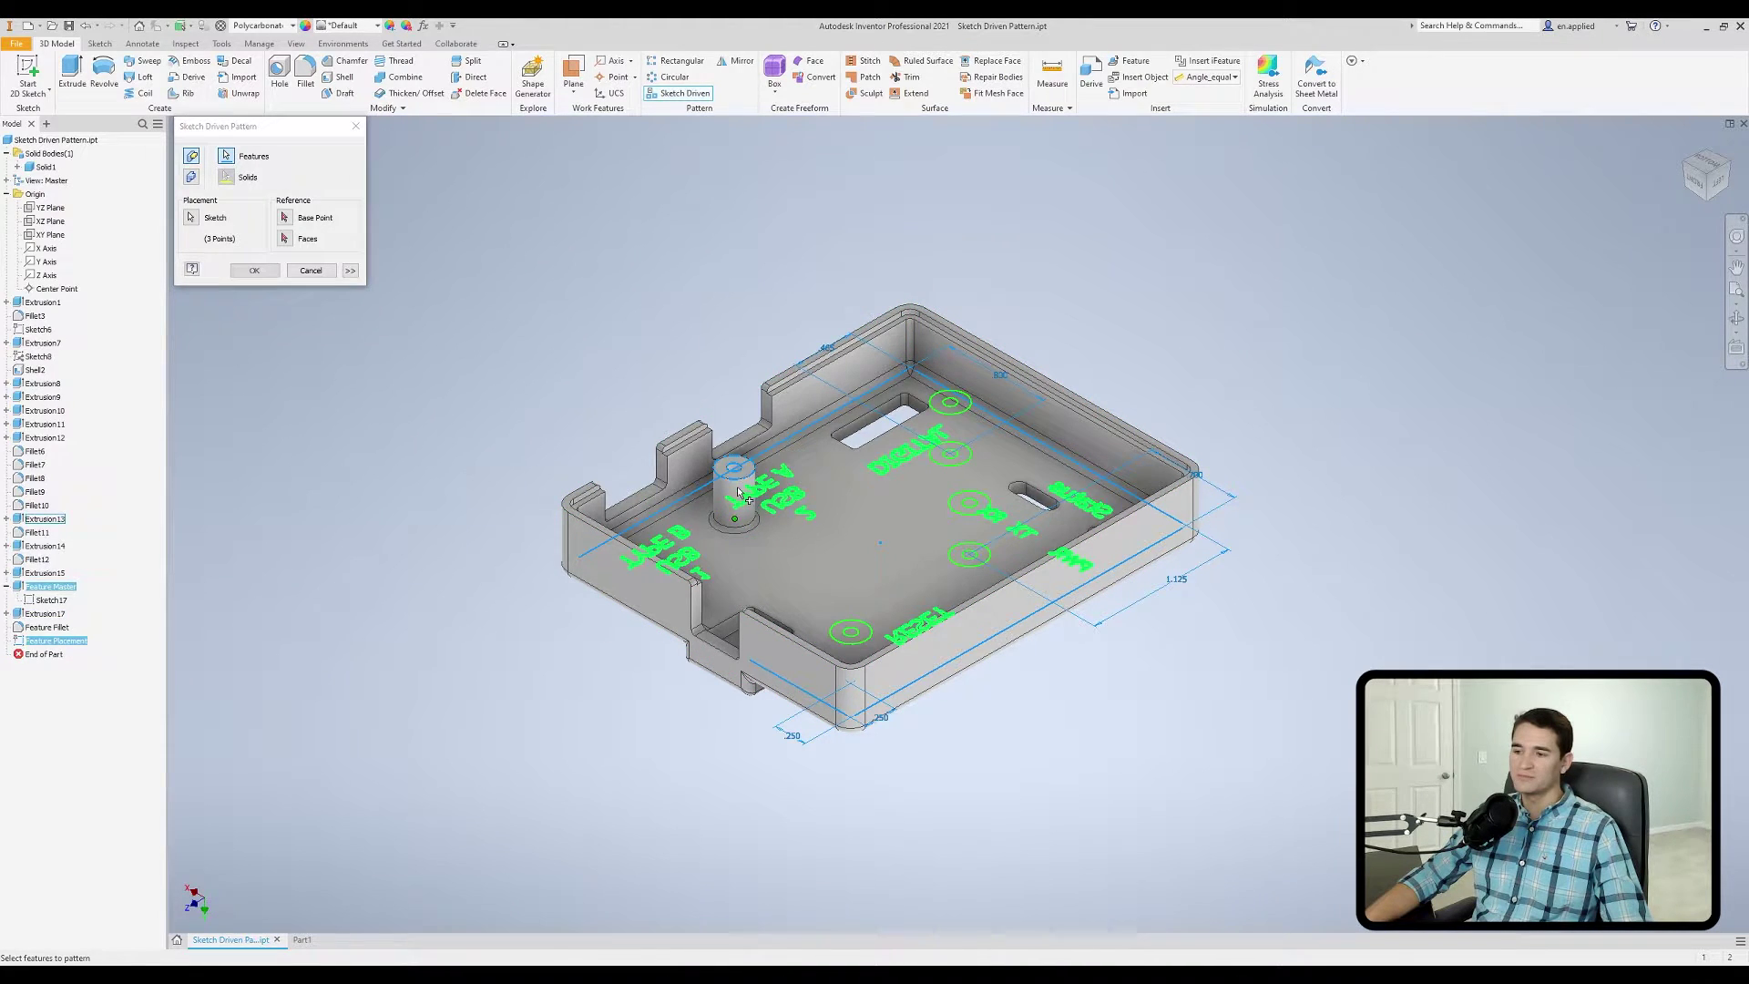
scroll(734, 530, down, 5)
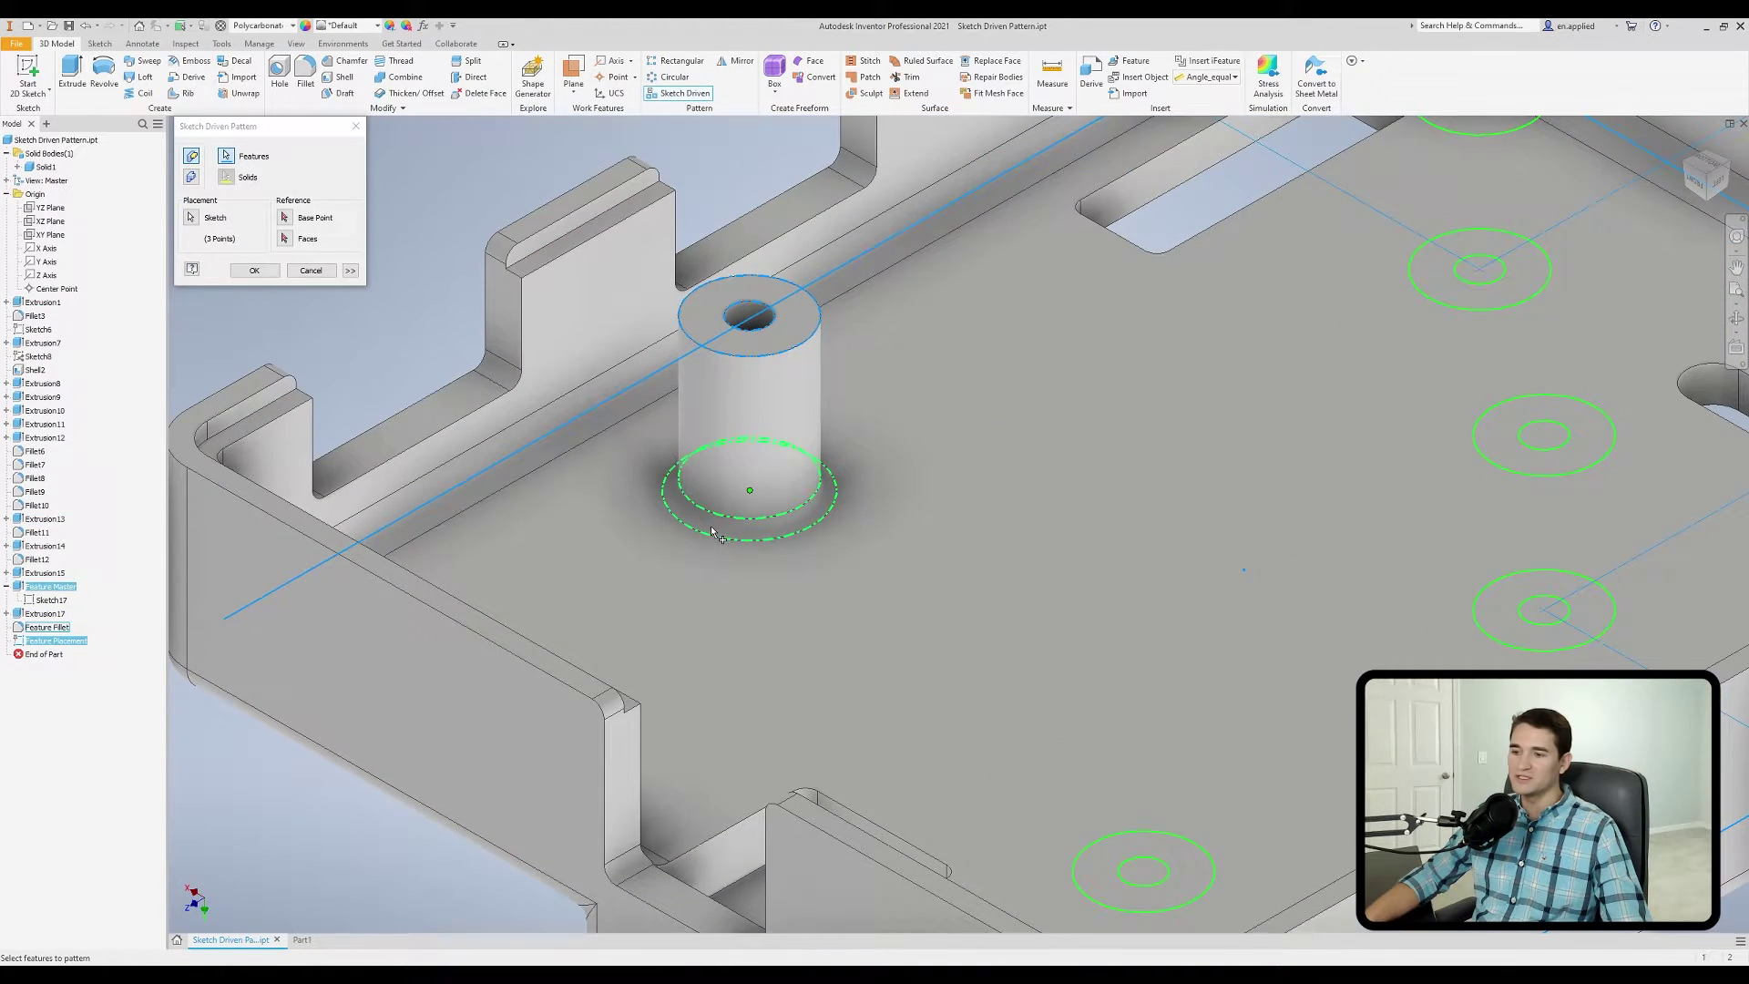
click(713, 531)
Step: Check the preview and create the pattern of the boss and fillet at the Feature Placement sketch's points
scroll(714, 531, up, 2)
scroll(421, 417, up, 2)
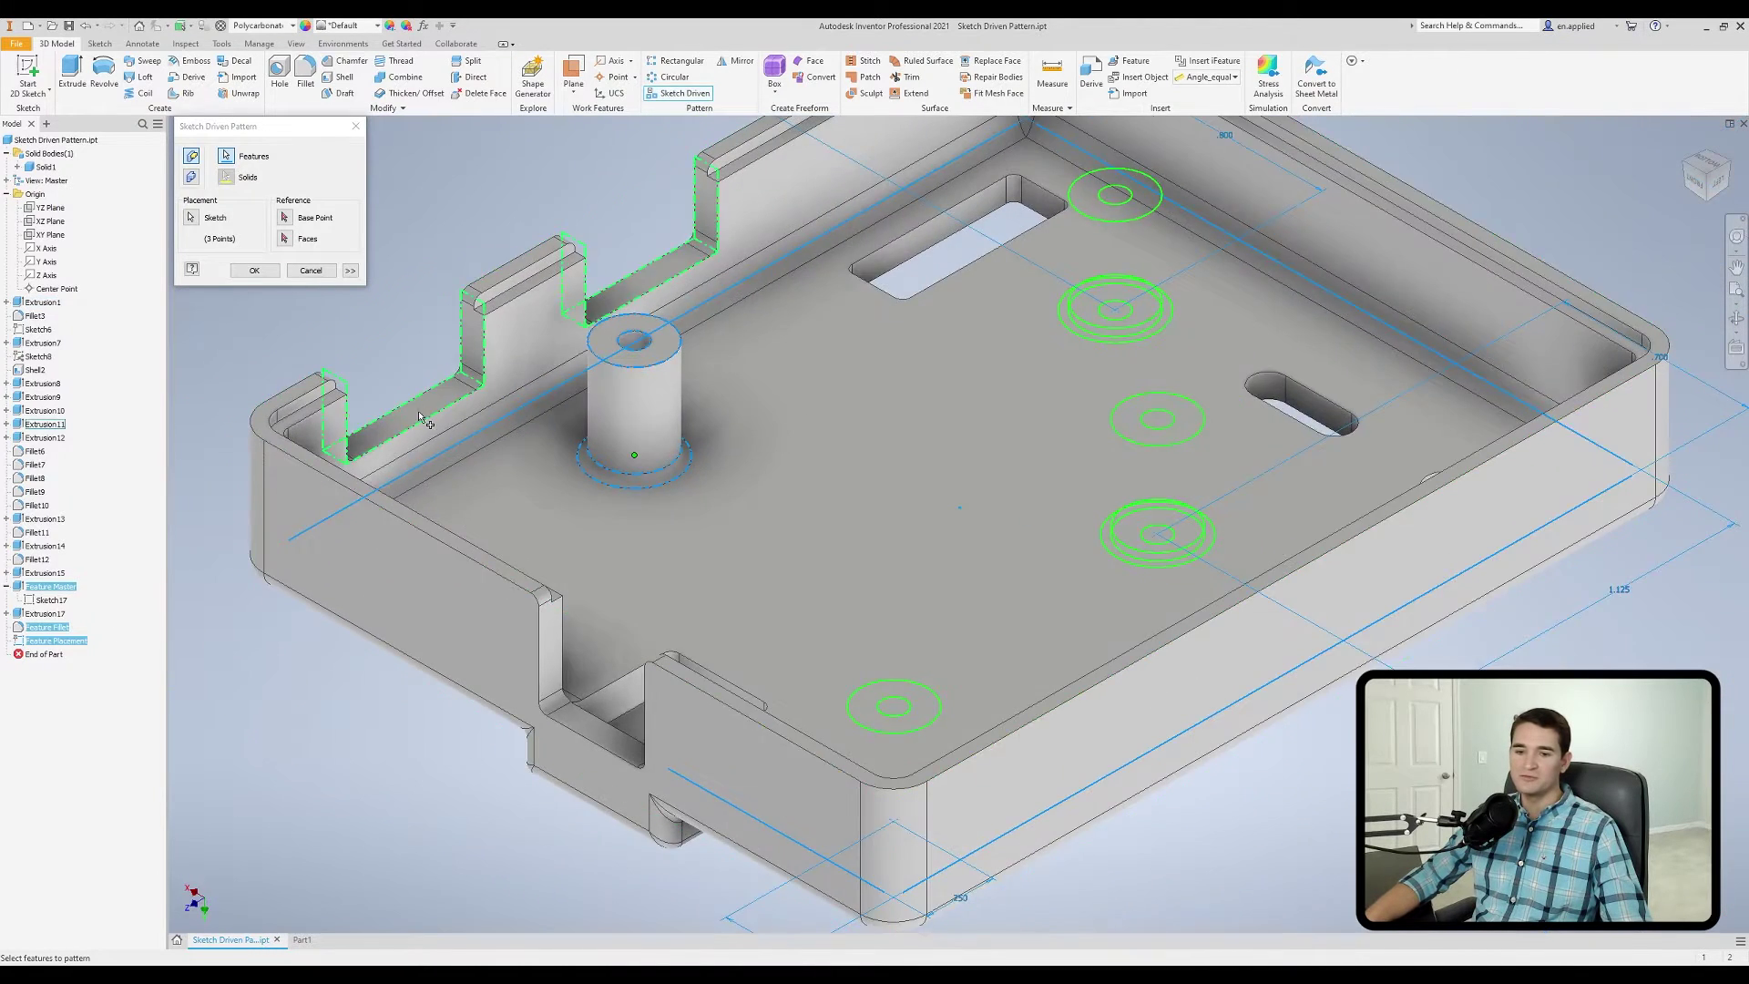
scroll(421, 417, up, 2)
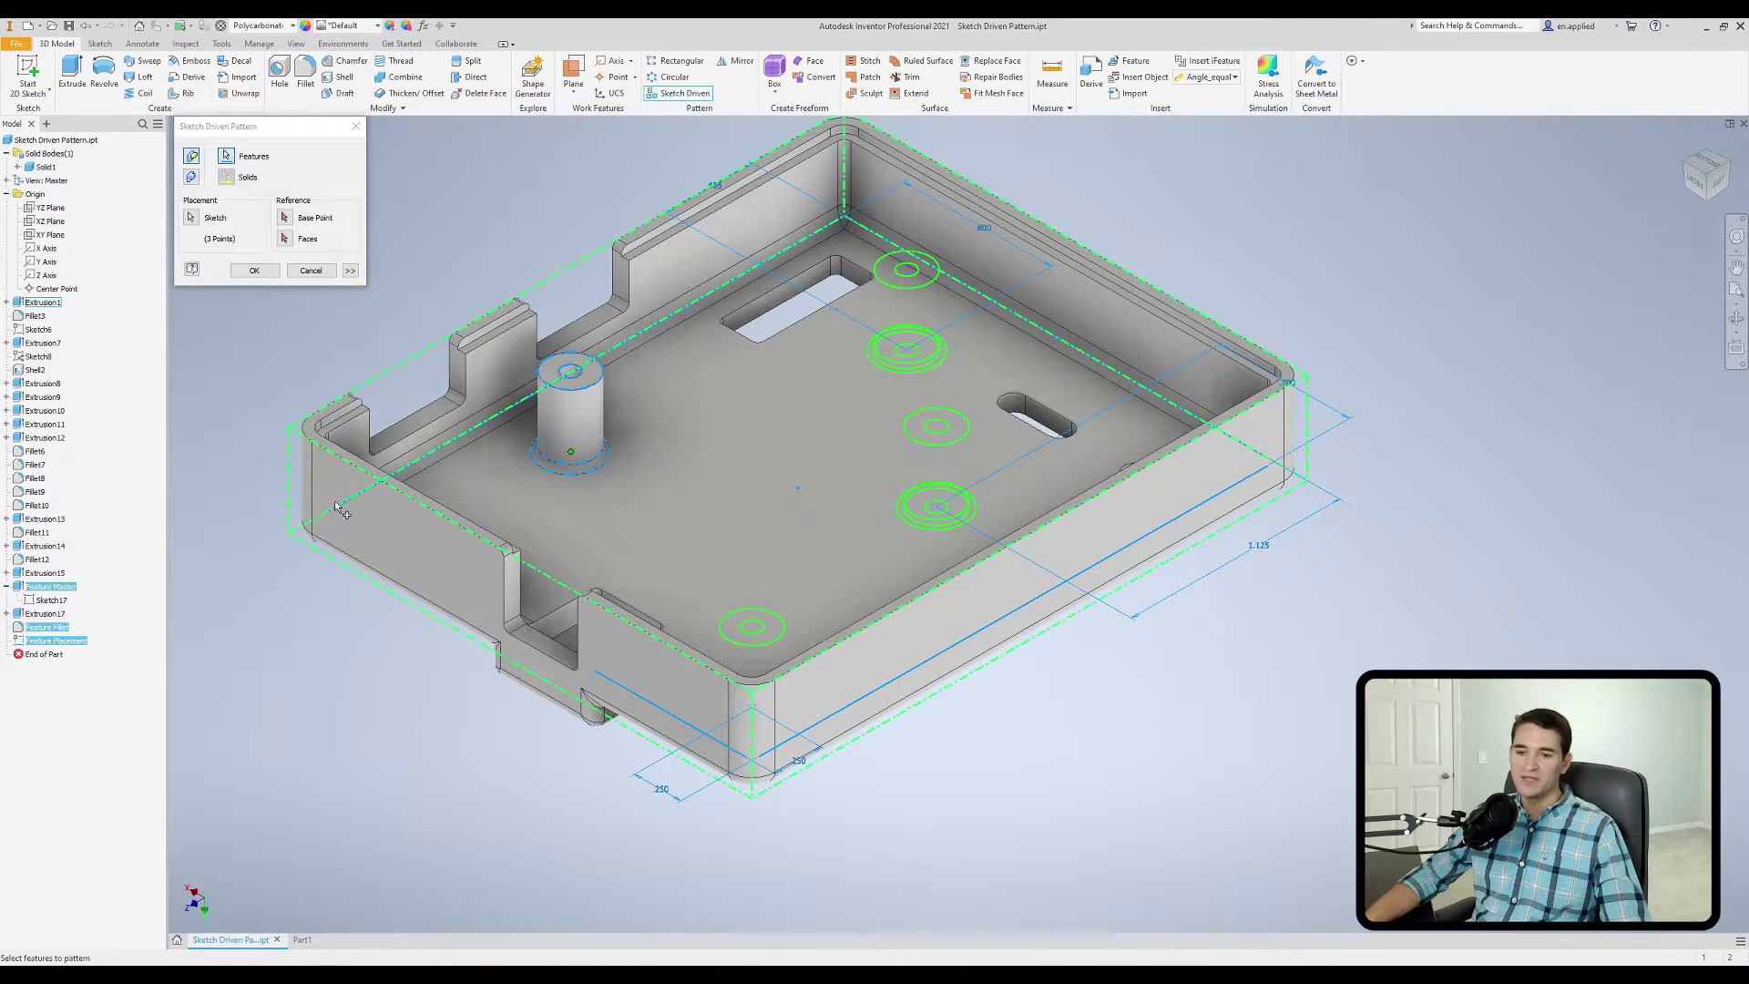
scroll(768, 515, up, 3)
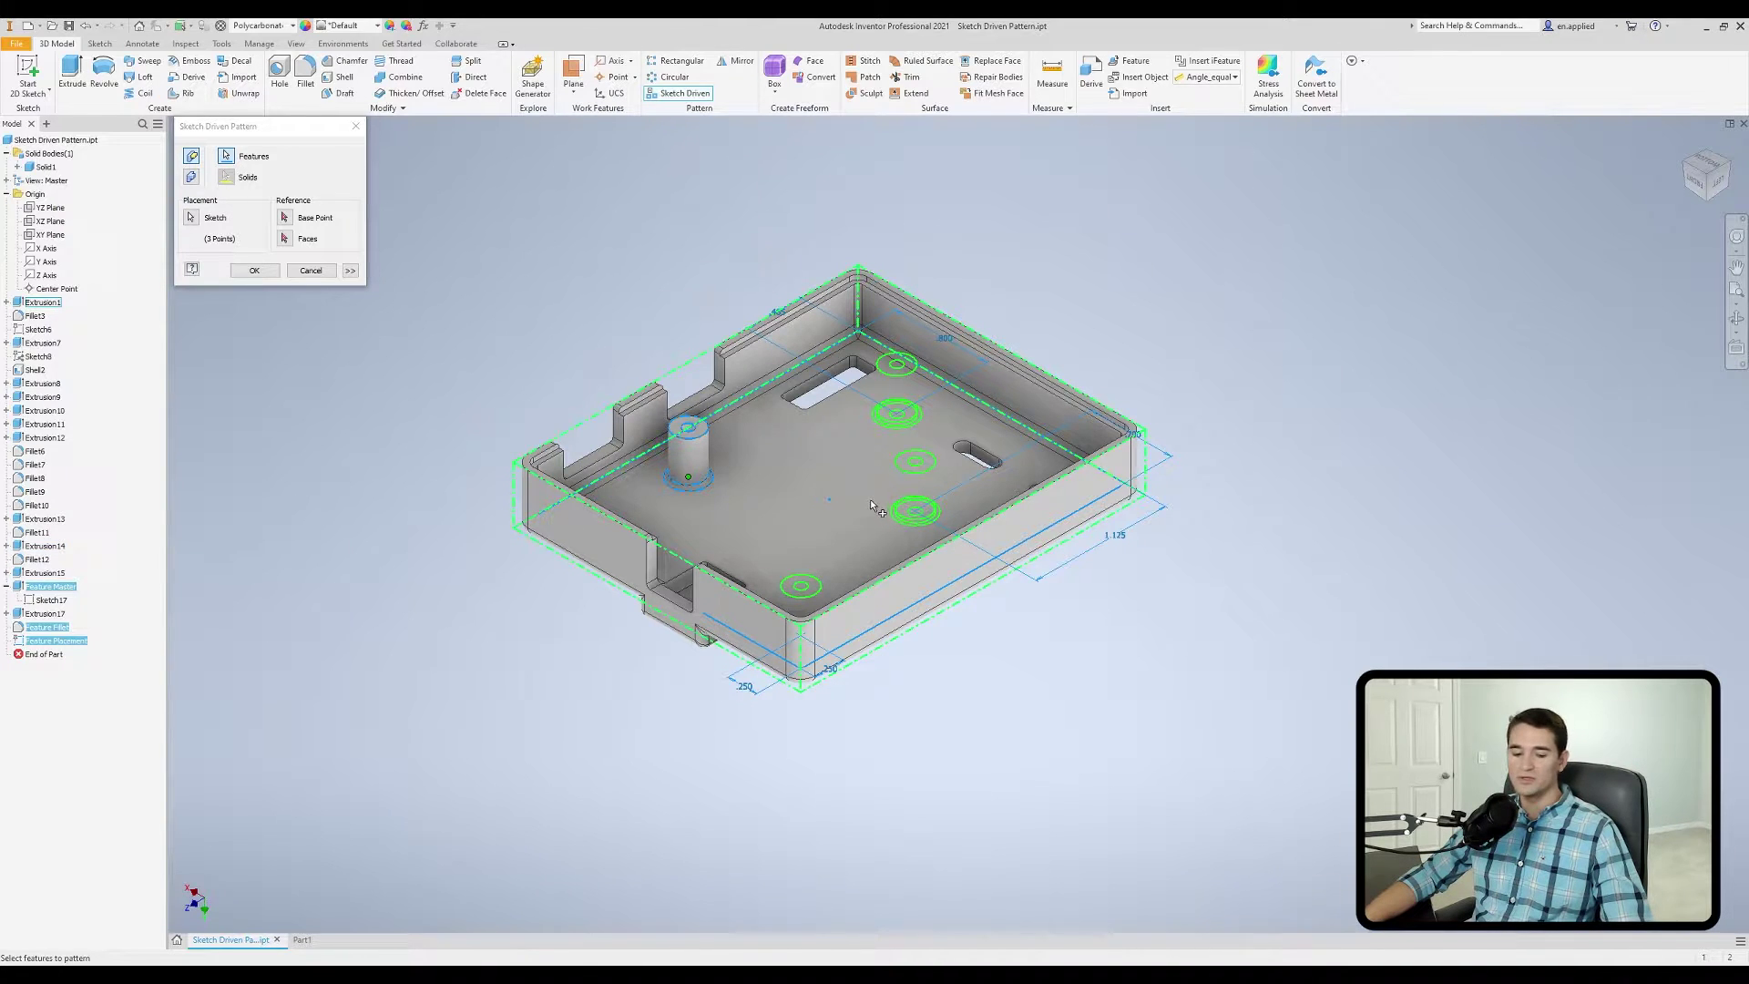
shift+middle_drag(957, 520, 719, 484)
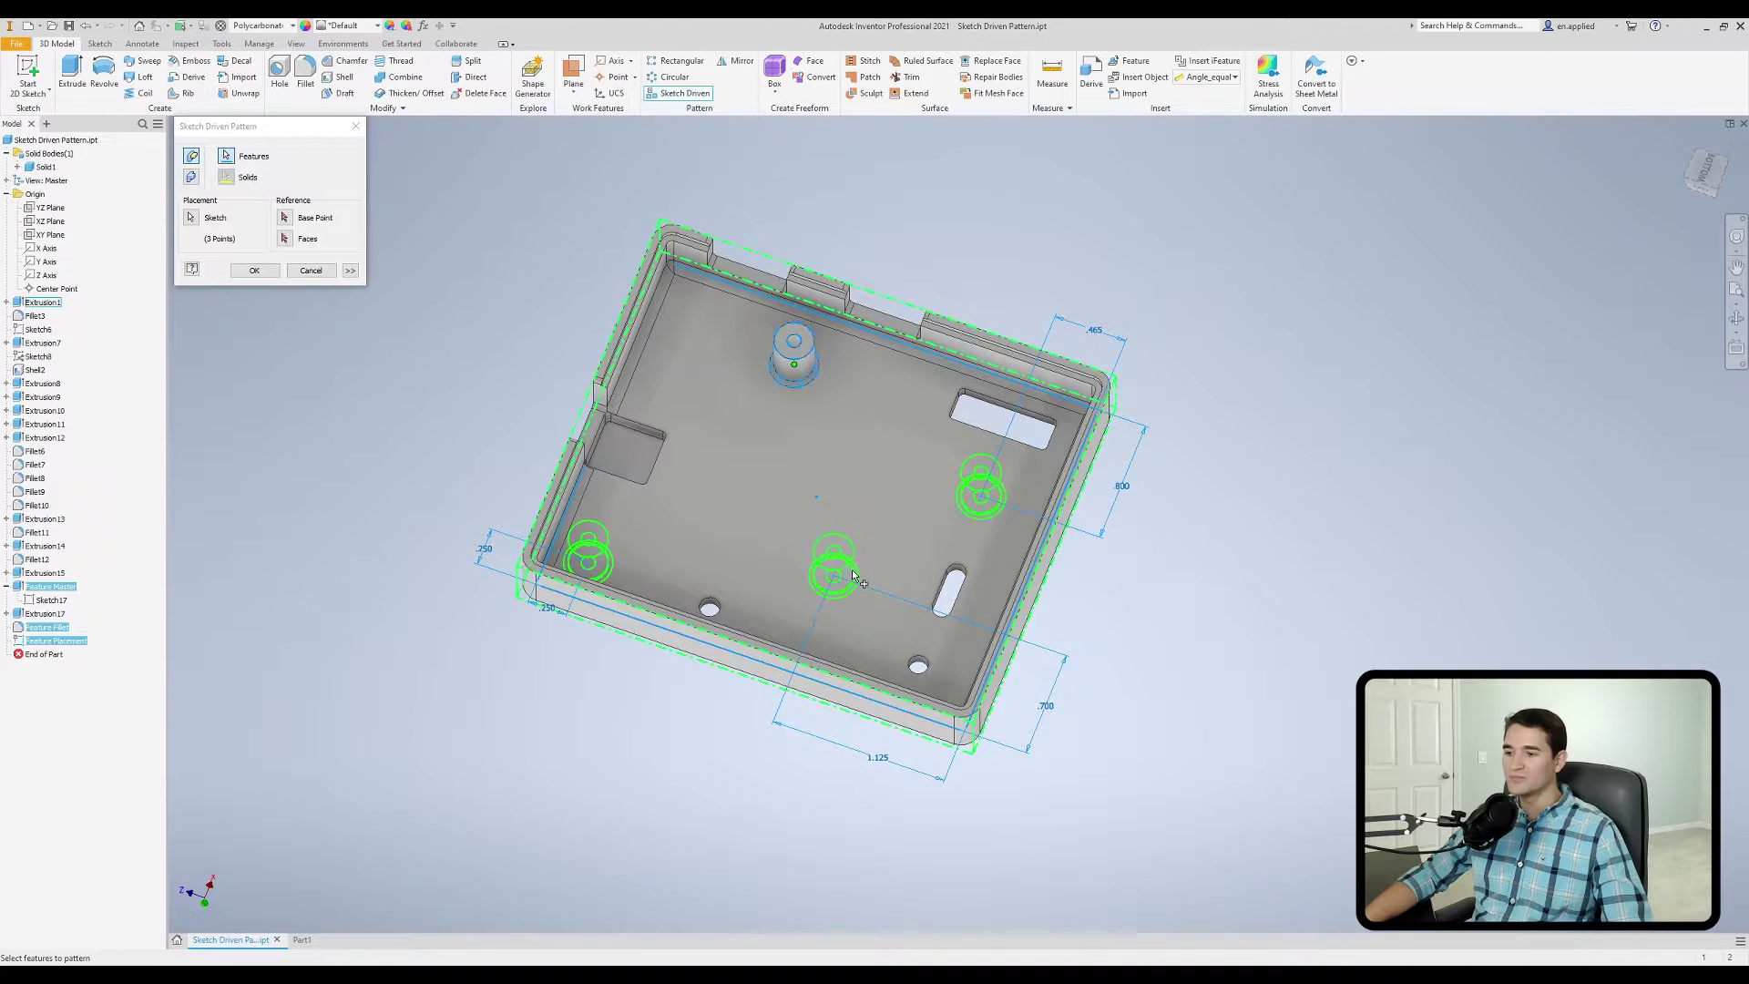
shift+middle_drag(885, 579, 817, 602)
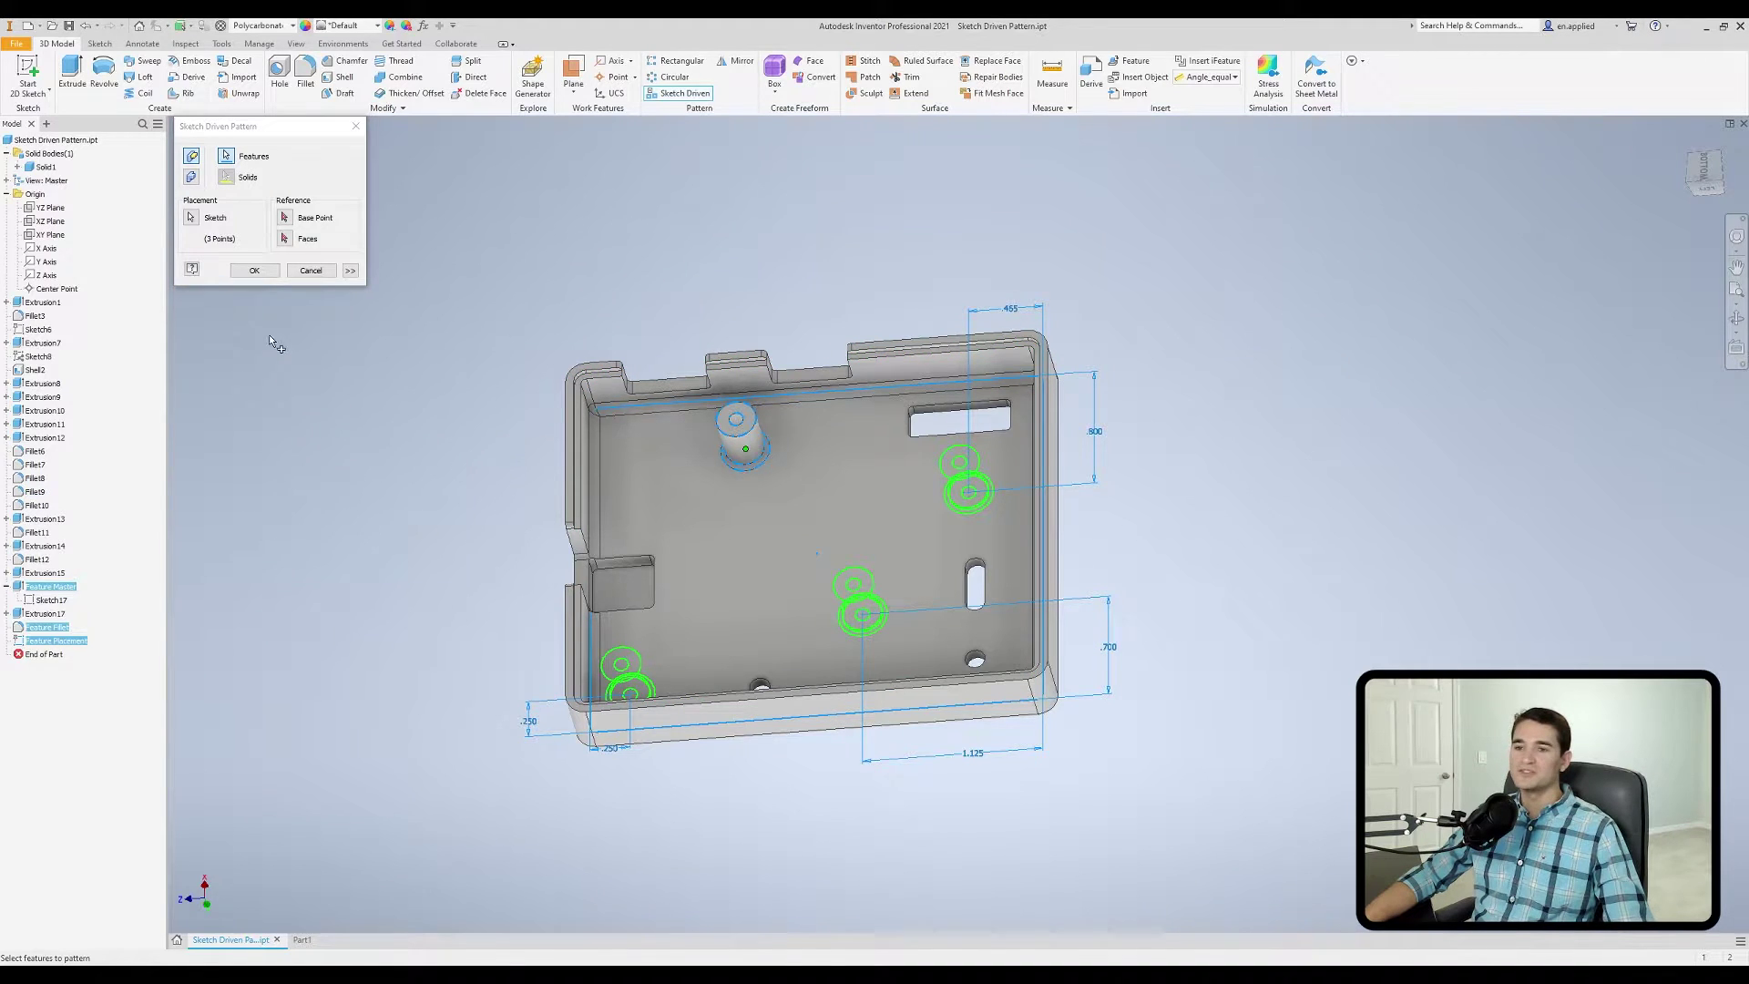
click(265, 274)
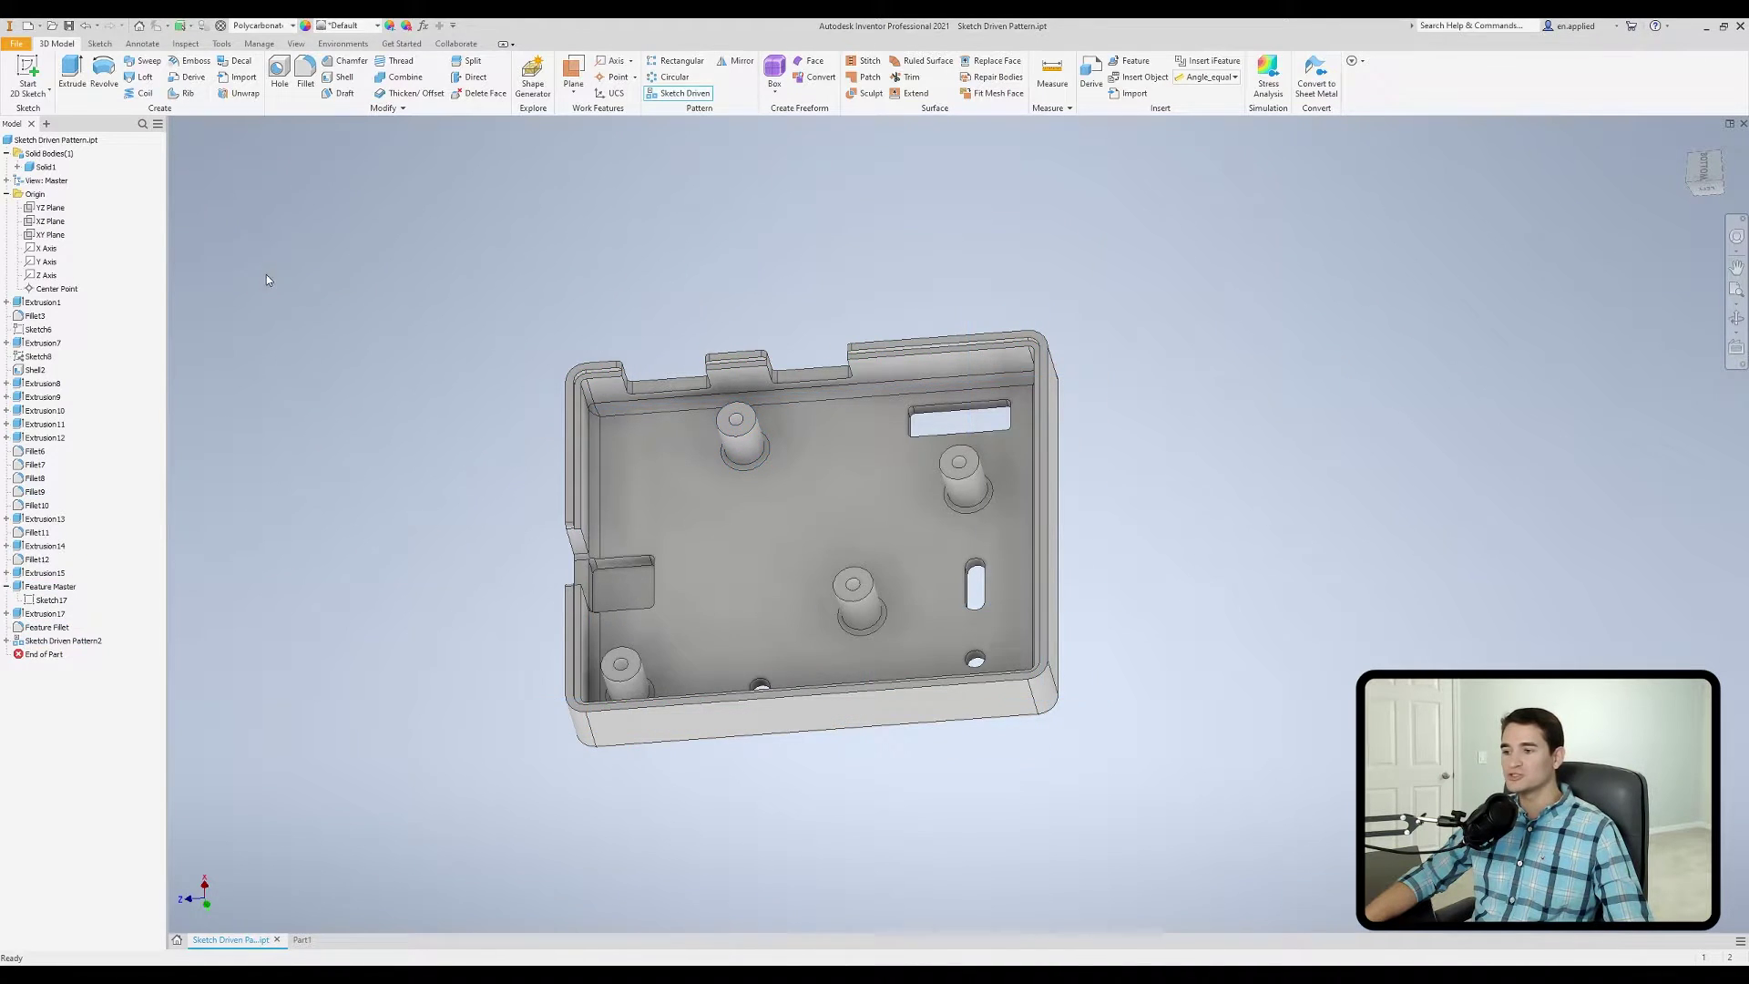
shift+middle_drag(578, 538, 729, 446)
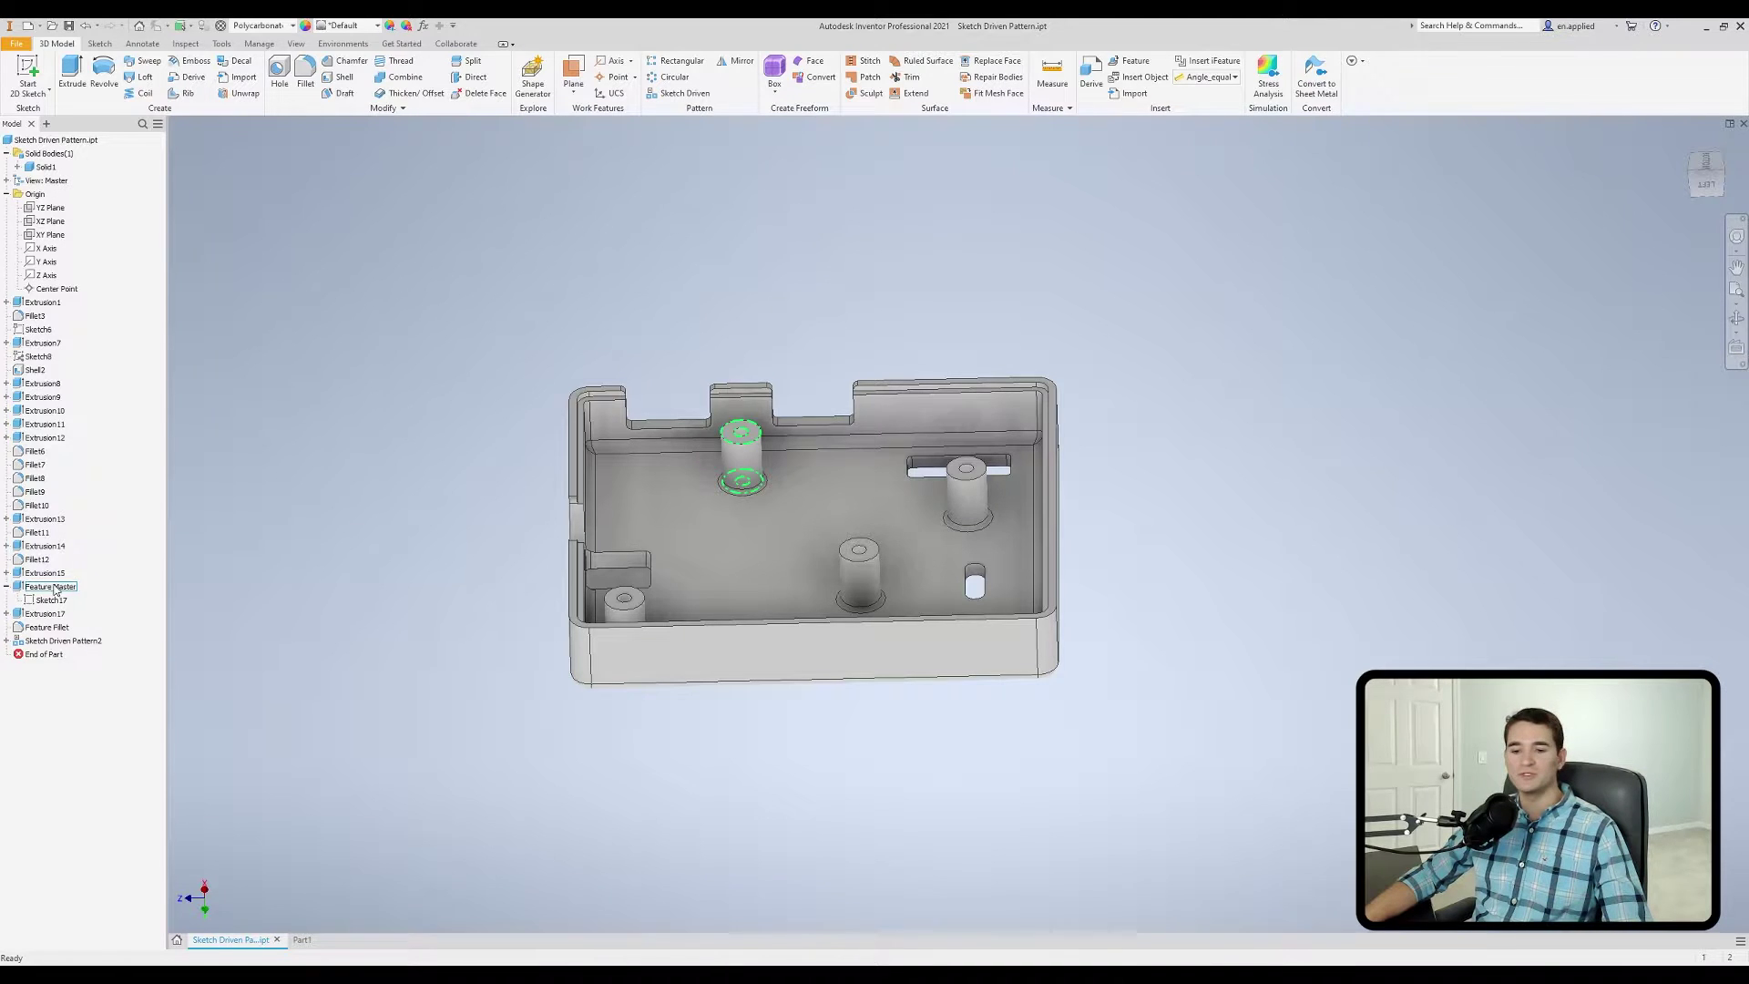
Step: Create a sketch driven pattern of the selected boss and fillet, choosing the Feature Placement sketch for placement
double_click(54, 641)
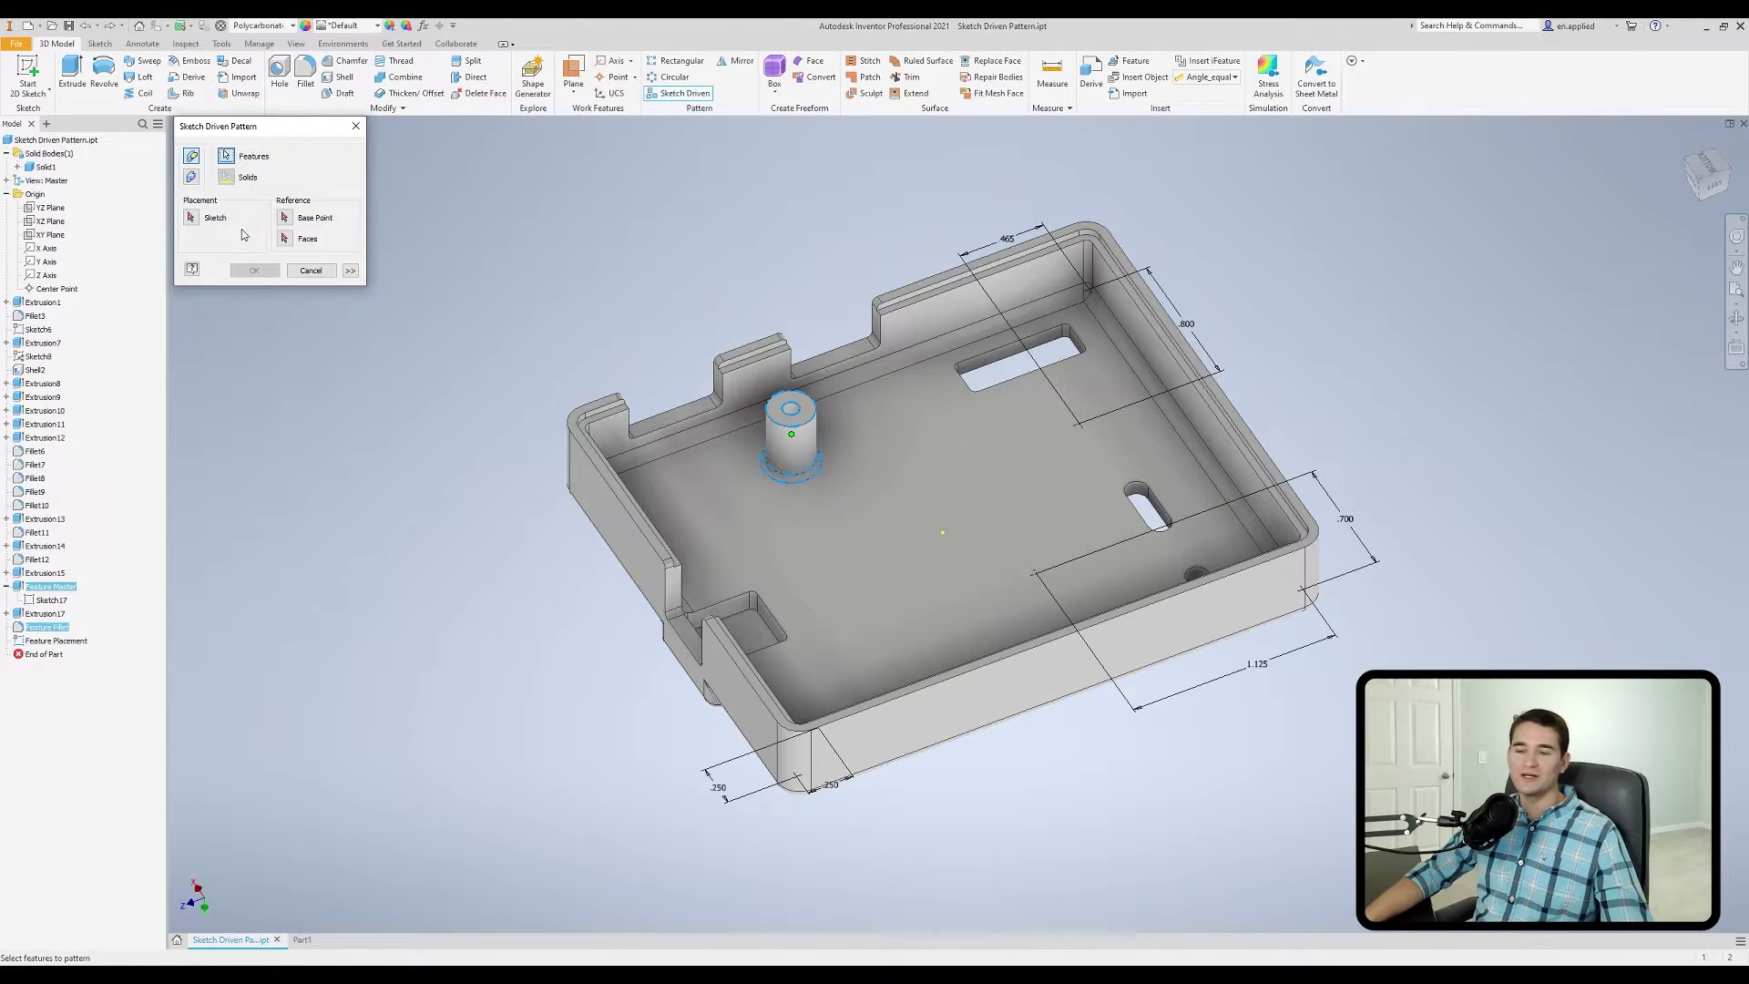
click(191, 217)
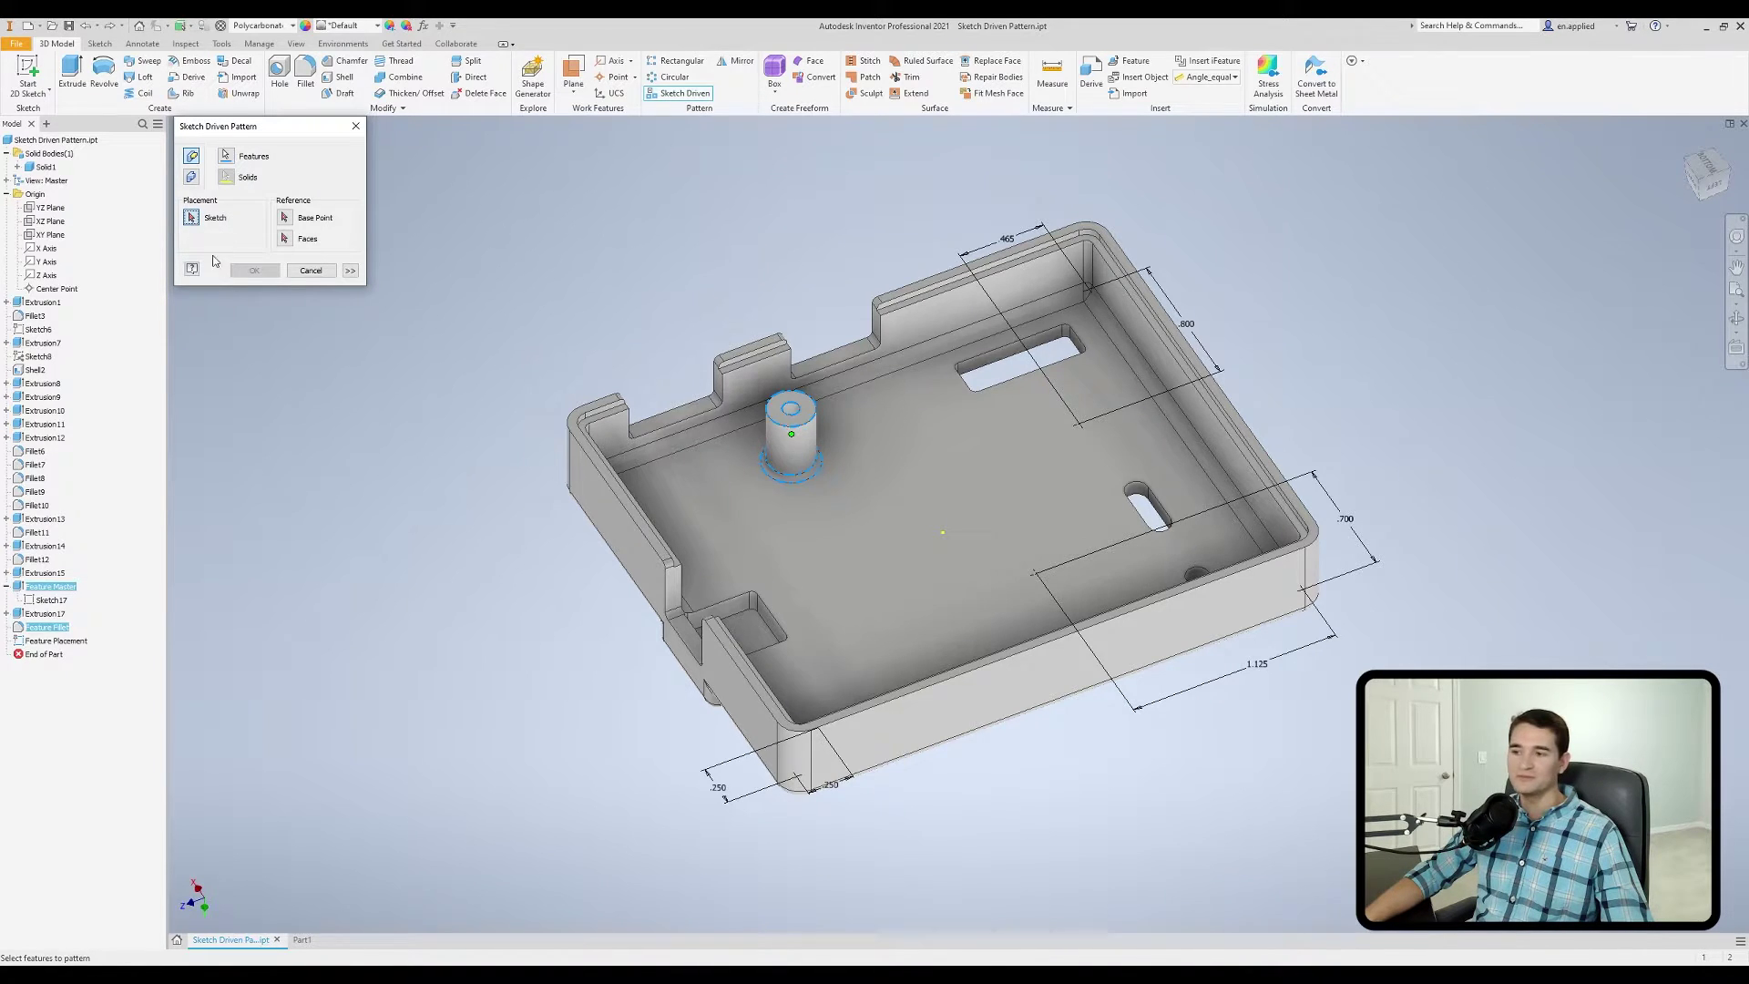
click(76, 641)
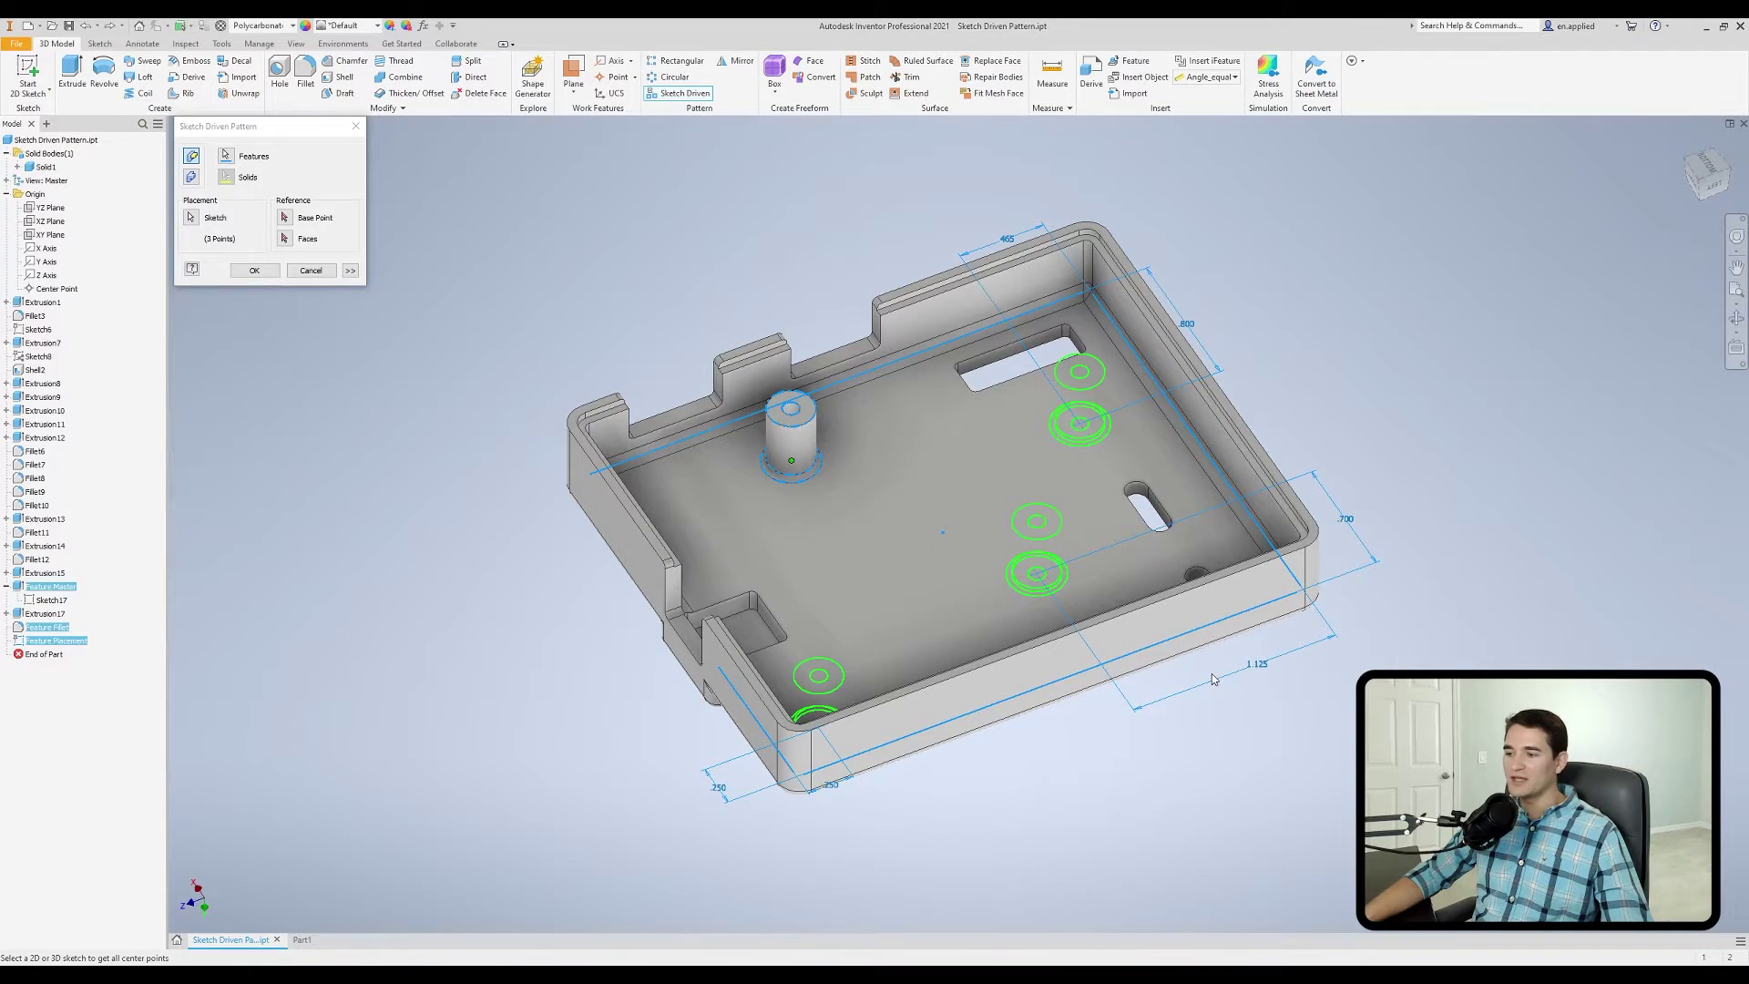
shift+middle_drag(1214, 677, 807, 645)
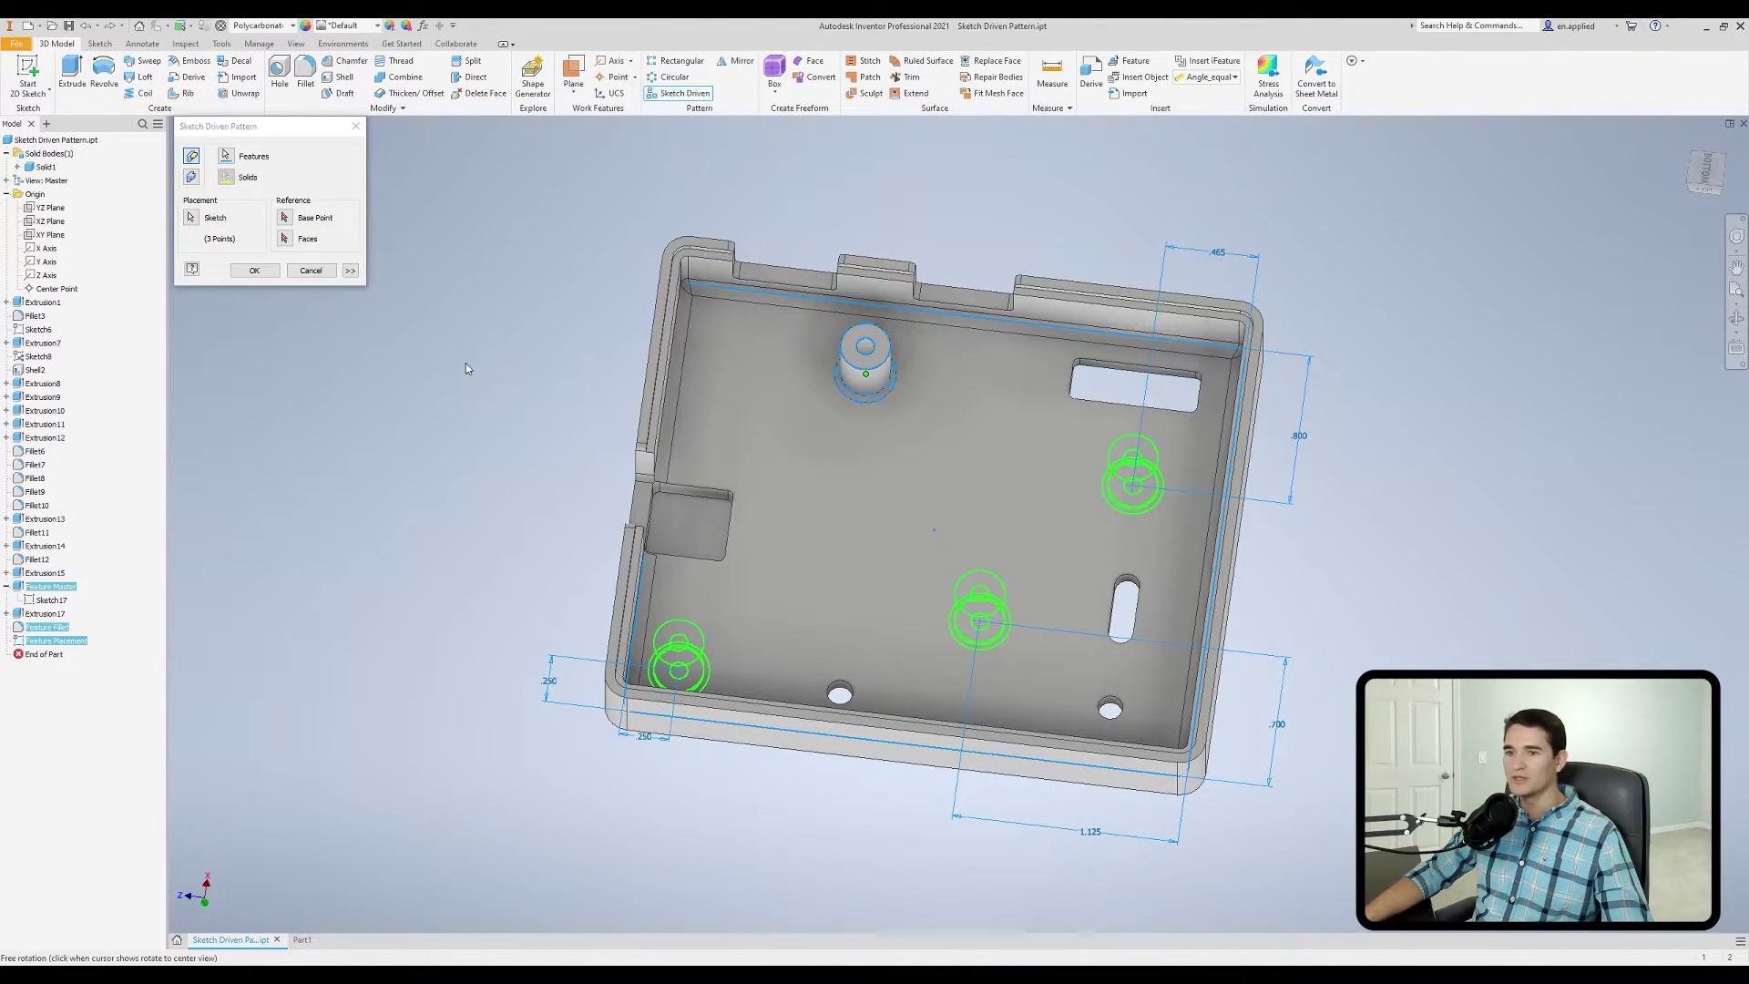
click(268, 273)
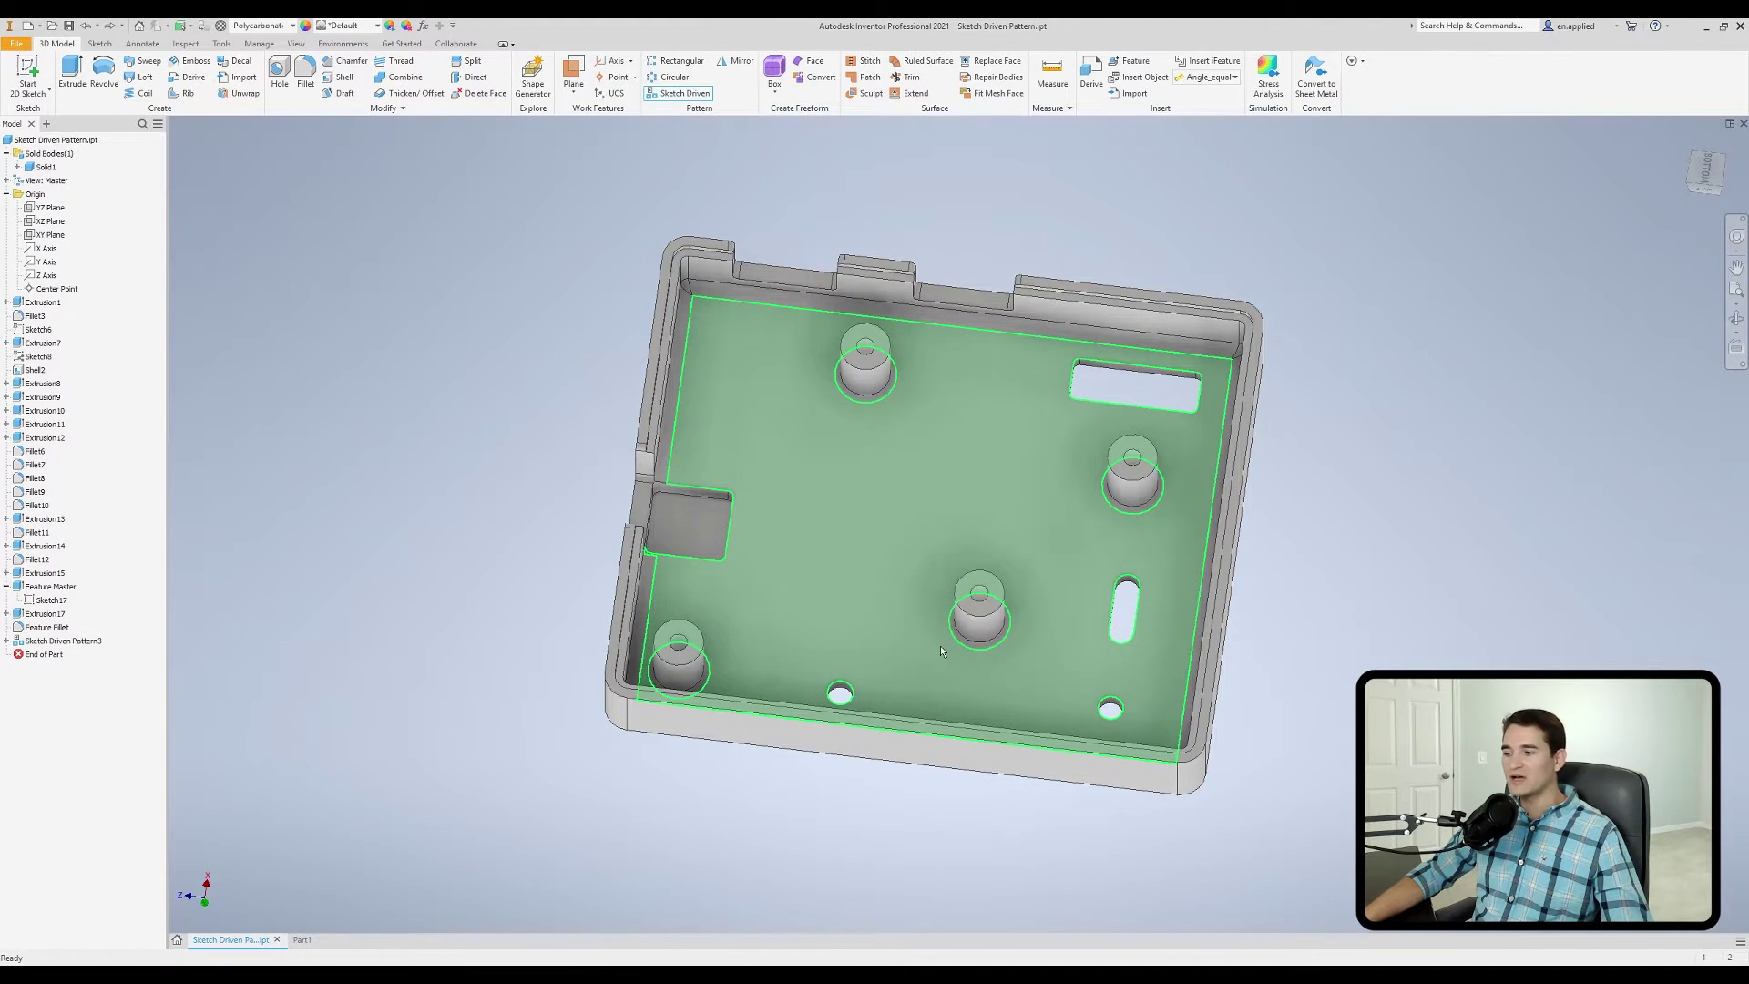
shift+middle_drag(940, 644, 943, 596)
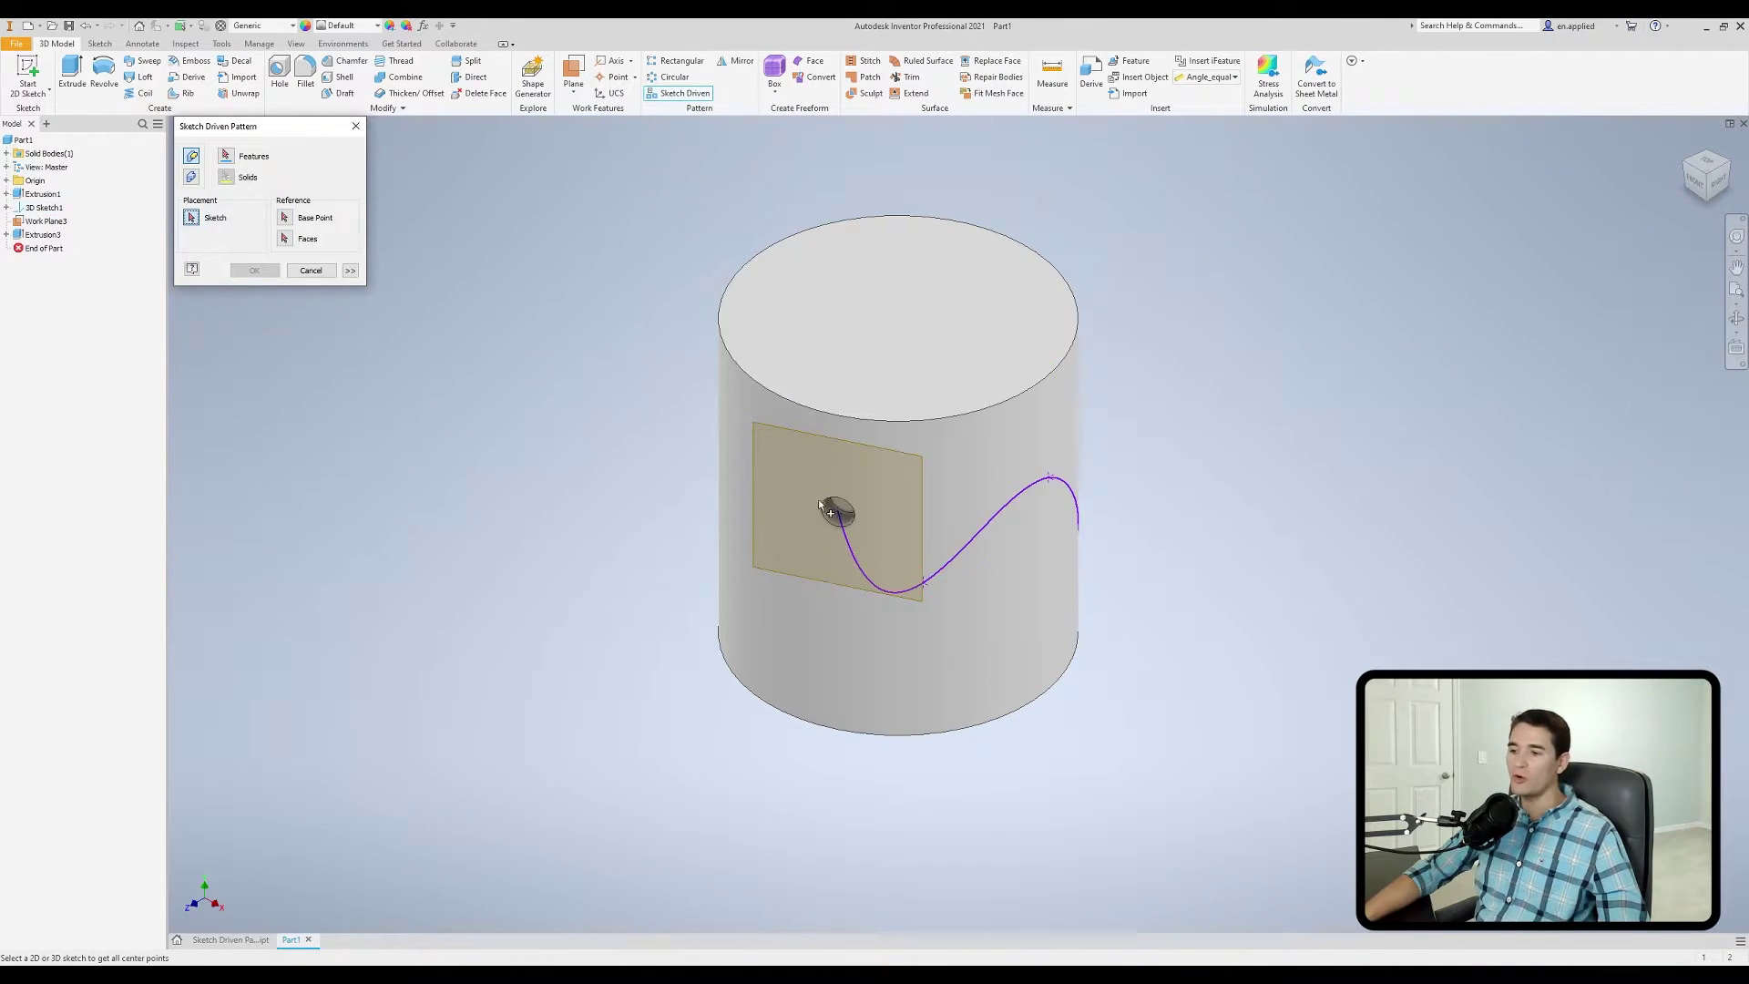
Step: Examine the hole and the 3D sketch spline wrapping around the cylinder in Part1 from several sides
shift+middle_drag(987, 570, 849, 547)
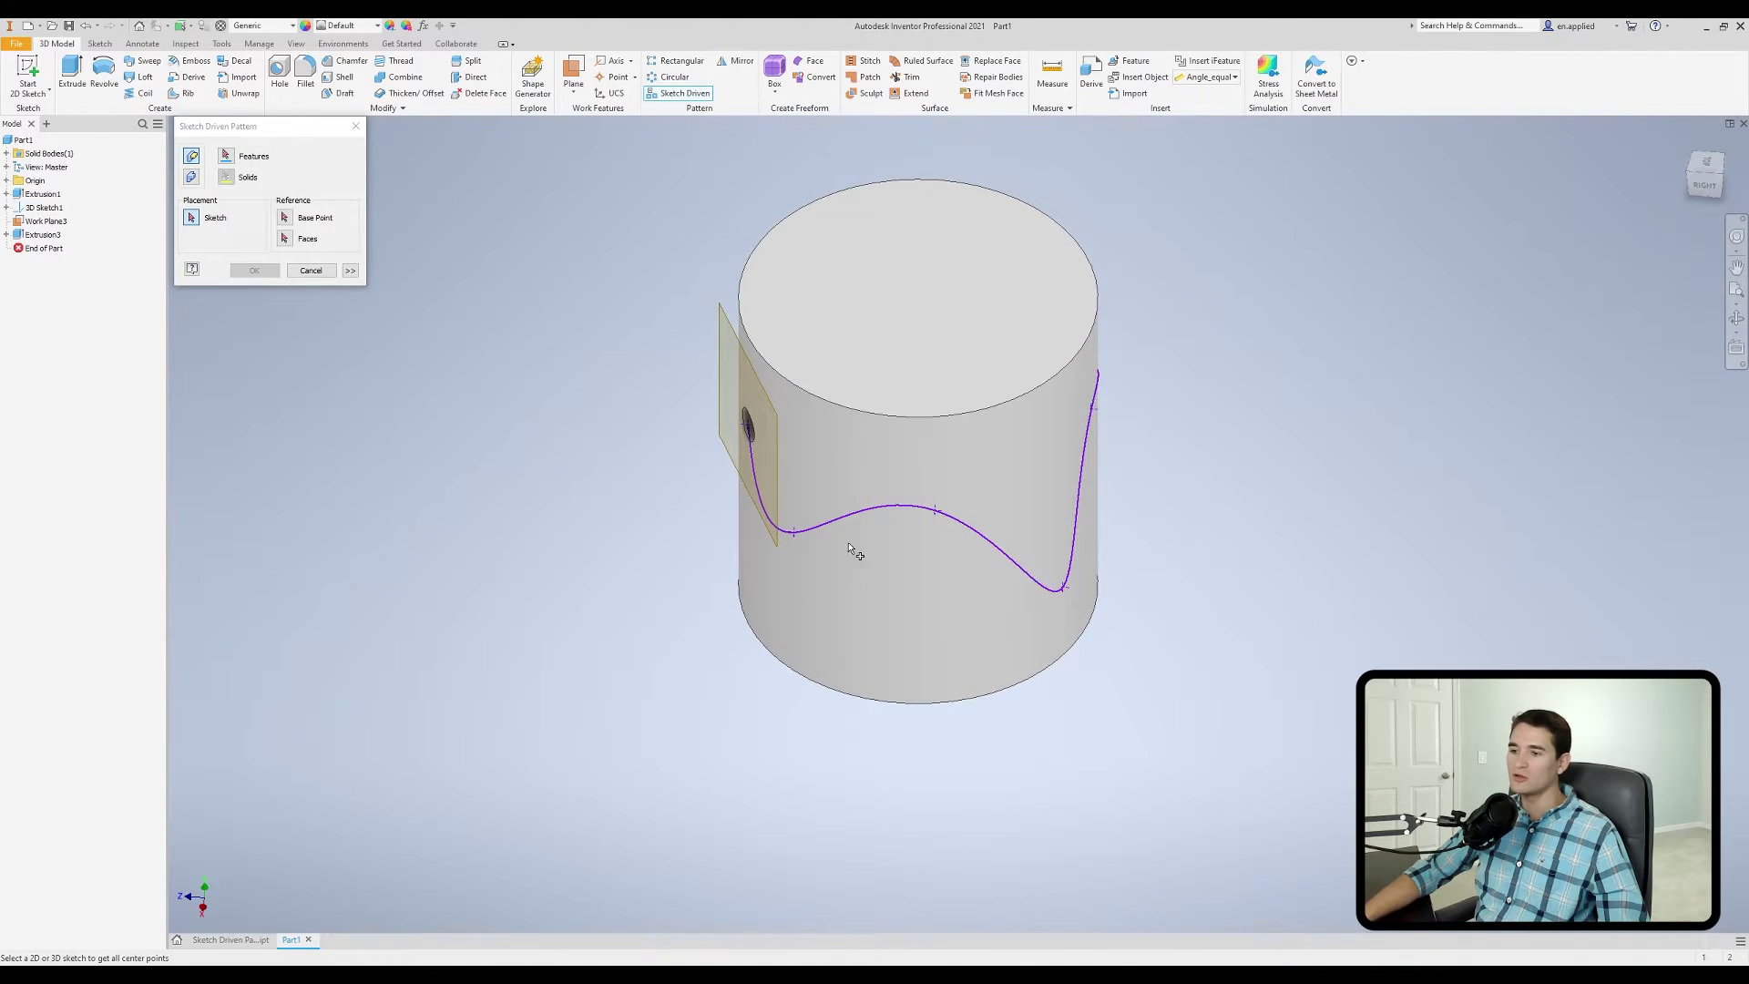
mouse_move(834, 444)
shift+middle_down()
mouse_move(905, 578)
mouse_move(844, 525)
shift+middle_up()
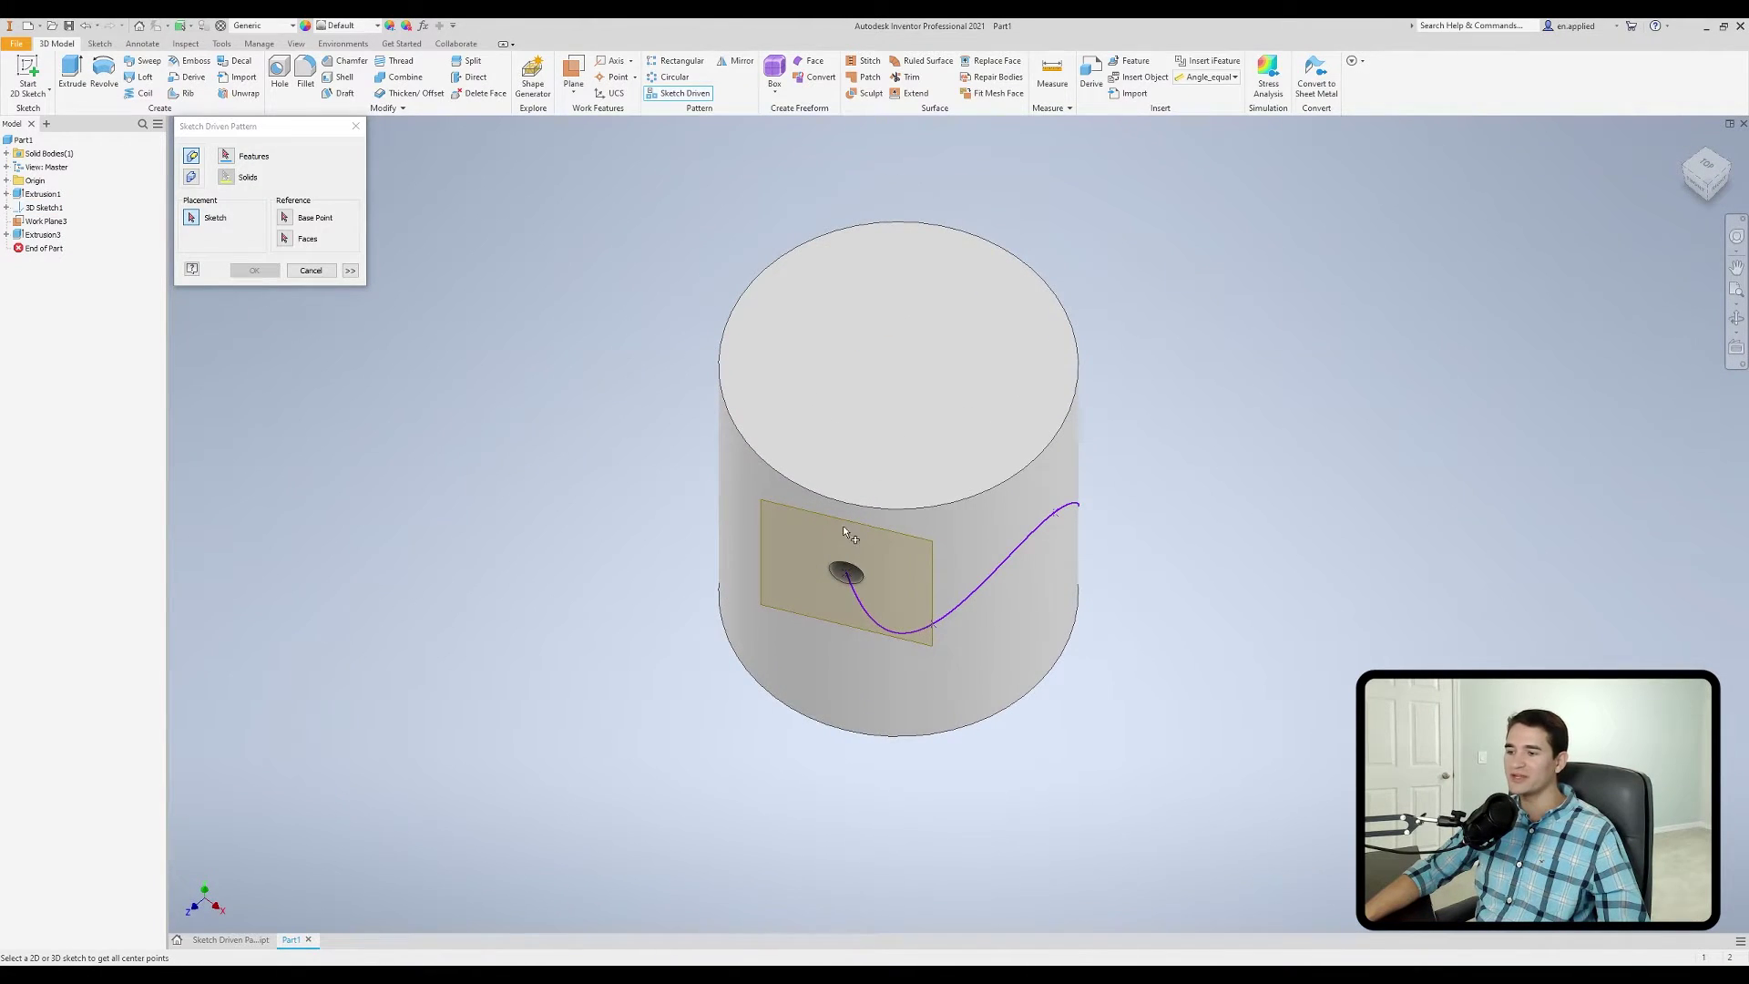
mouse_move(962, 596)
shift+middle_down()
mouse_move(984, 519)
mouse_move(905, 476)
mouse_move(849, 497)
mouse_move(927, 508)
mouse_move(800, 456)
mouse_move(820, 492)
mouse_move(702, 422)
shift+middle_up()
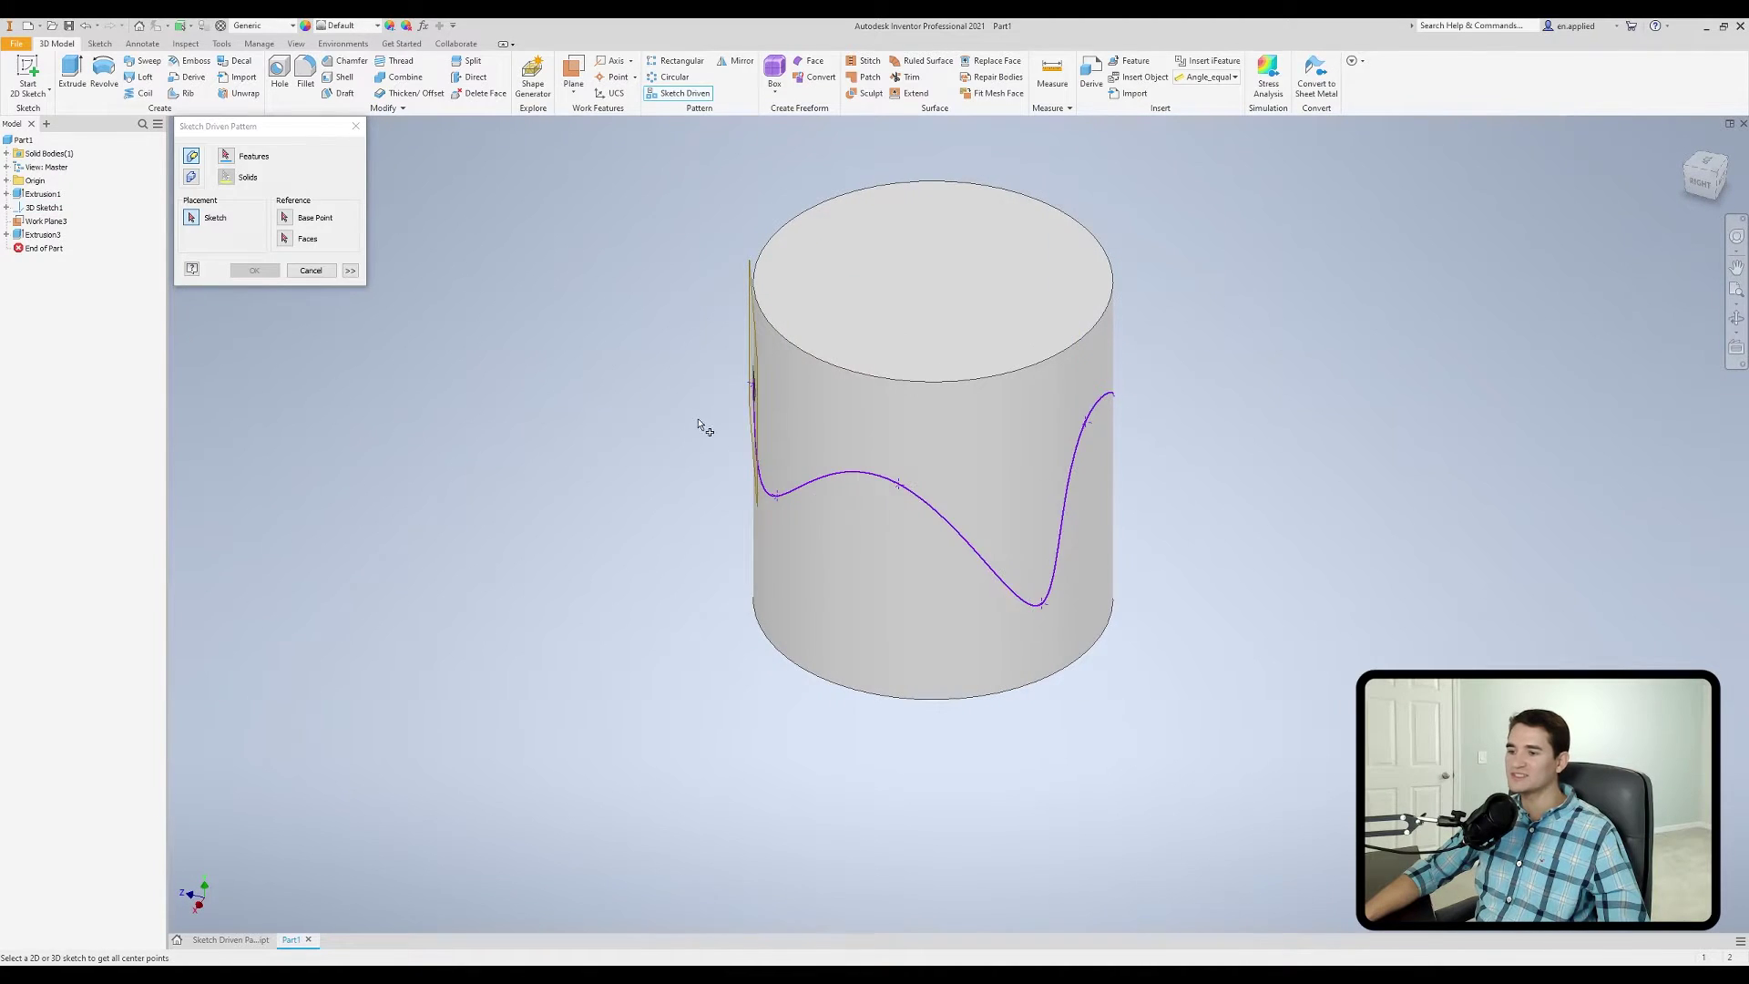
shift+middle_drag(883, 483, 929, 604)
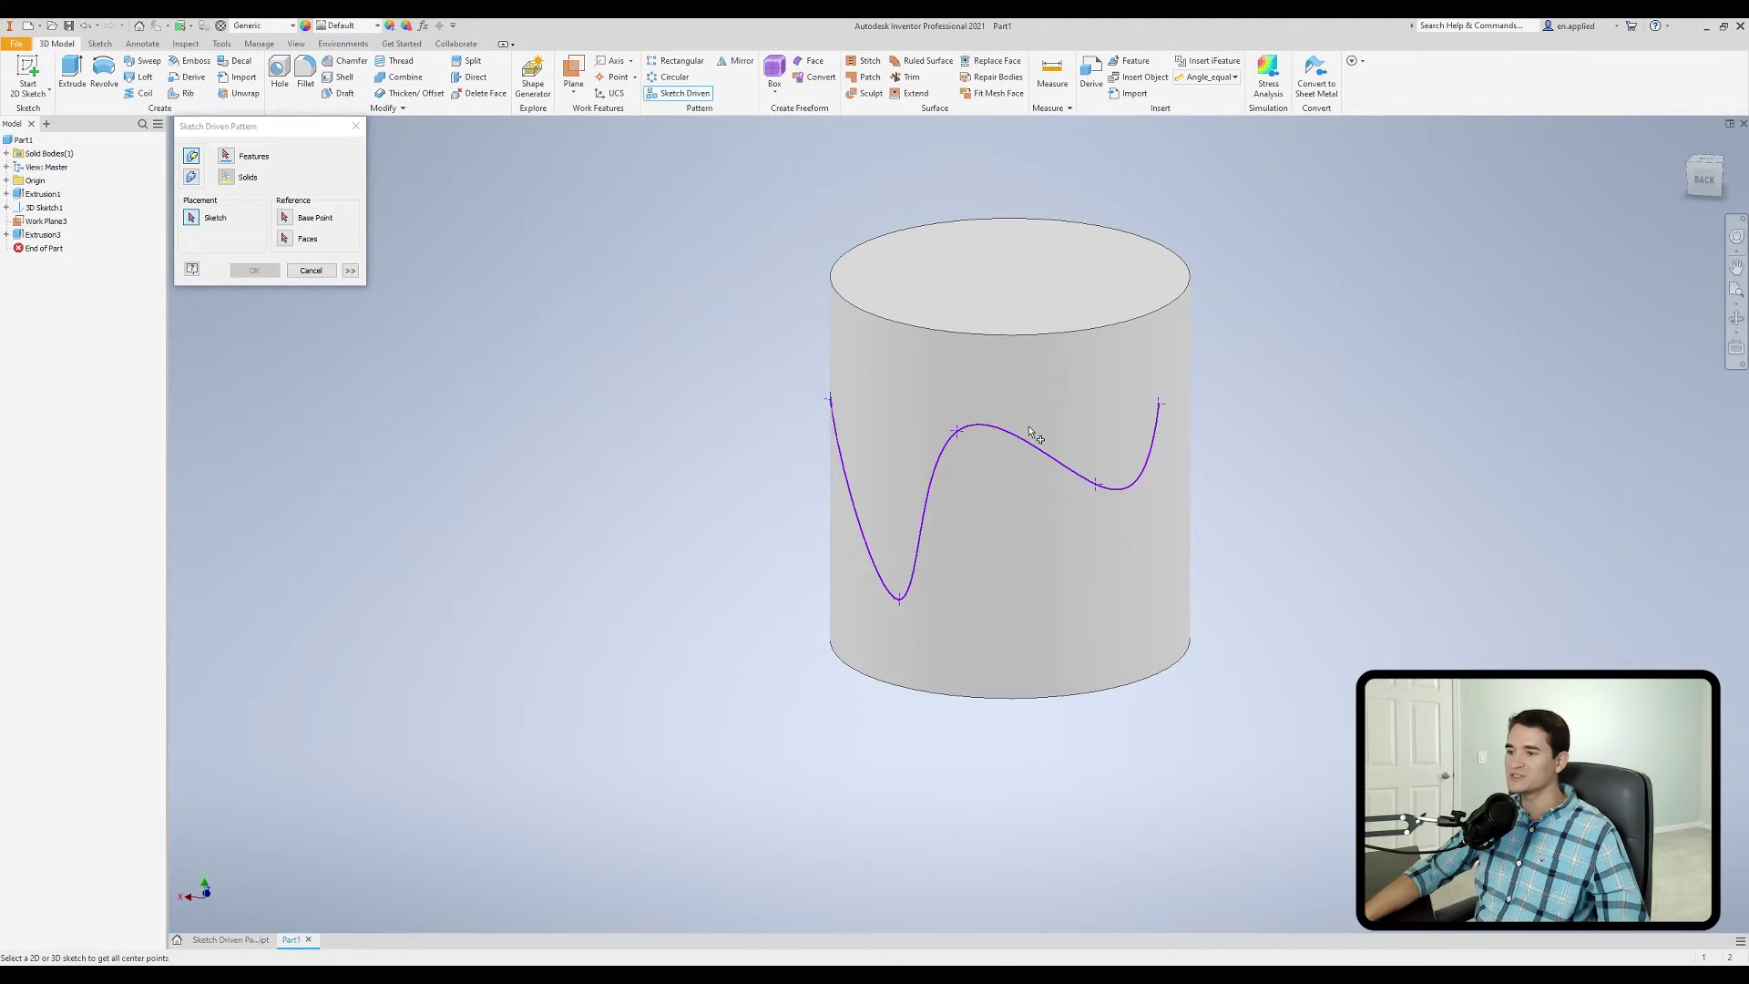
mouse_move(780, 531)
shift+middle_down()
mouse_move(984, 558)
mouse_move(1194, 547)
mouse_move(1140, 555)
shift+middle_up()
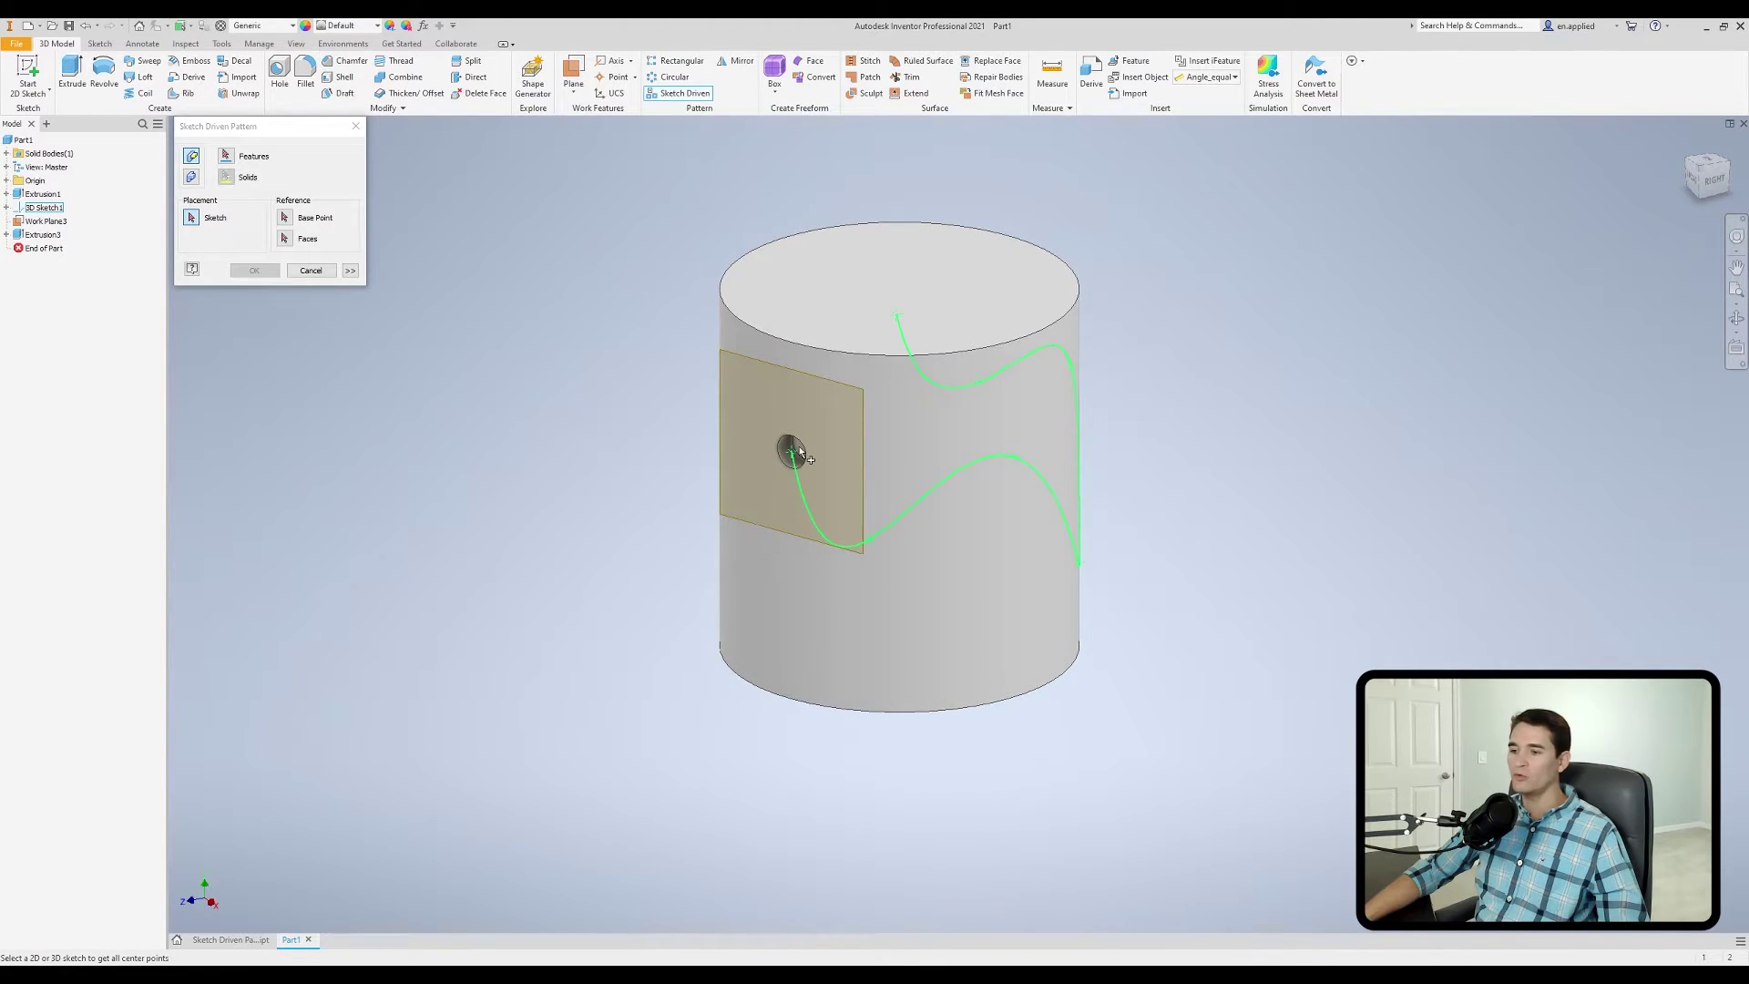
shift+middle_drag(937, 558, 820, 550)
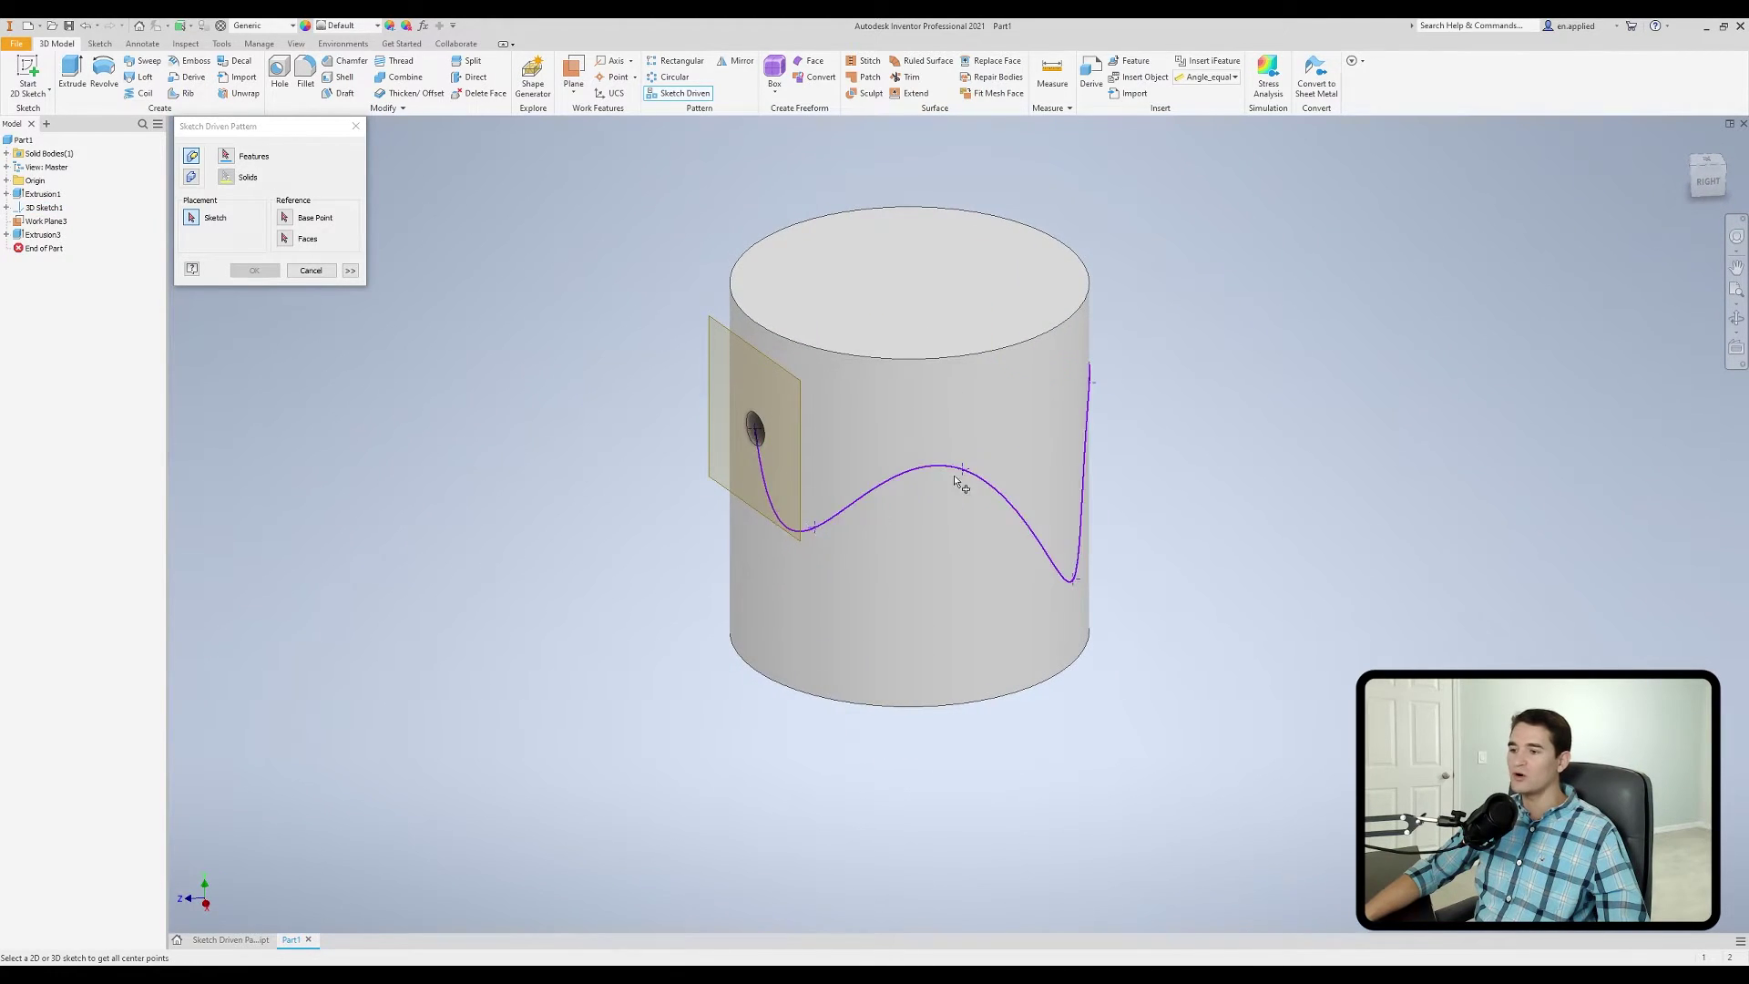
mouse_move(960, 484)
shift+middle_down()
mouse_move(1035, 536)
mouse_move(1117, 517)
shift+middle_up()
mouse_move(1001, 519)
shift+middle_down()
mouse_move(937, 547)
mouse_move(1093, 531)
shift+middle_up()
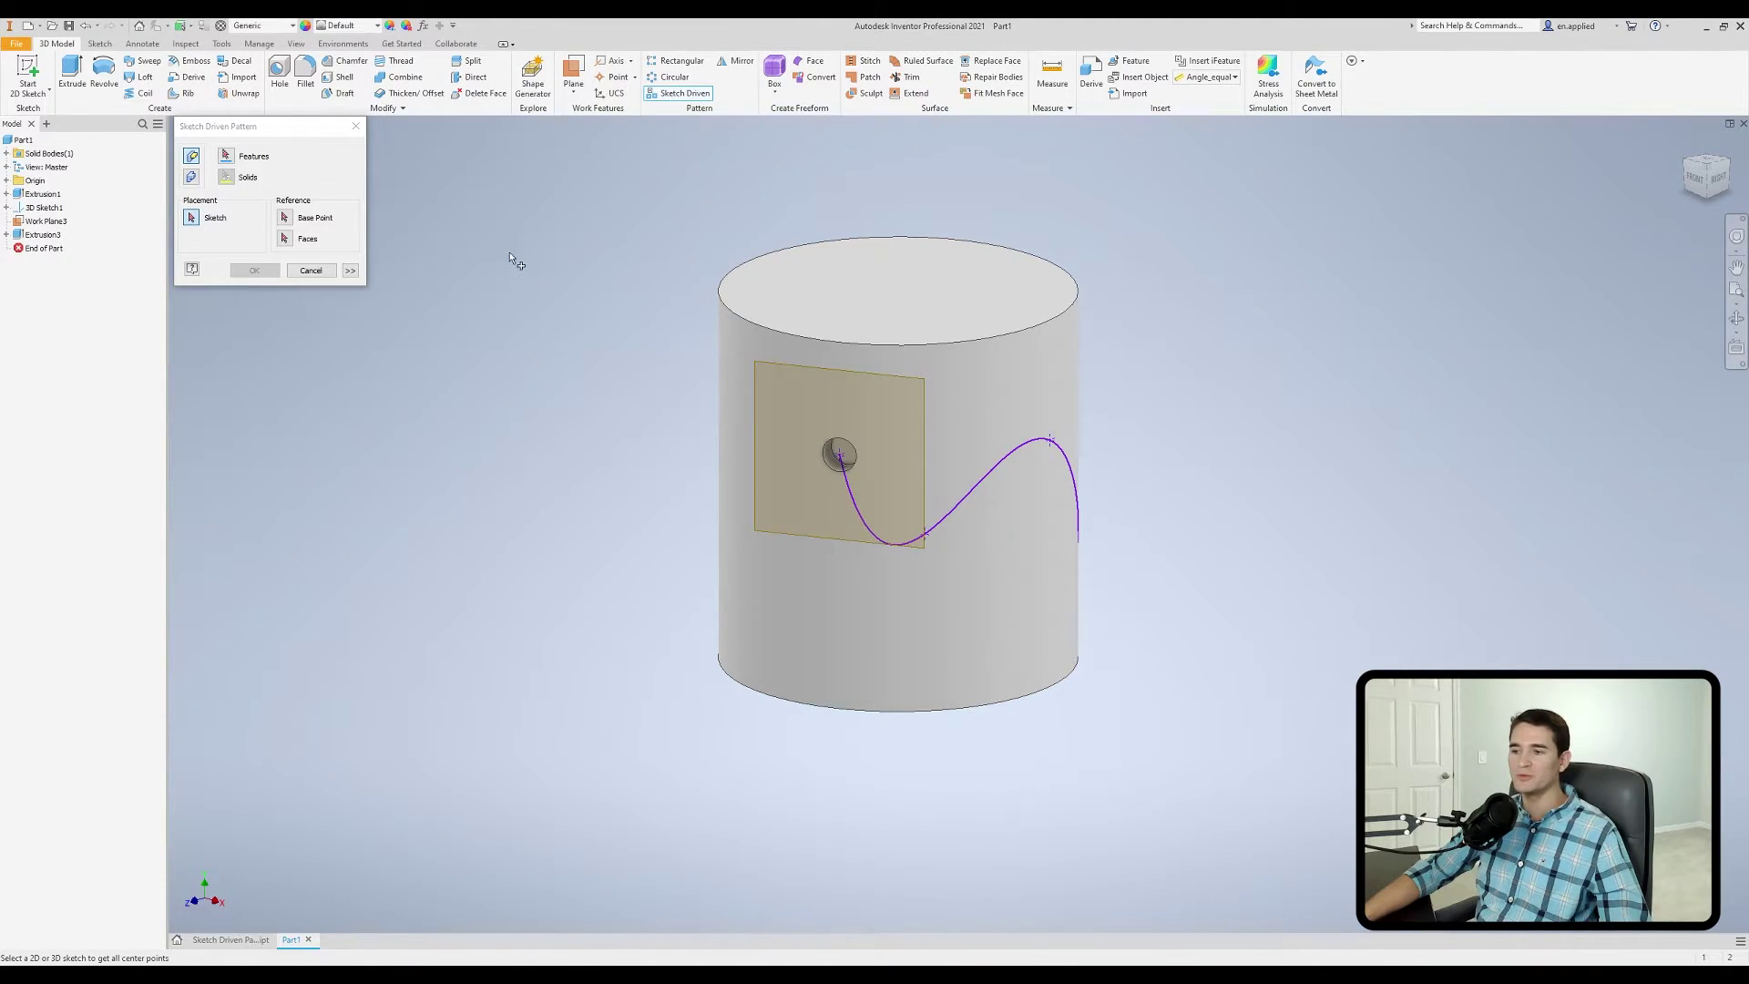
Step: Select the cylinder's hole as the feature to pattern and the 3D spline sketch as its placement
click(226, 155)
scroll(870, 461, down, 3)
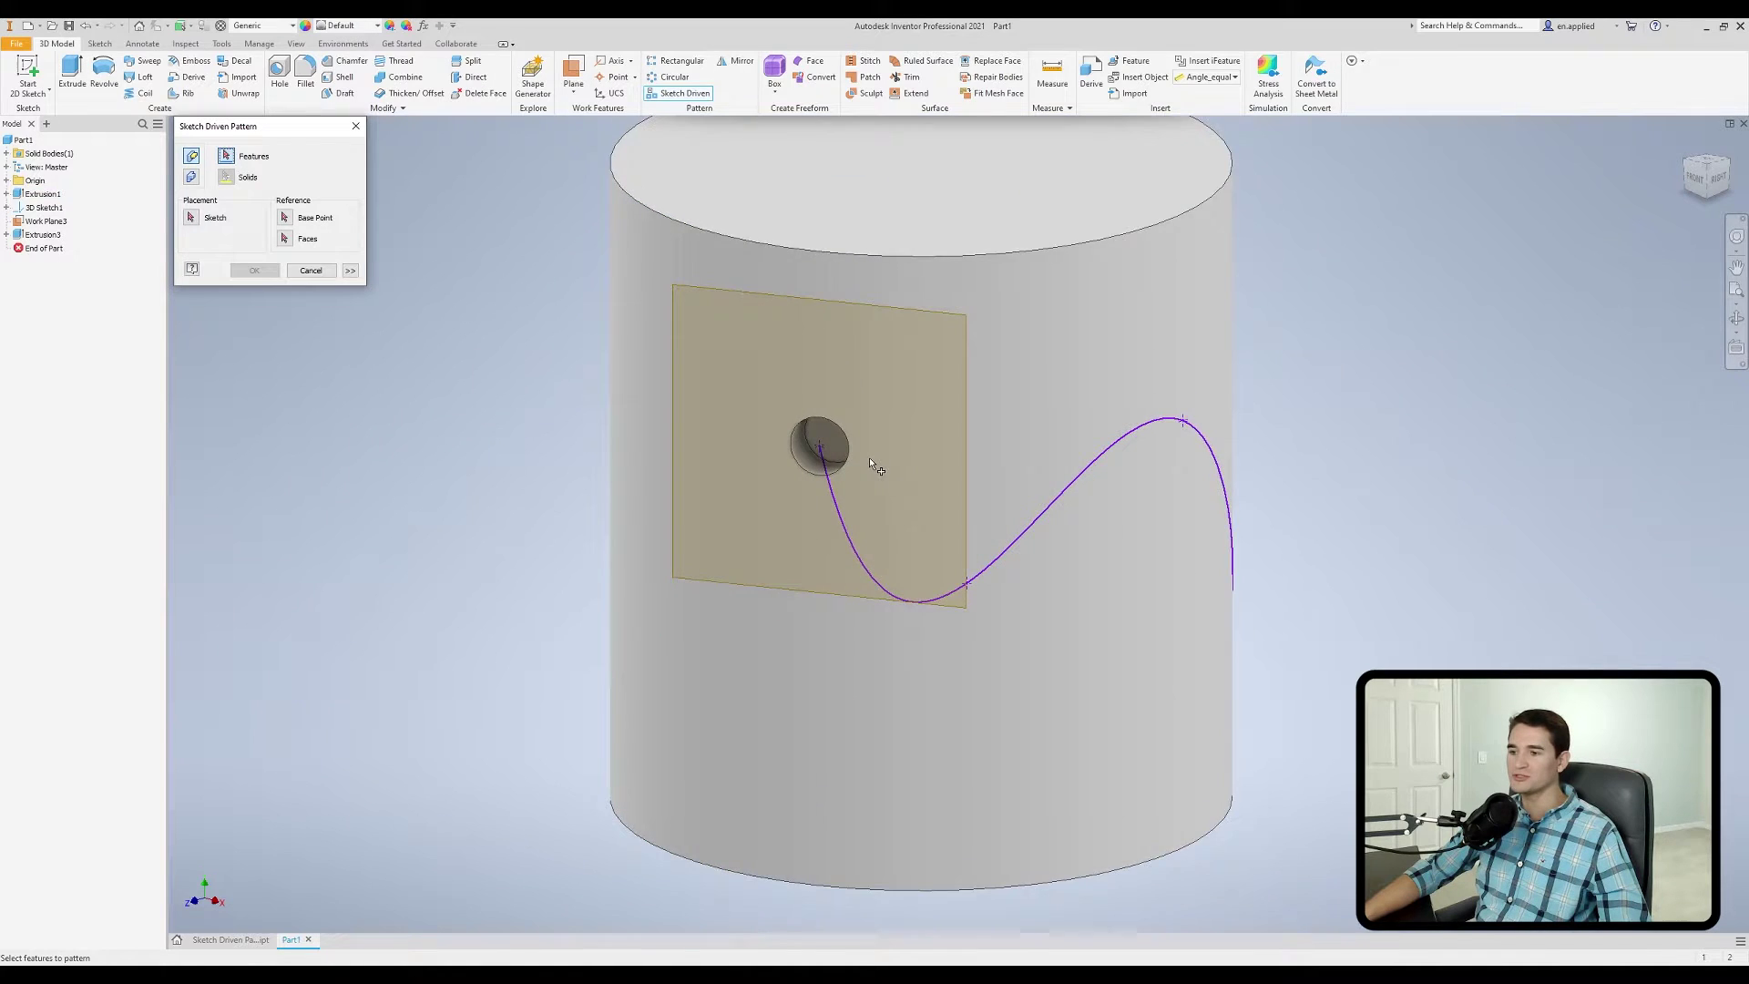
shift+middle_drag(851, 483, 801, 497)
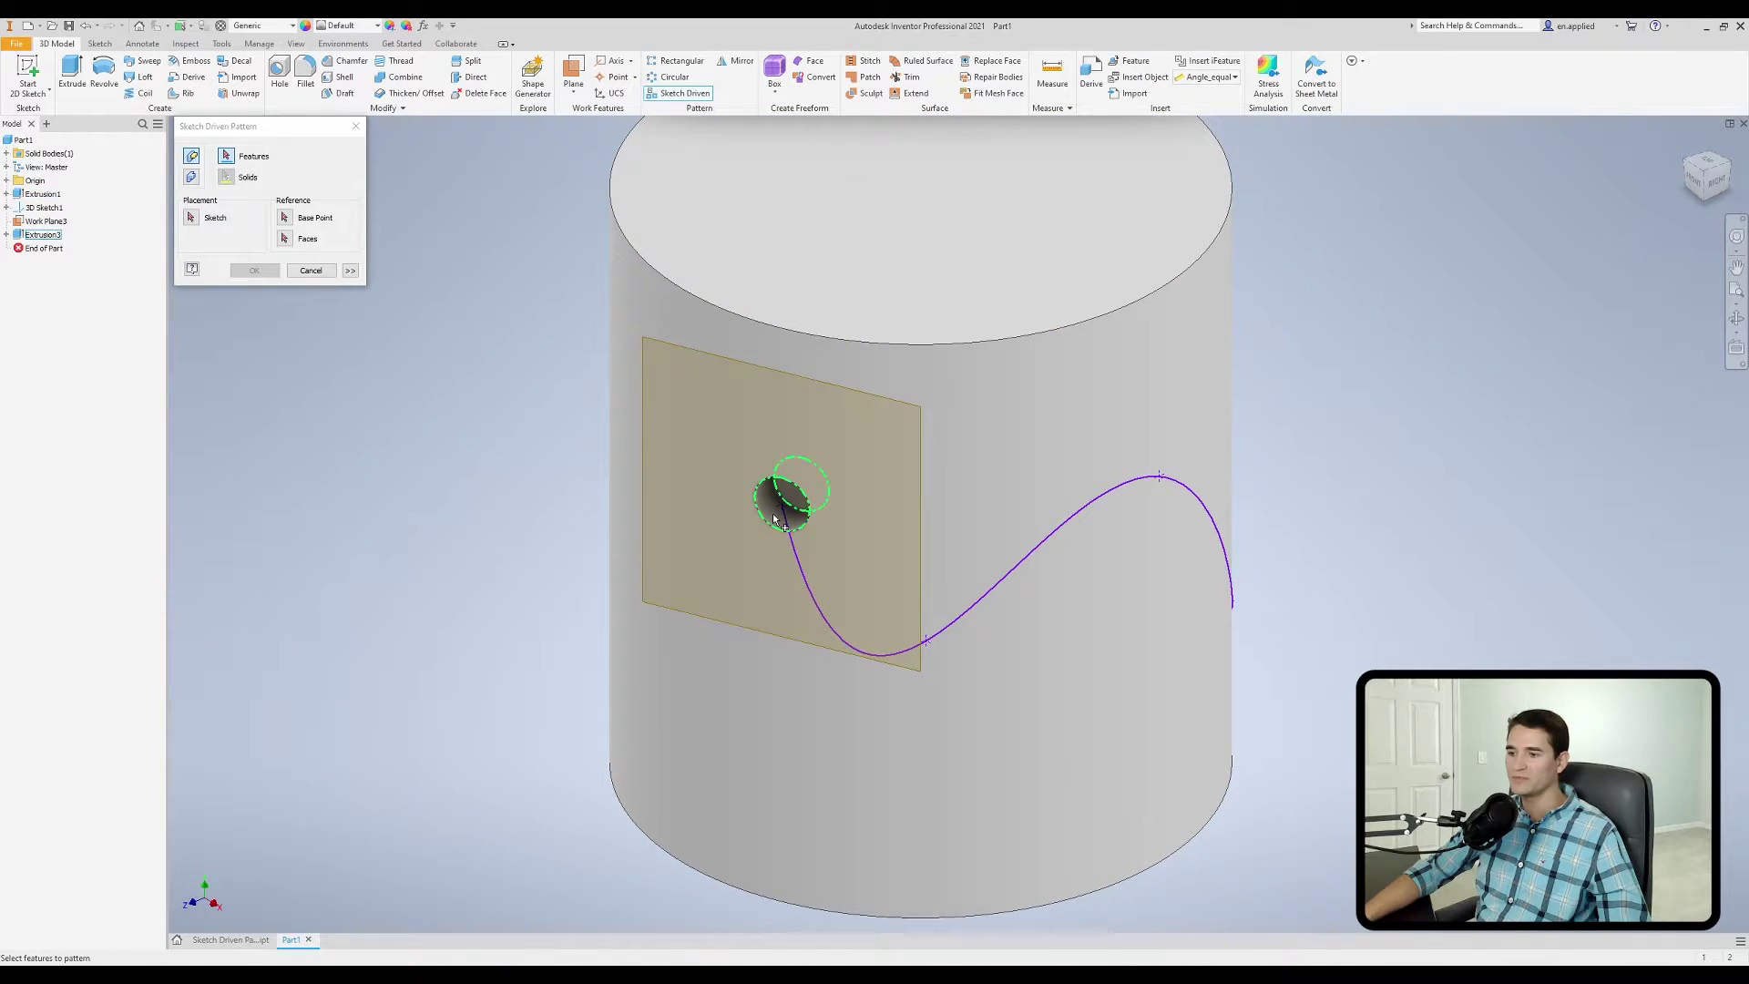
click(774, 519)
scroll(855, 583, up, 3)
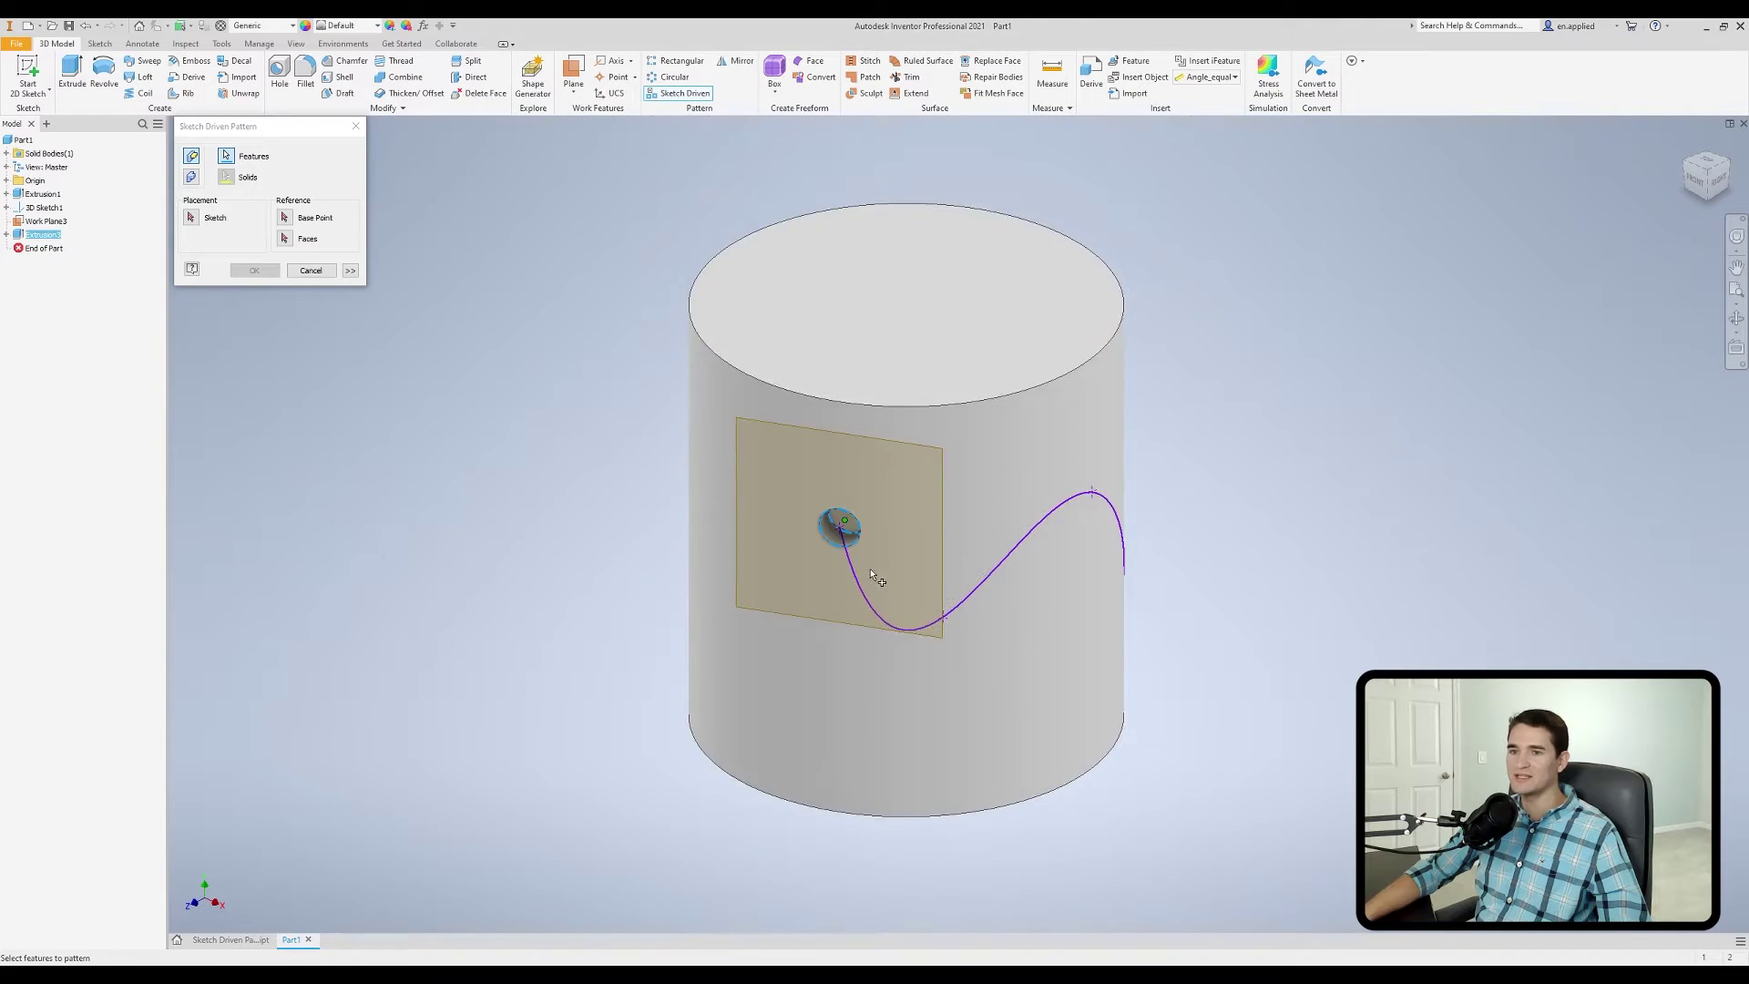
click(193, 220)
click(998, 563)
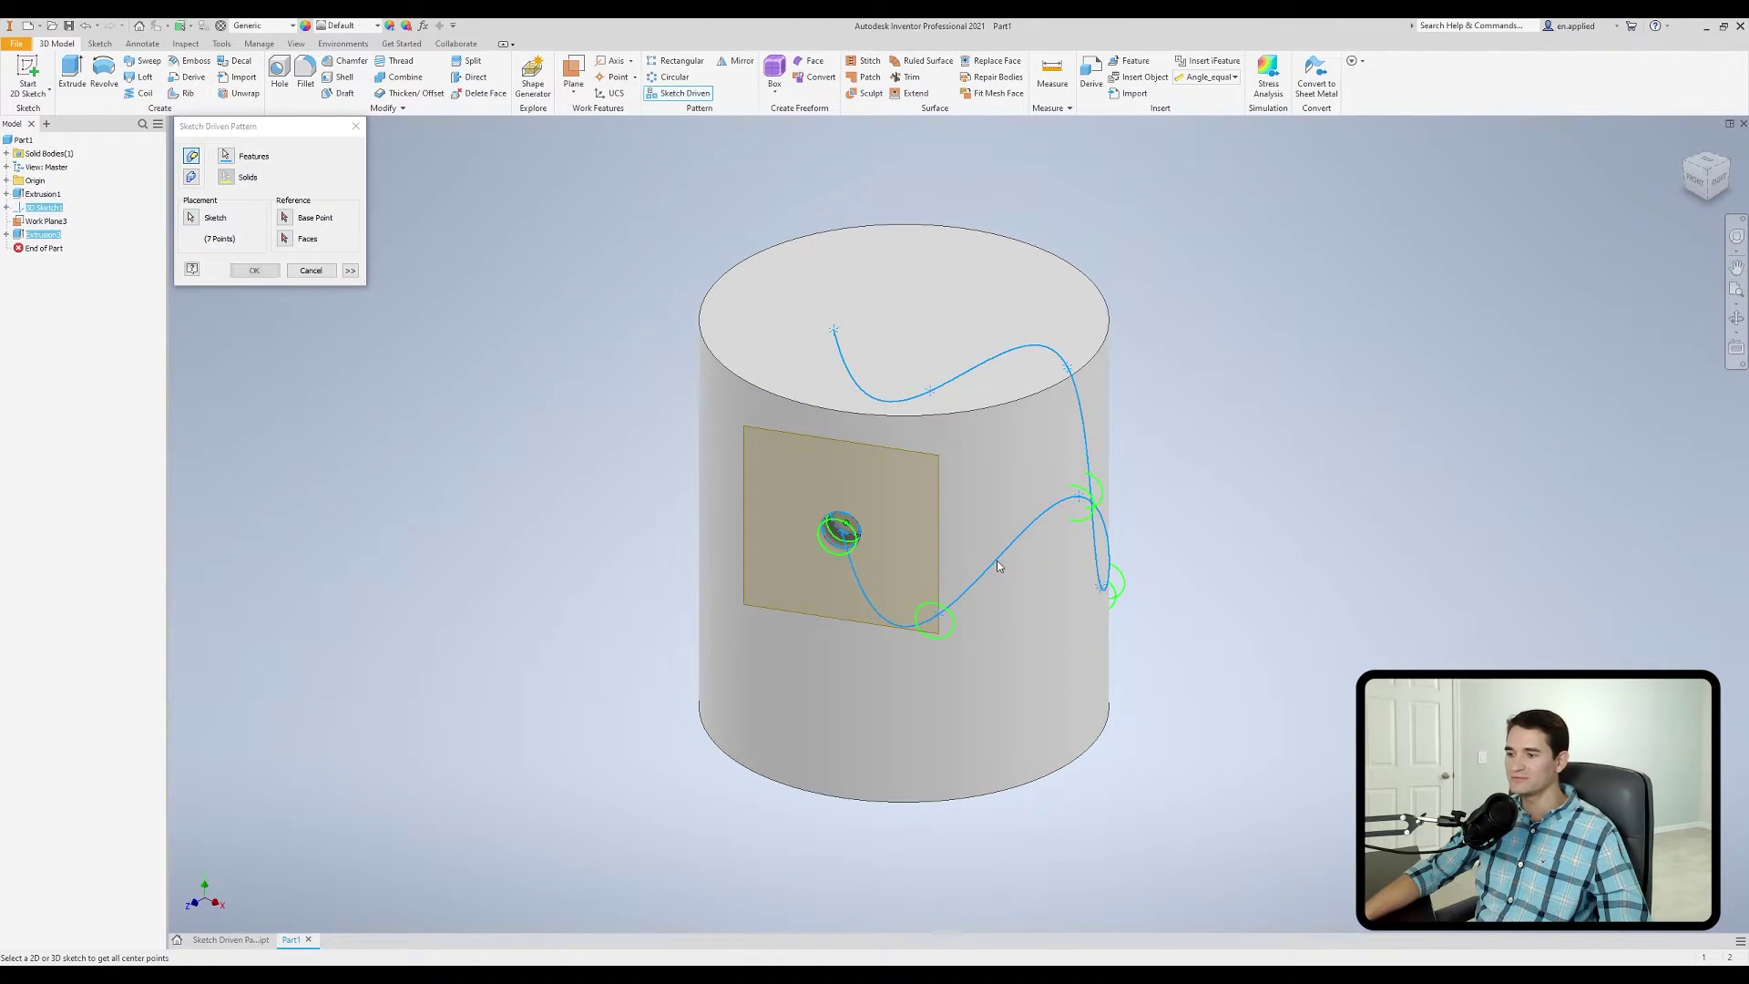
Step: Set the center point of the cylinder's hole as the base point of the sketch driven pattern
shift+middle_drag(1094, 592, 889, 538)
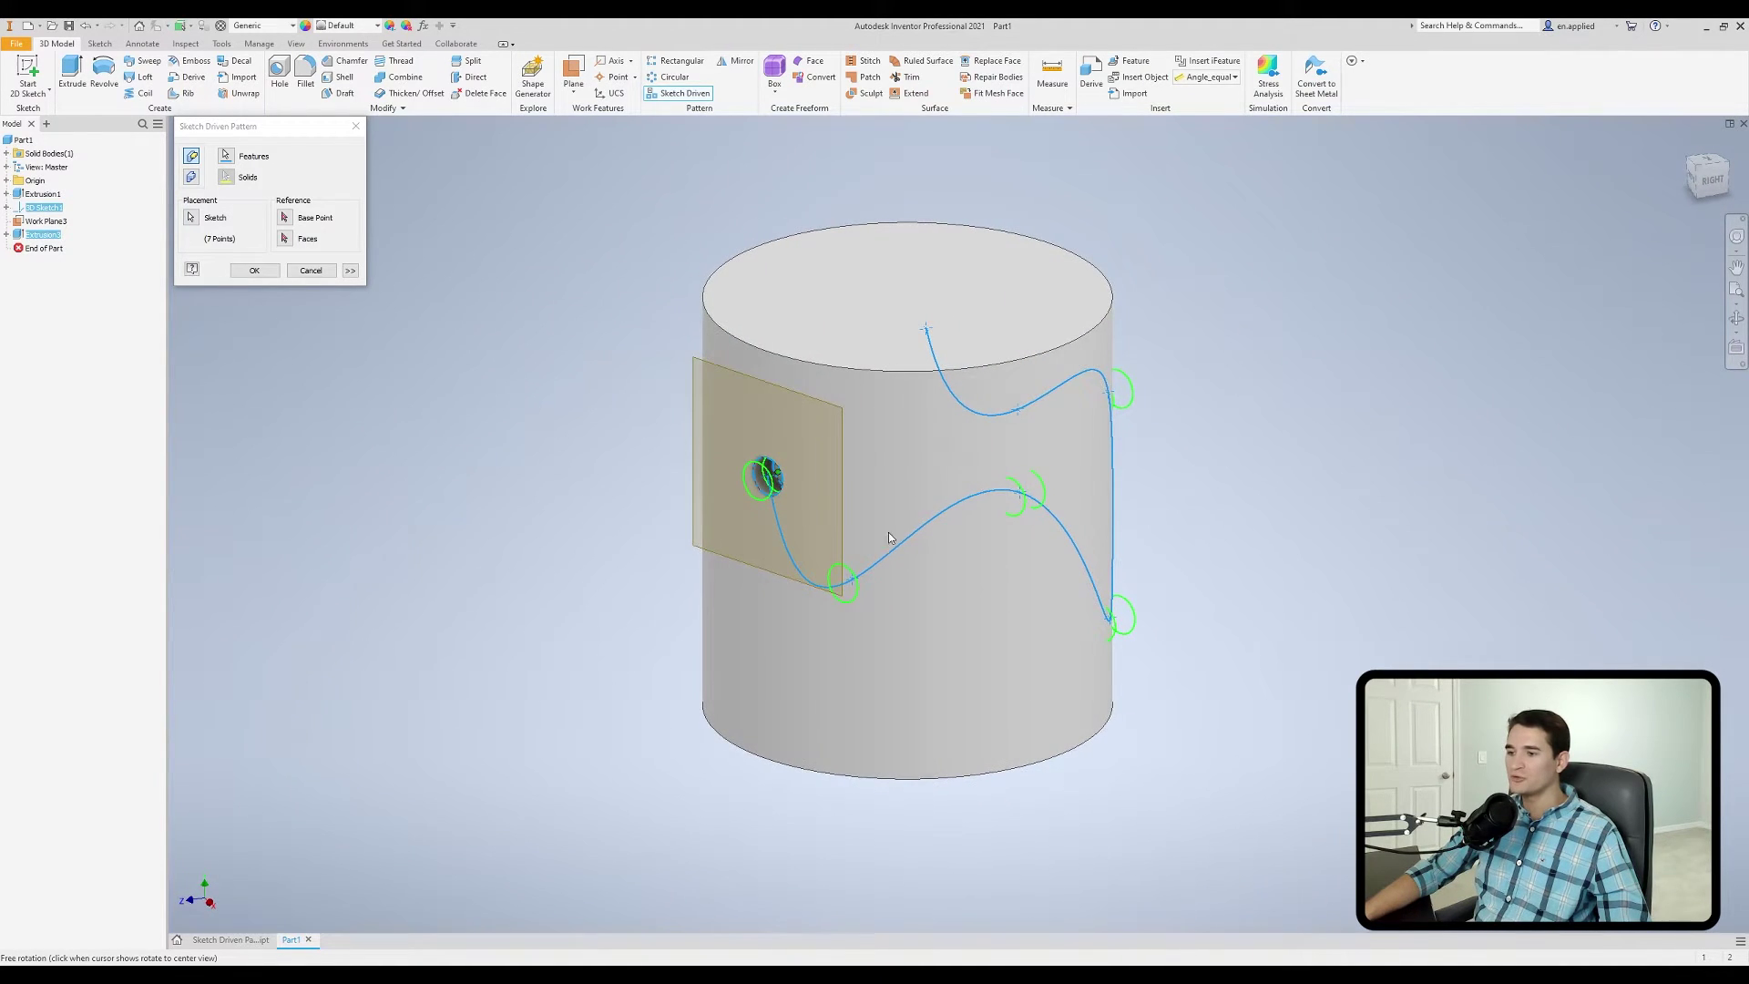
shift+middle_drag(1042, 559, 960, 522)
shift+middle_drag(1140, 550, 994, 509)
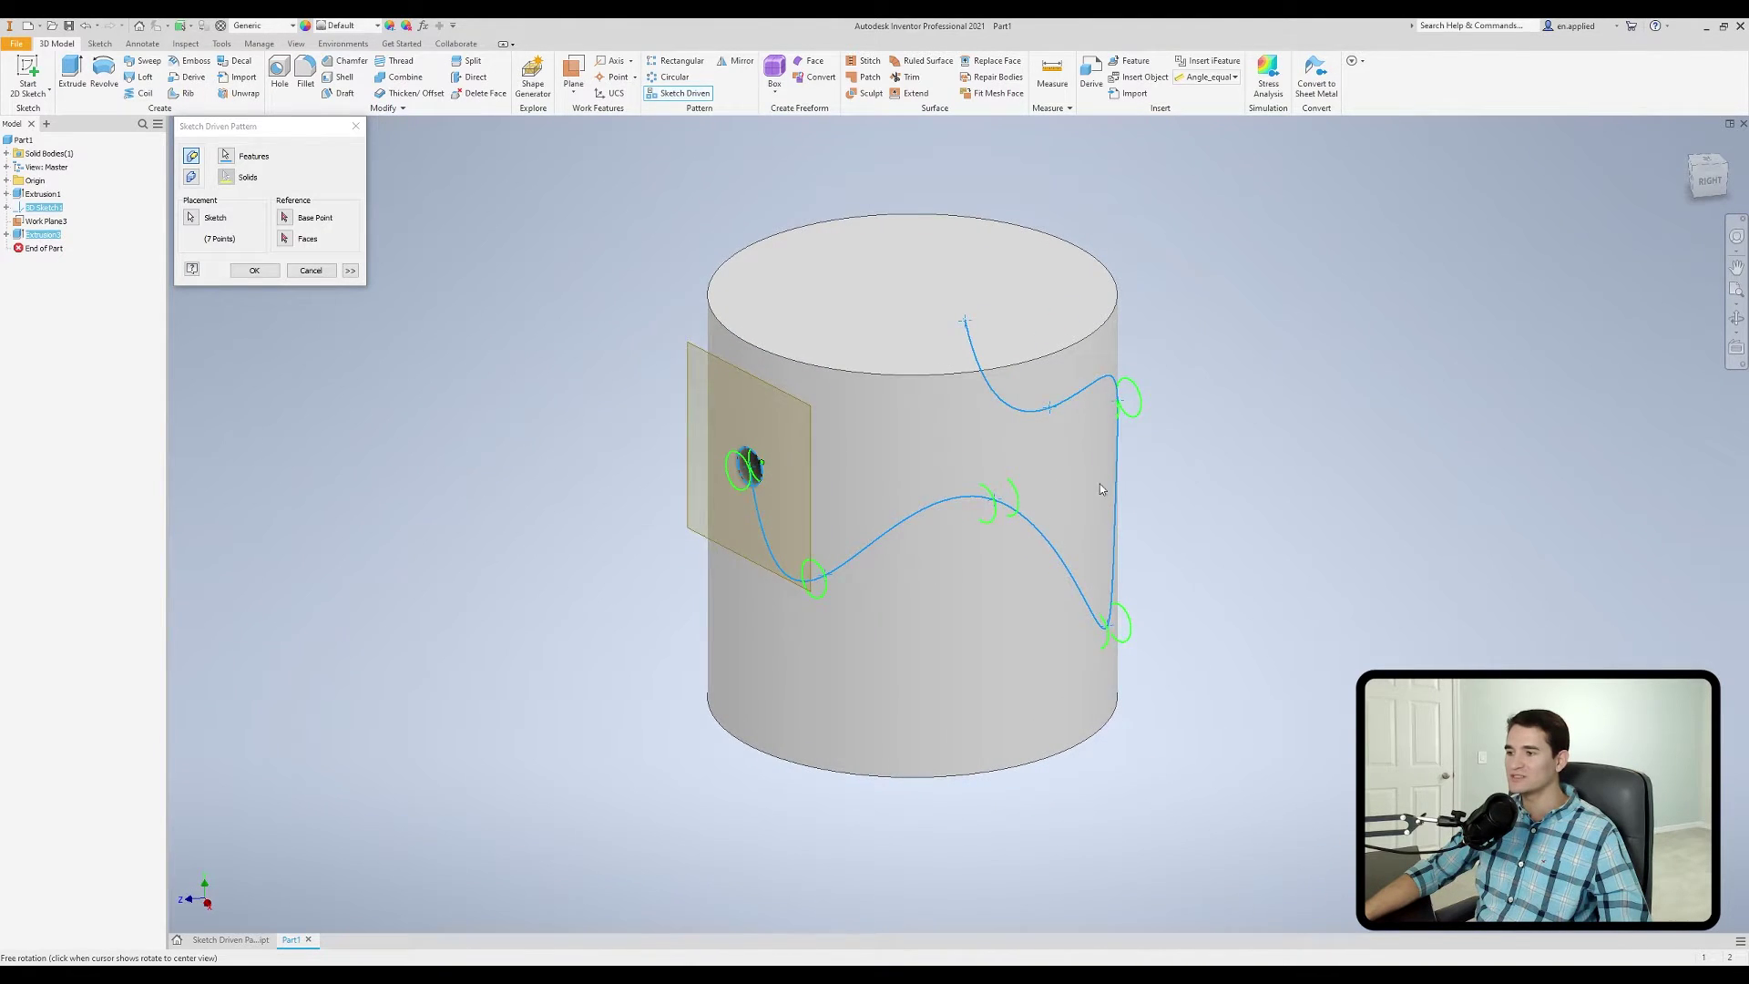
shift+middle_drag(1100, 483, 775, 484)
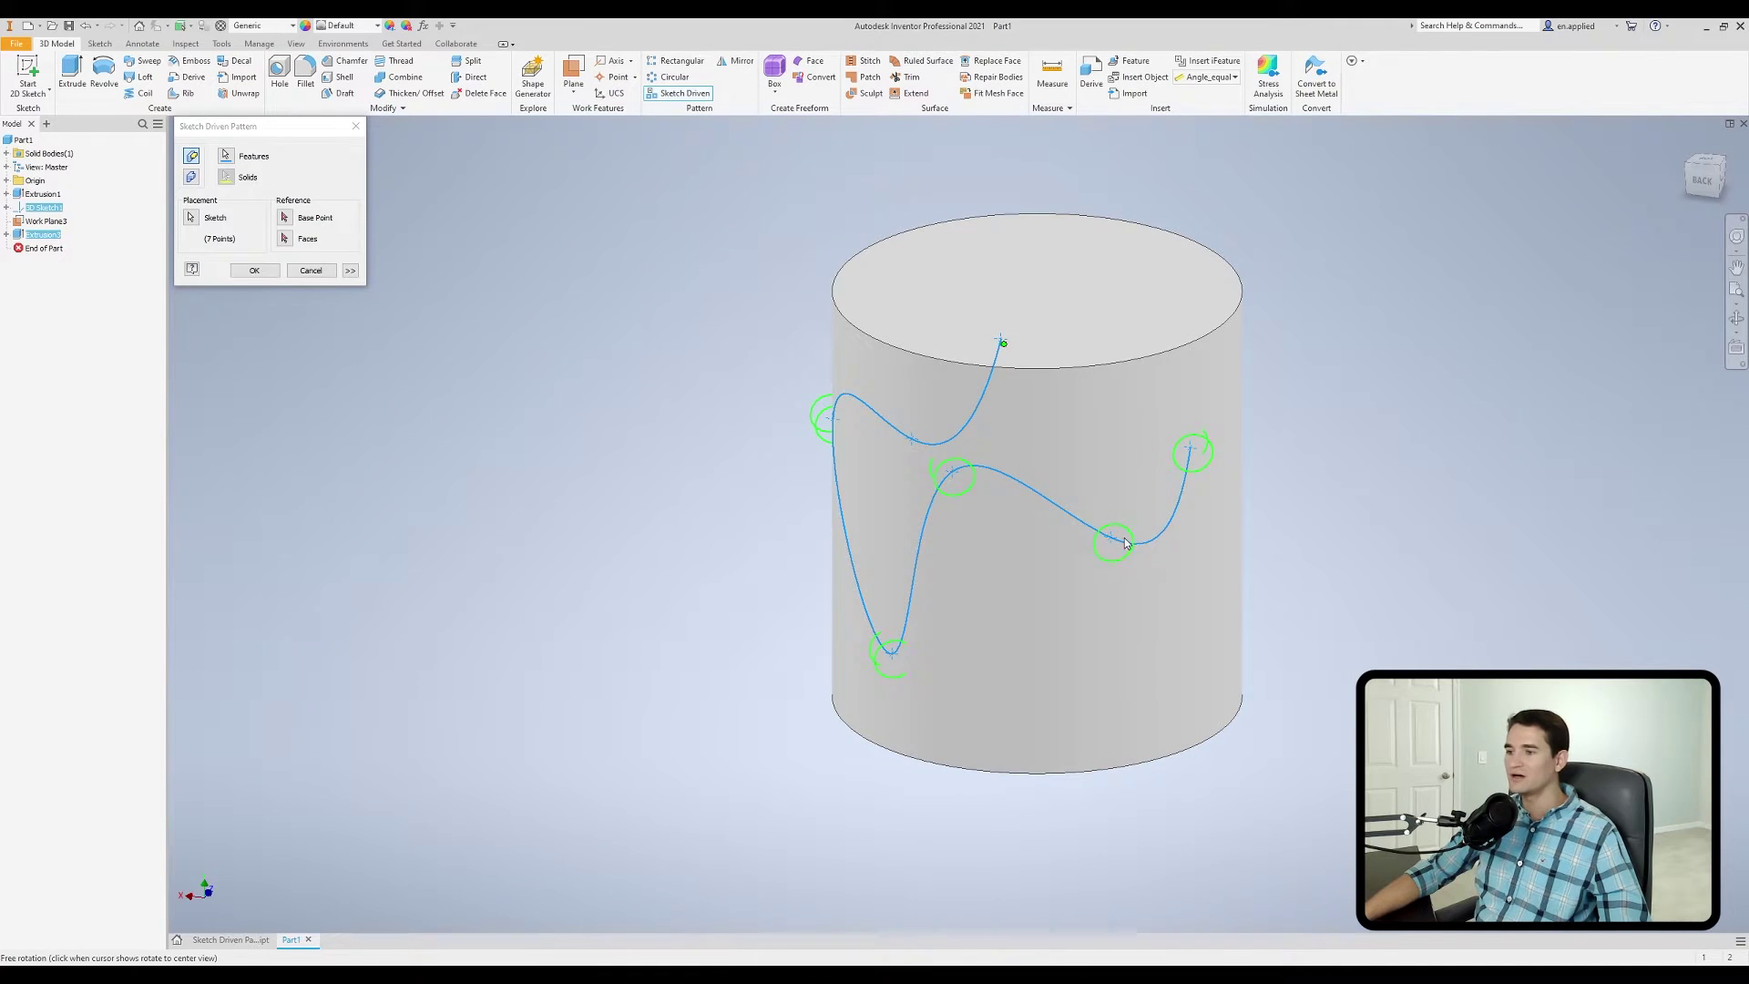
shift+middle_drag(602, 515, 1065, 546)
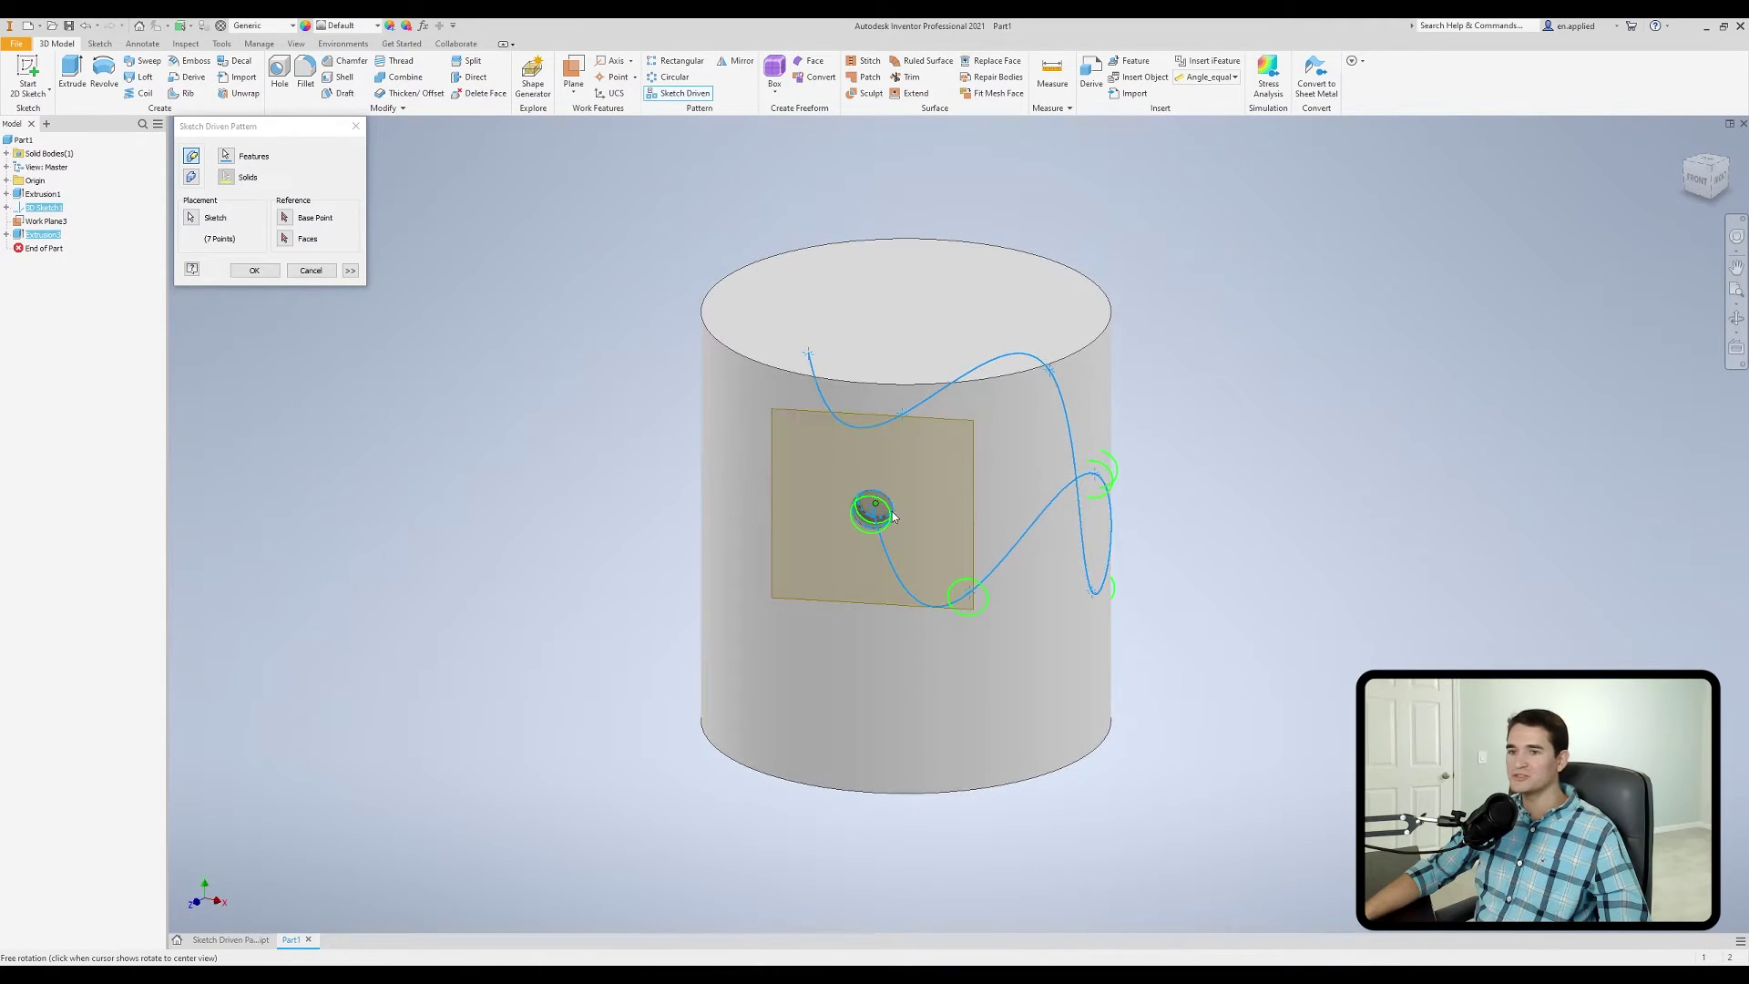
click(284, 217)
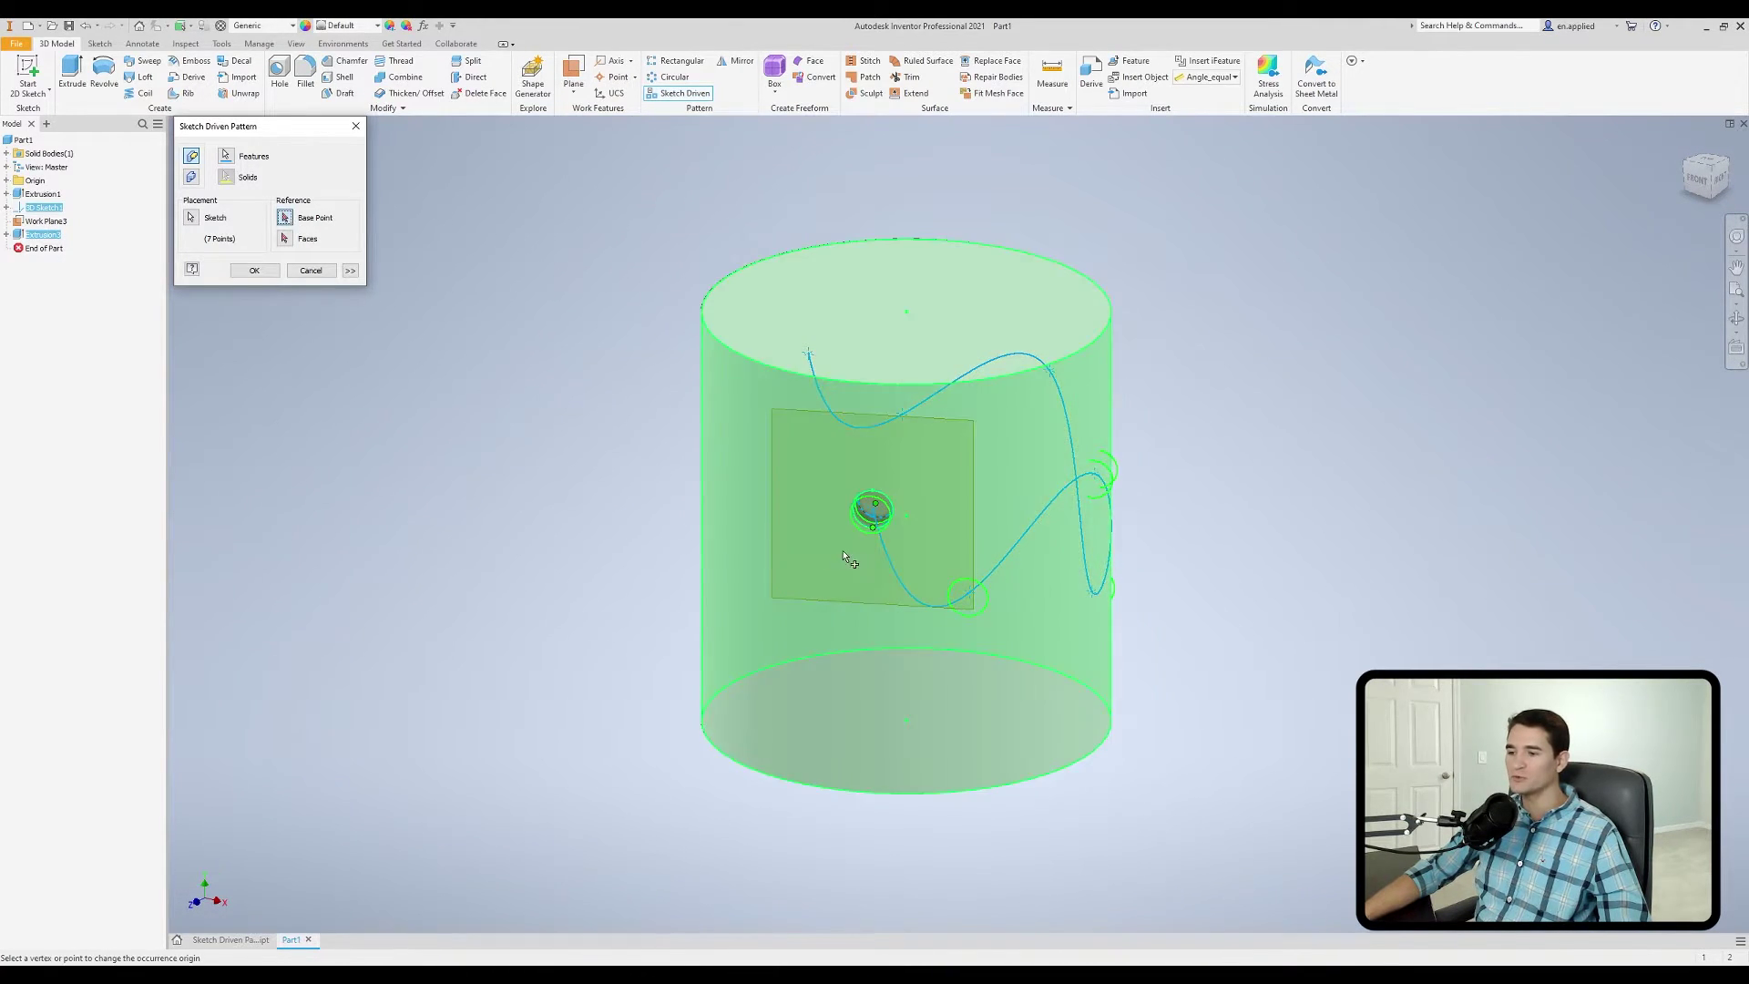
scroll(976, 527, up, 3)
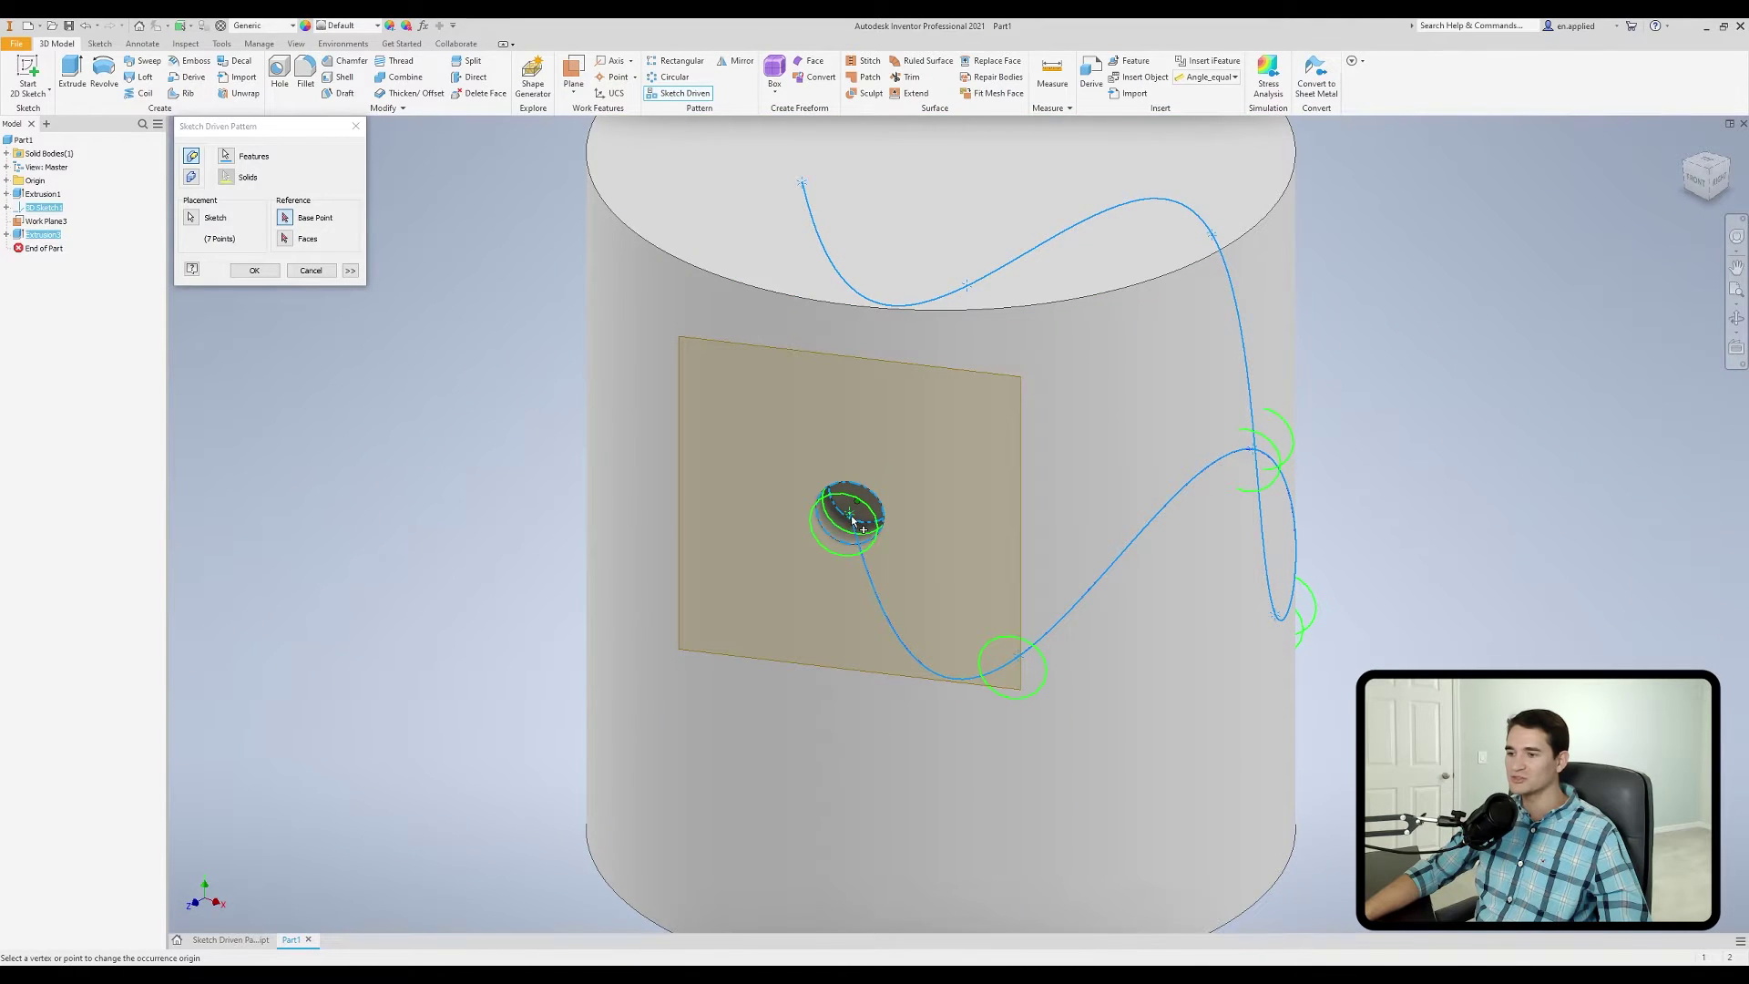
click(850, 515)
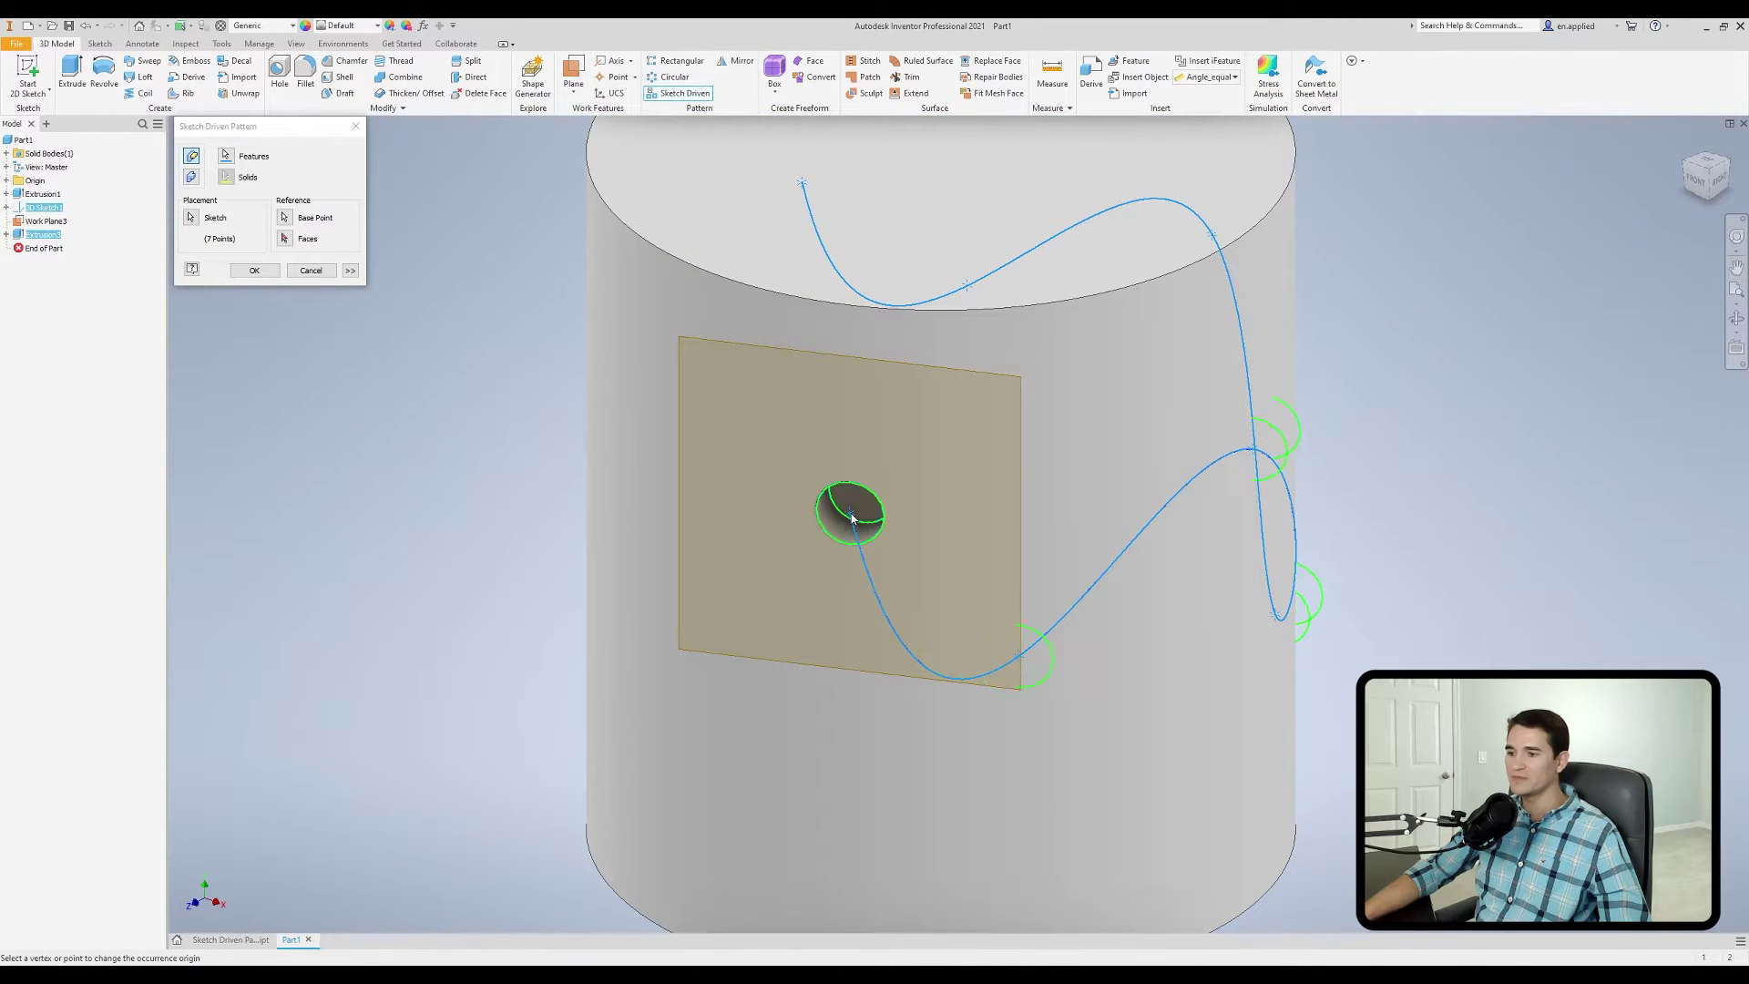
Step: Set the cylinder's curved outer face as the reference face that orients the patterned holes
click(285, 237)
scroll(802, 546, down, 3)
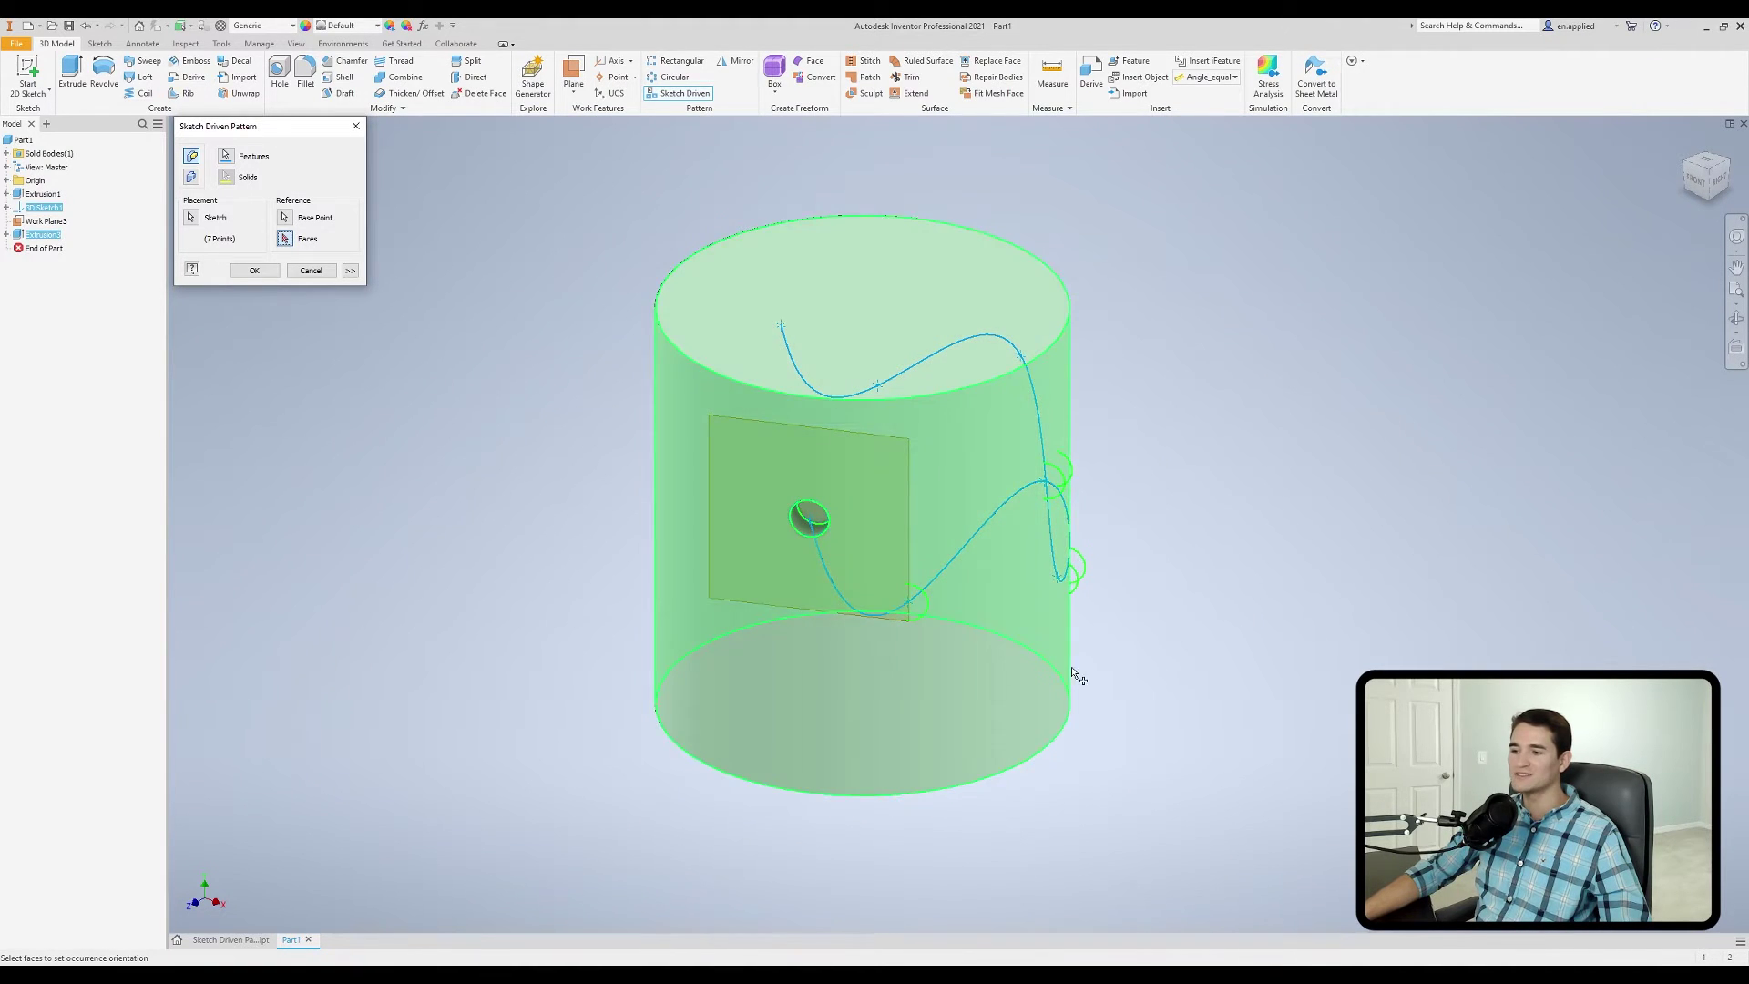
shift+middle_drag(1077, 671, 921, 655)
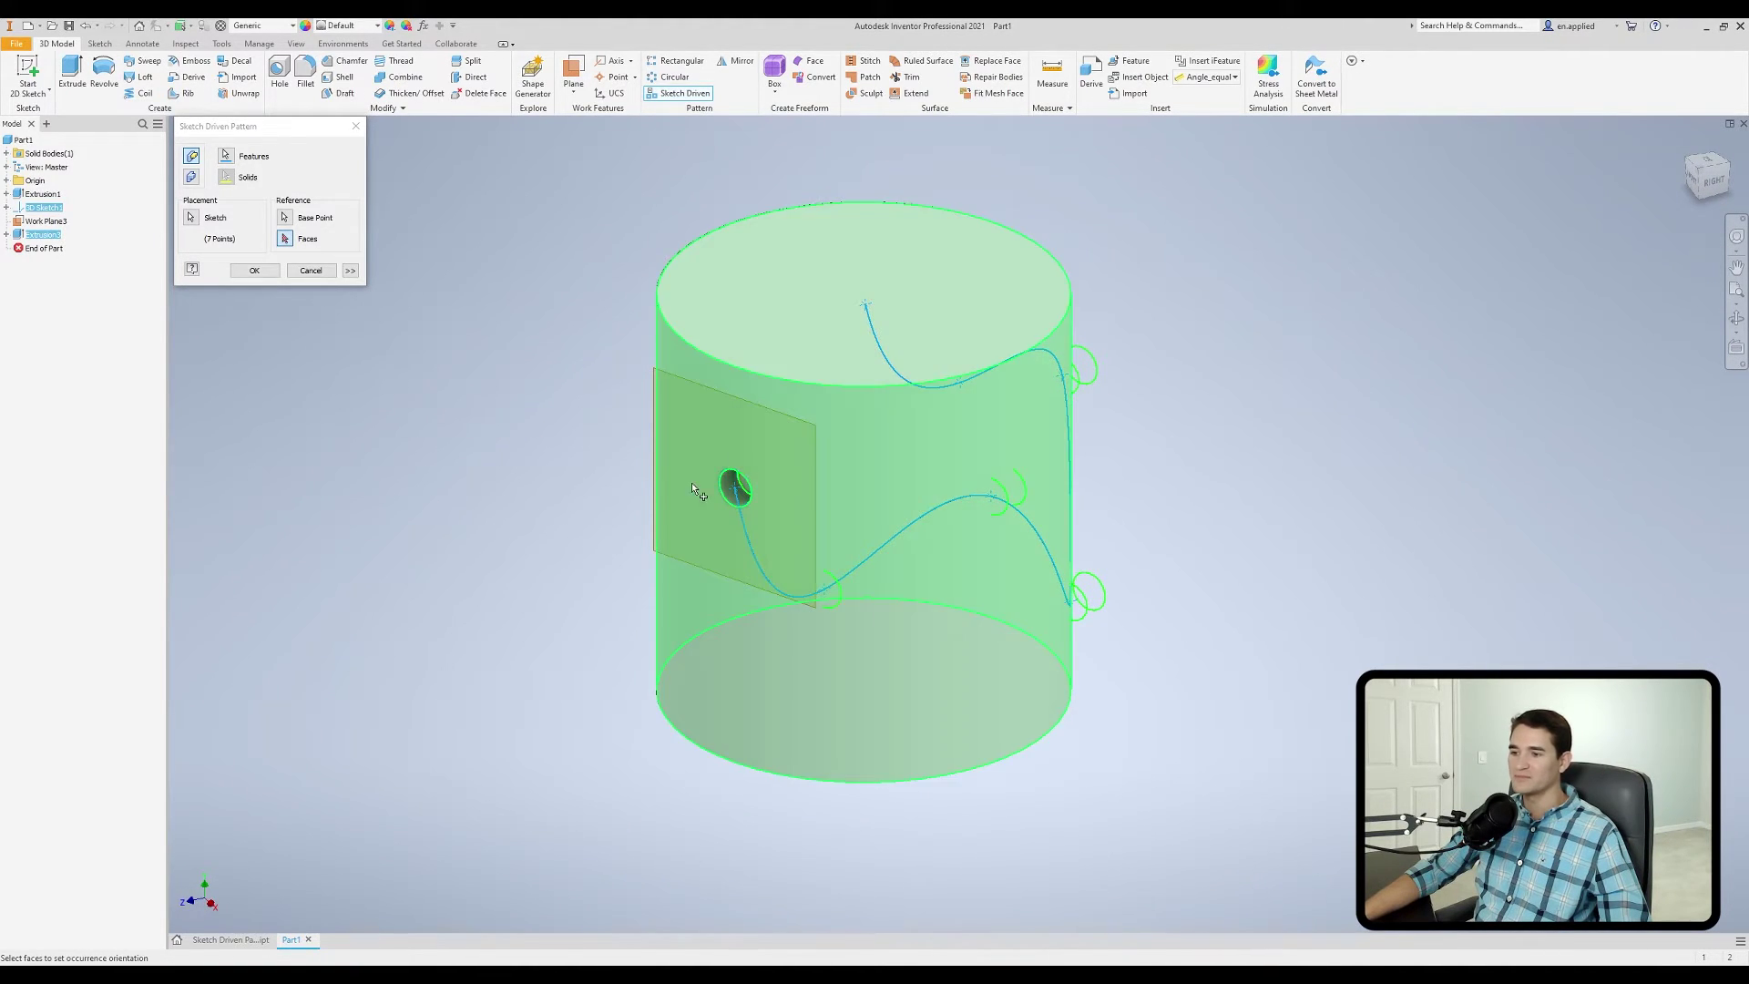
click(894, 423)
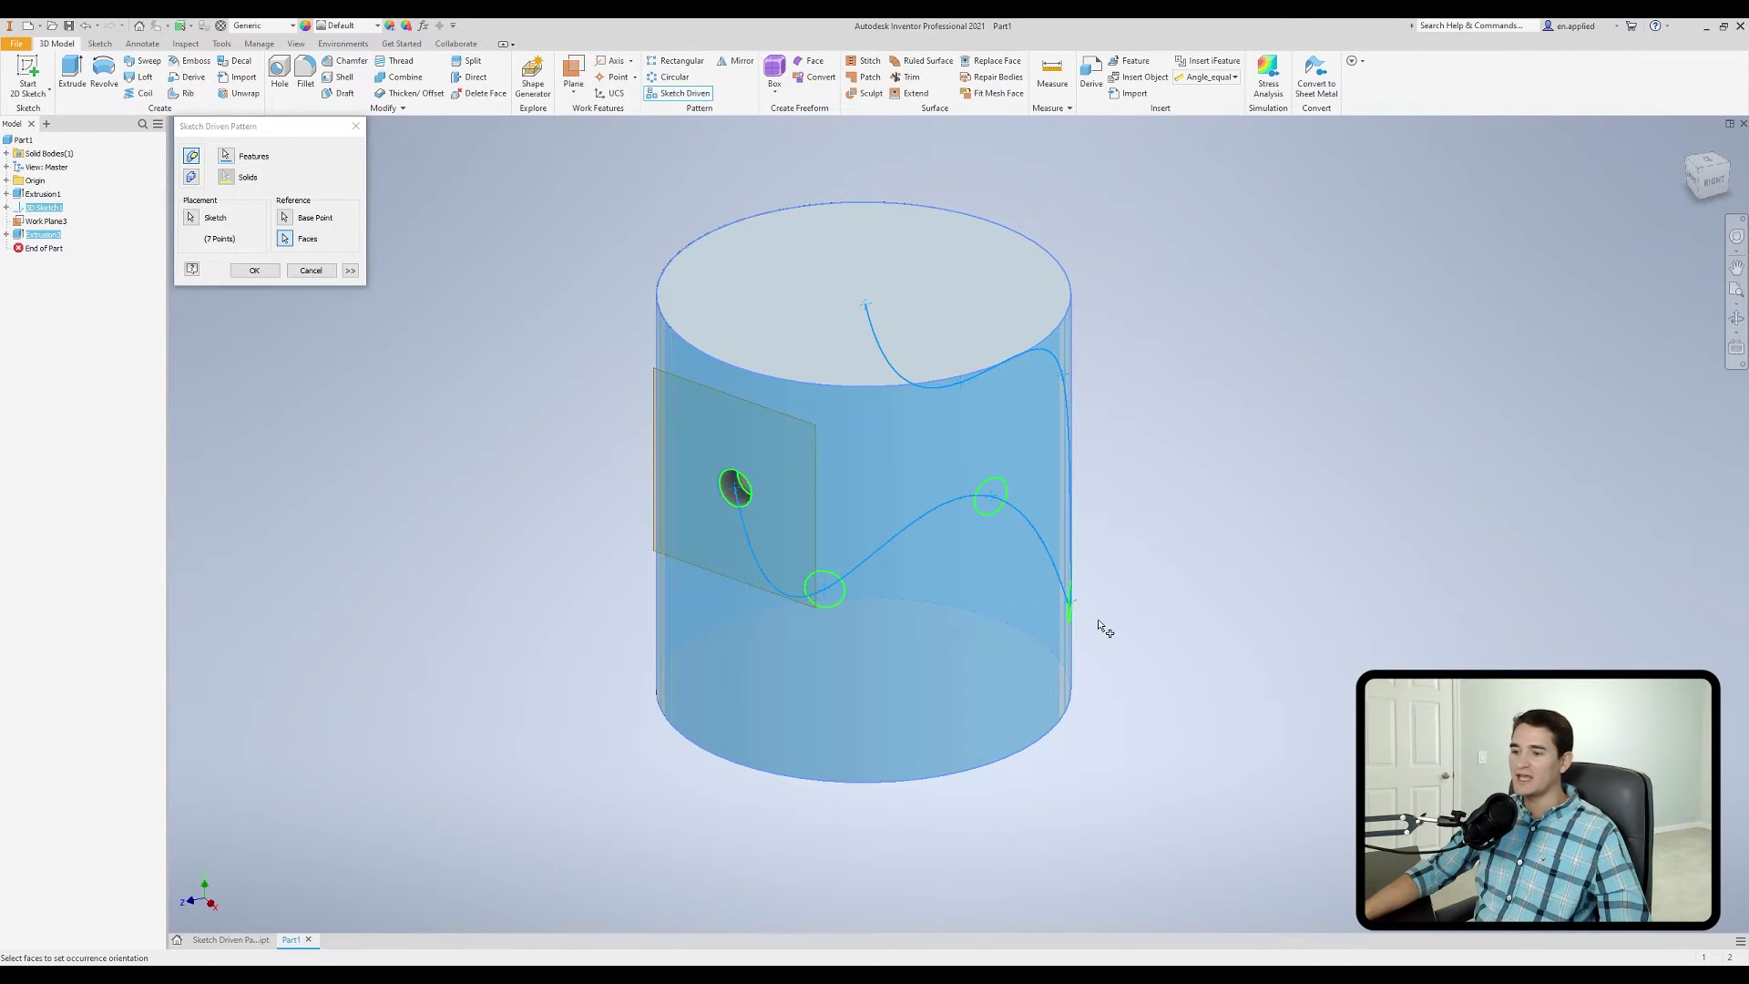
Step: Create the sketch driven pattern of the hole and inspect the patterned holes around the cylinder
shift+middle_drag(1101, 625, 1193, 539)
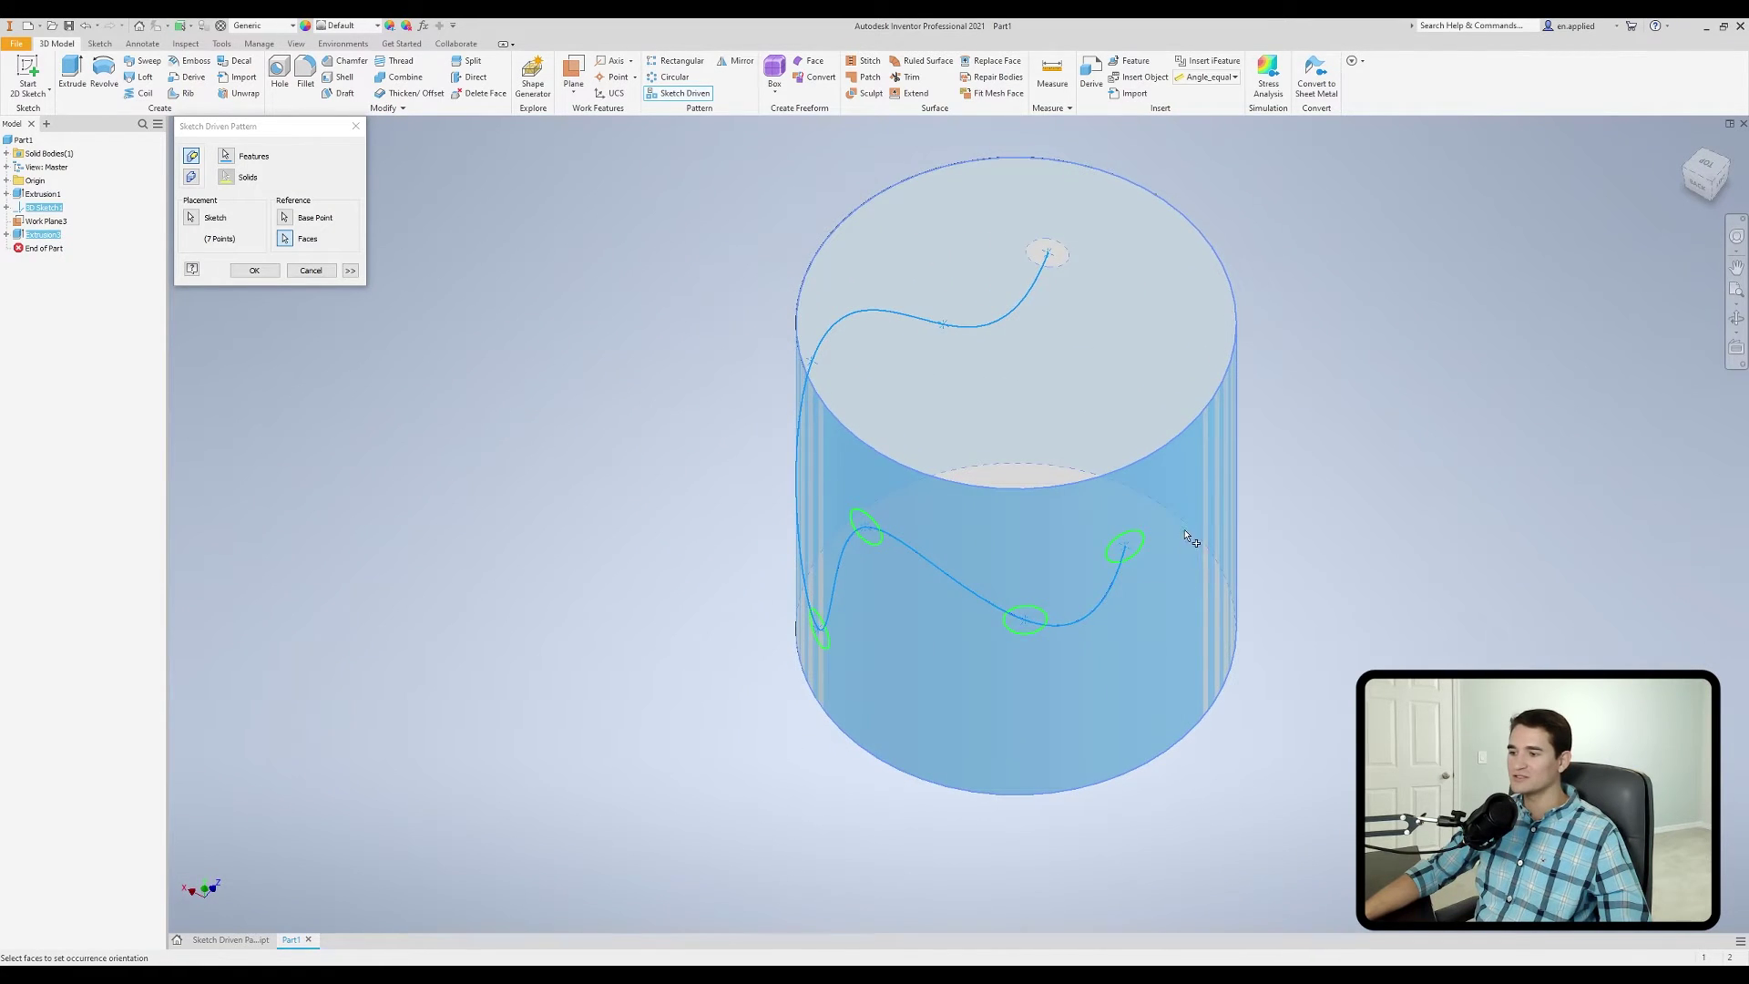
shift+middle_drag(814, 667, 1015, 653)
click(267, 274)
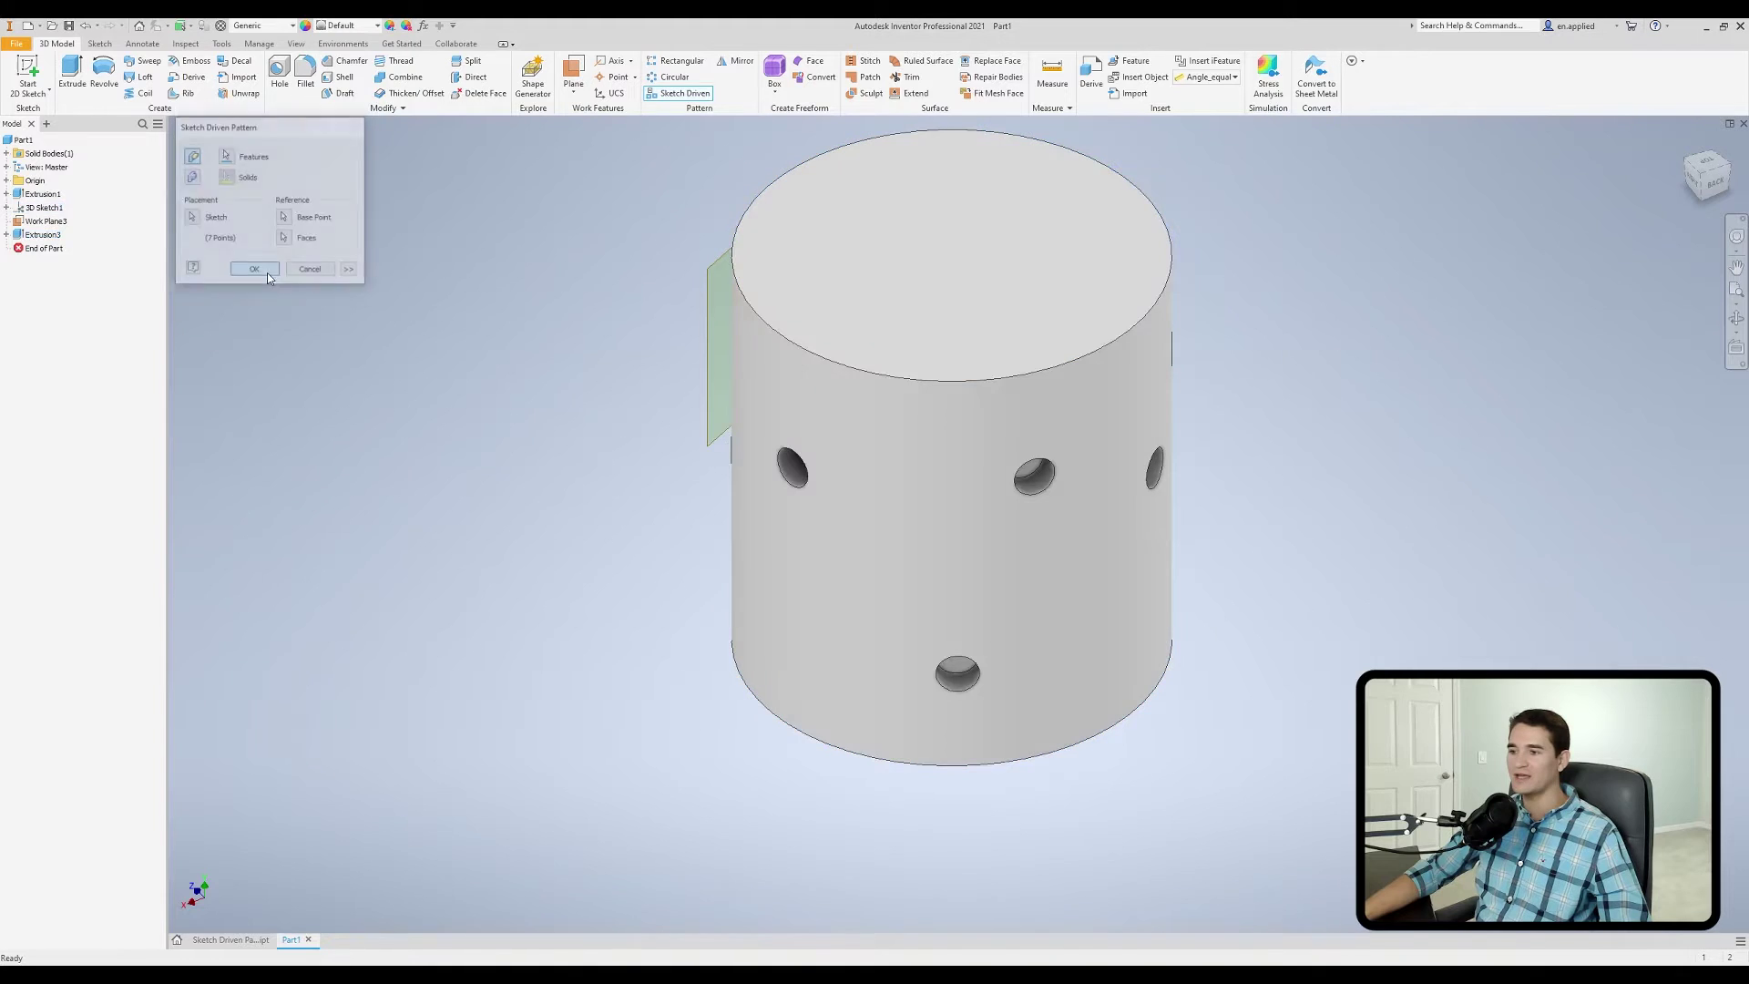
mouse_move(671, 605)
shift+middle_down()
mouse_move(849, 671)
mouse_move(1074, 624)
mouse_move(694, 629)
shift+middle_up()
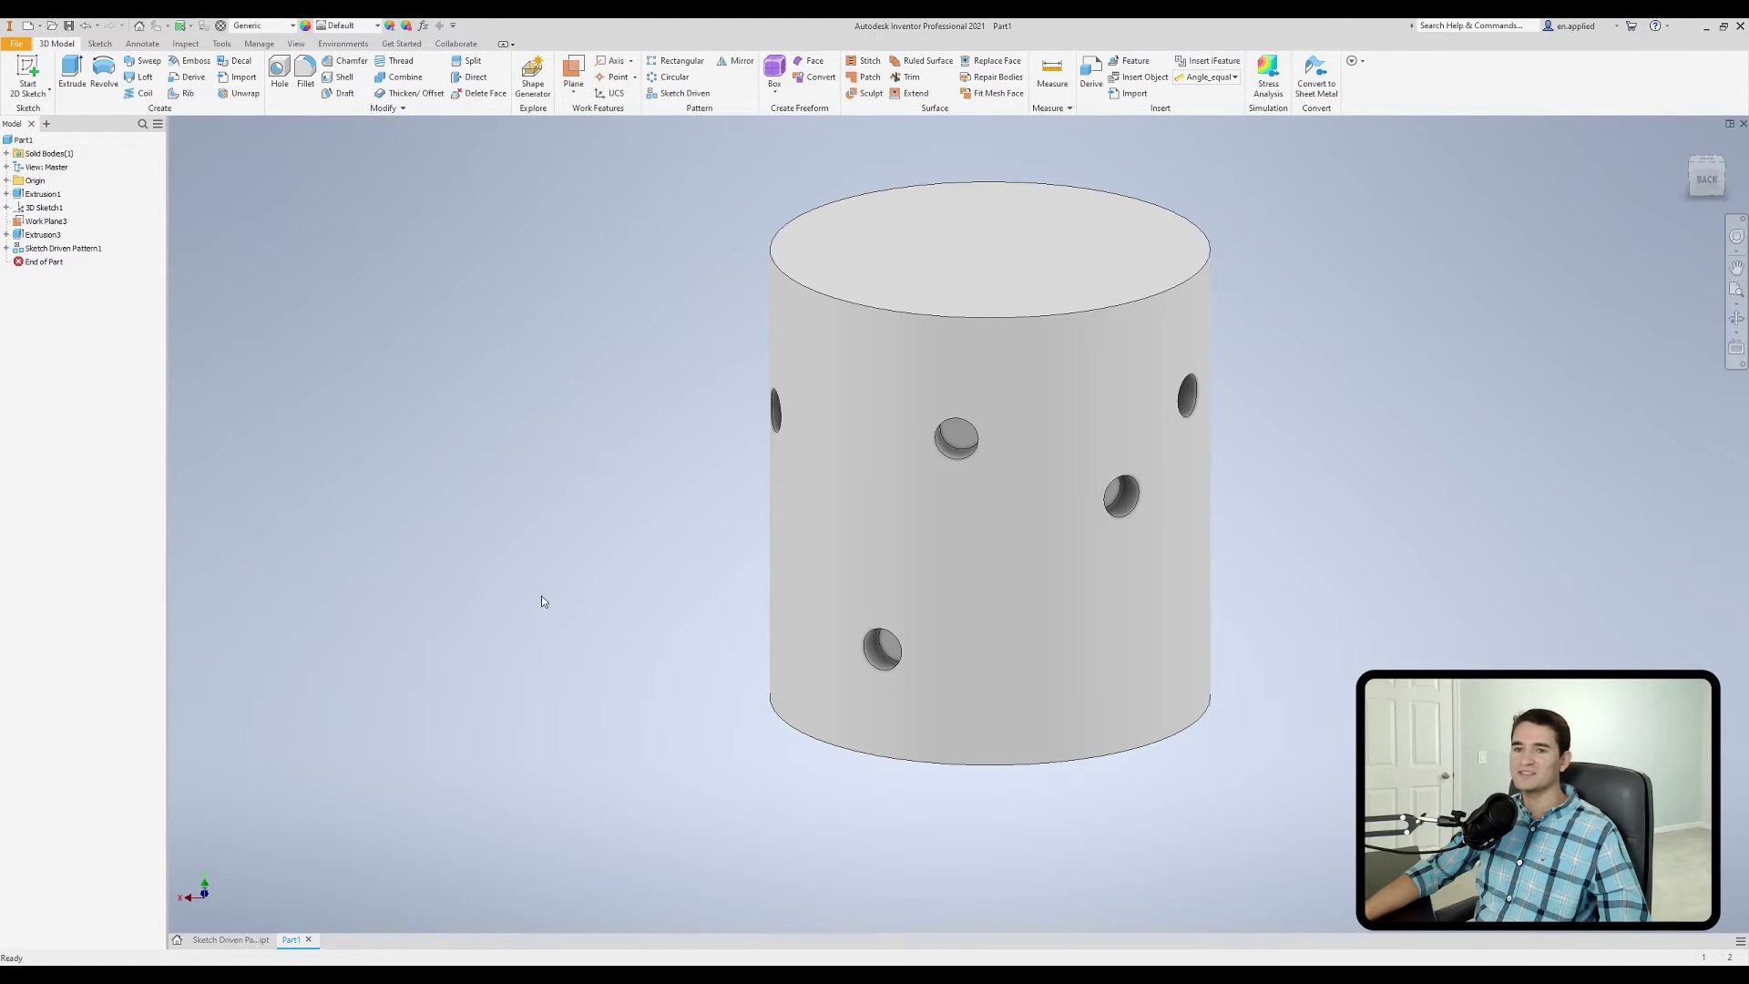
shift+middle_drag(667, 650, 1081, 668)
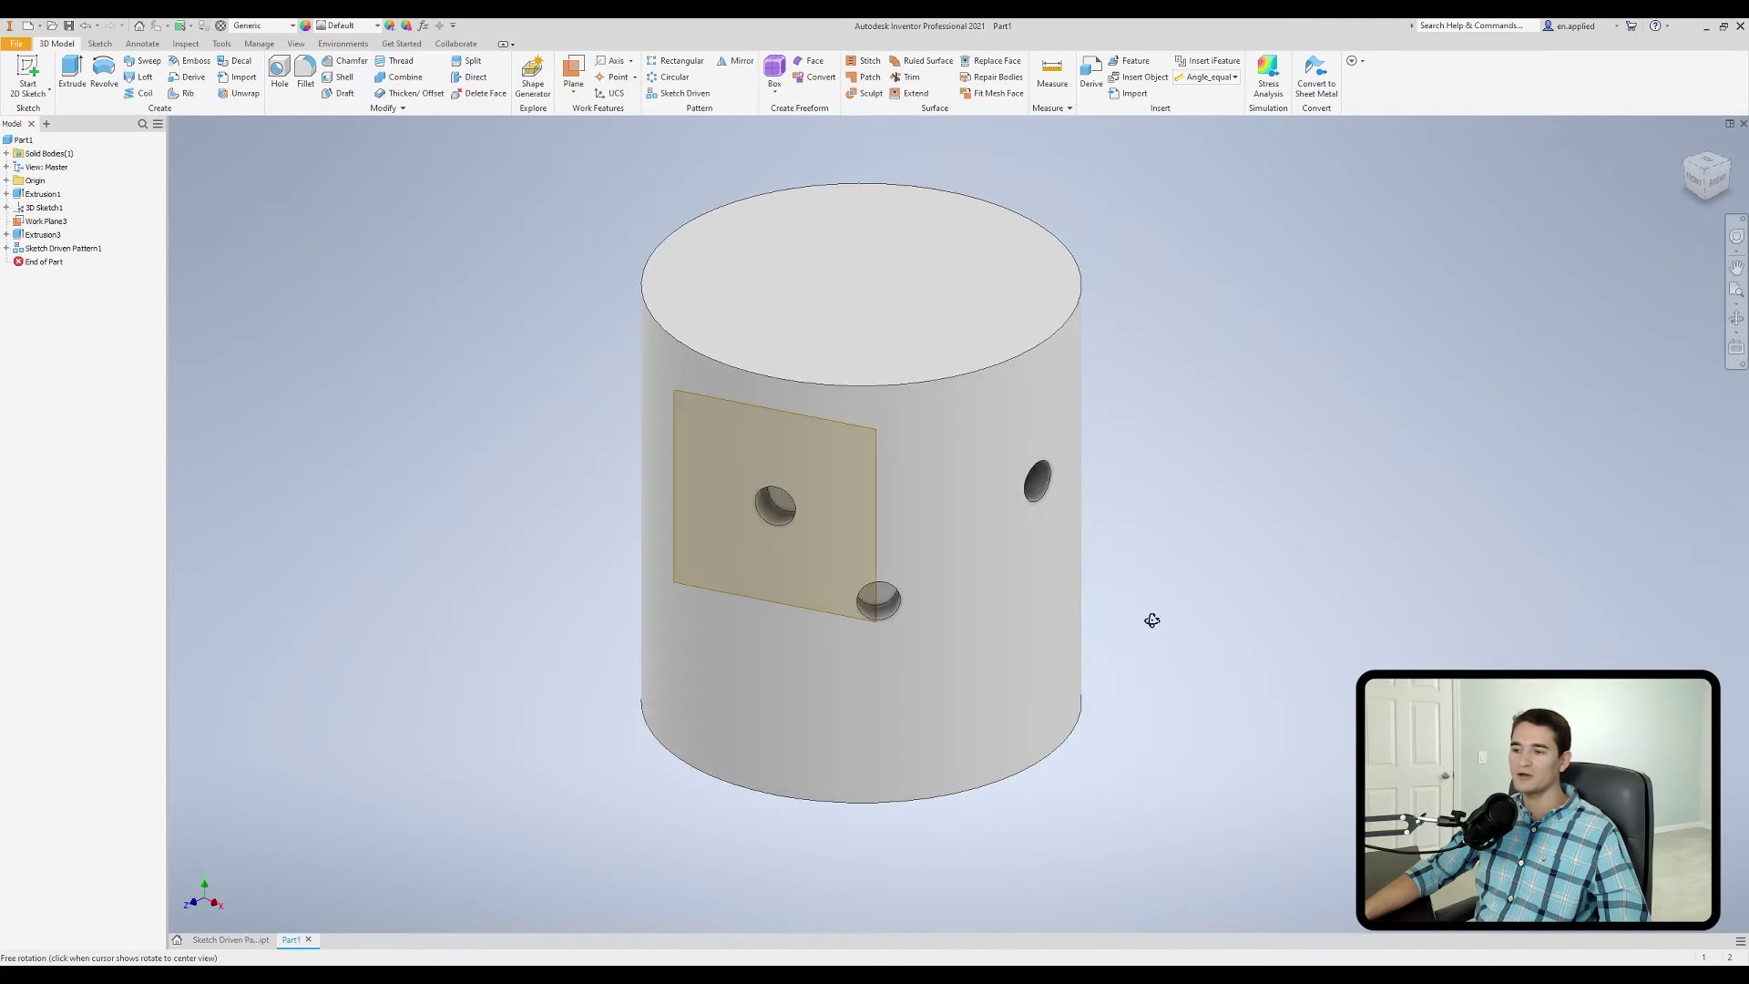
shift+middle_drag(1152, 616, 1136, 583)
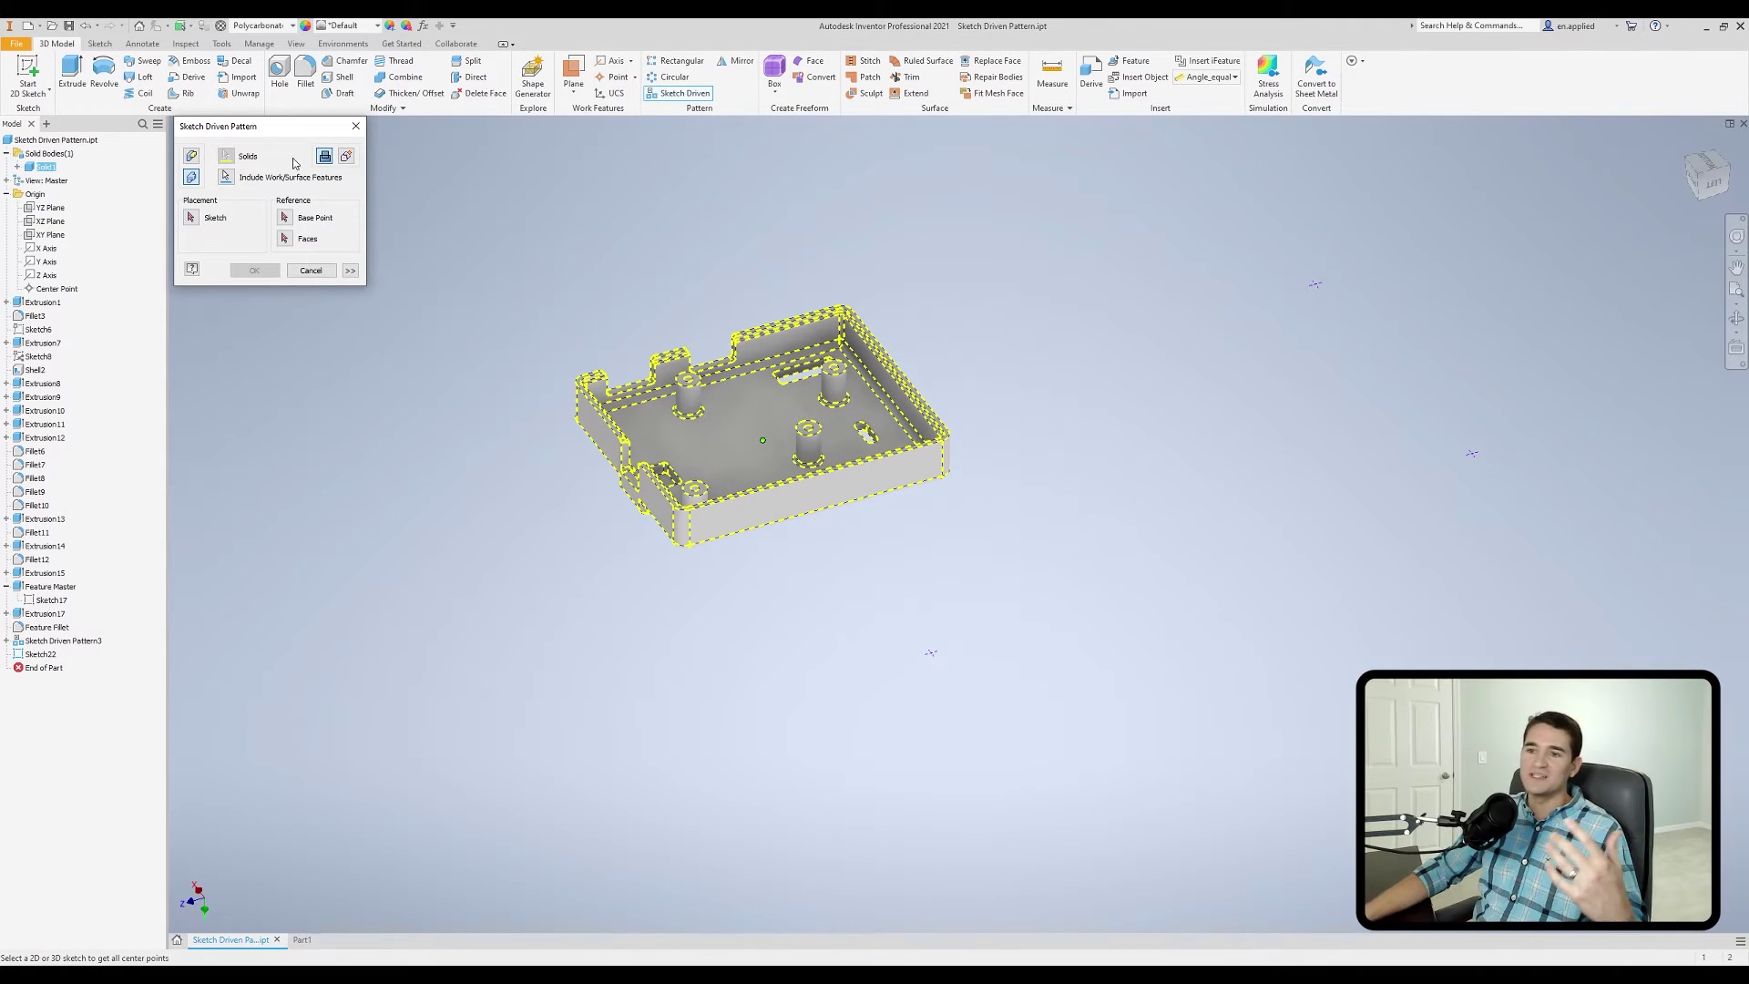
Step: Try the new-bodies output option and compare the creation methods for feature and solid patterns, choosing Identical for the solid
click(347, 156)
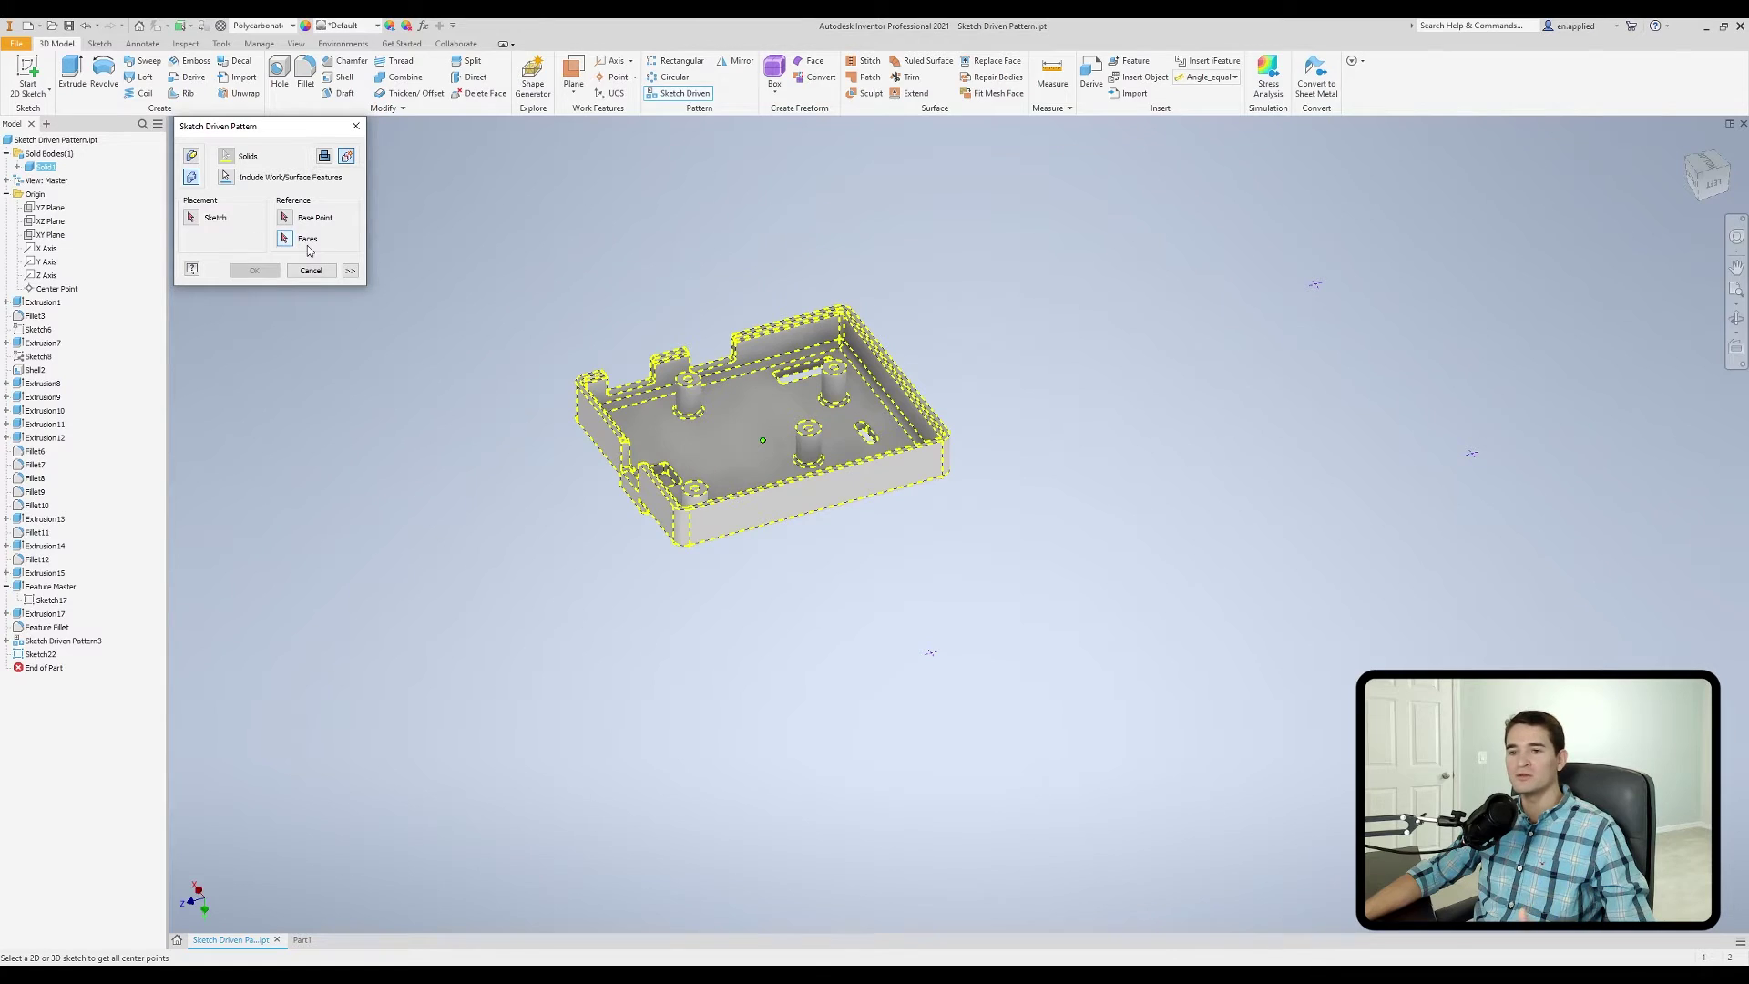
click(351, 271)
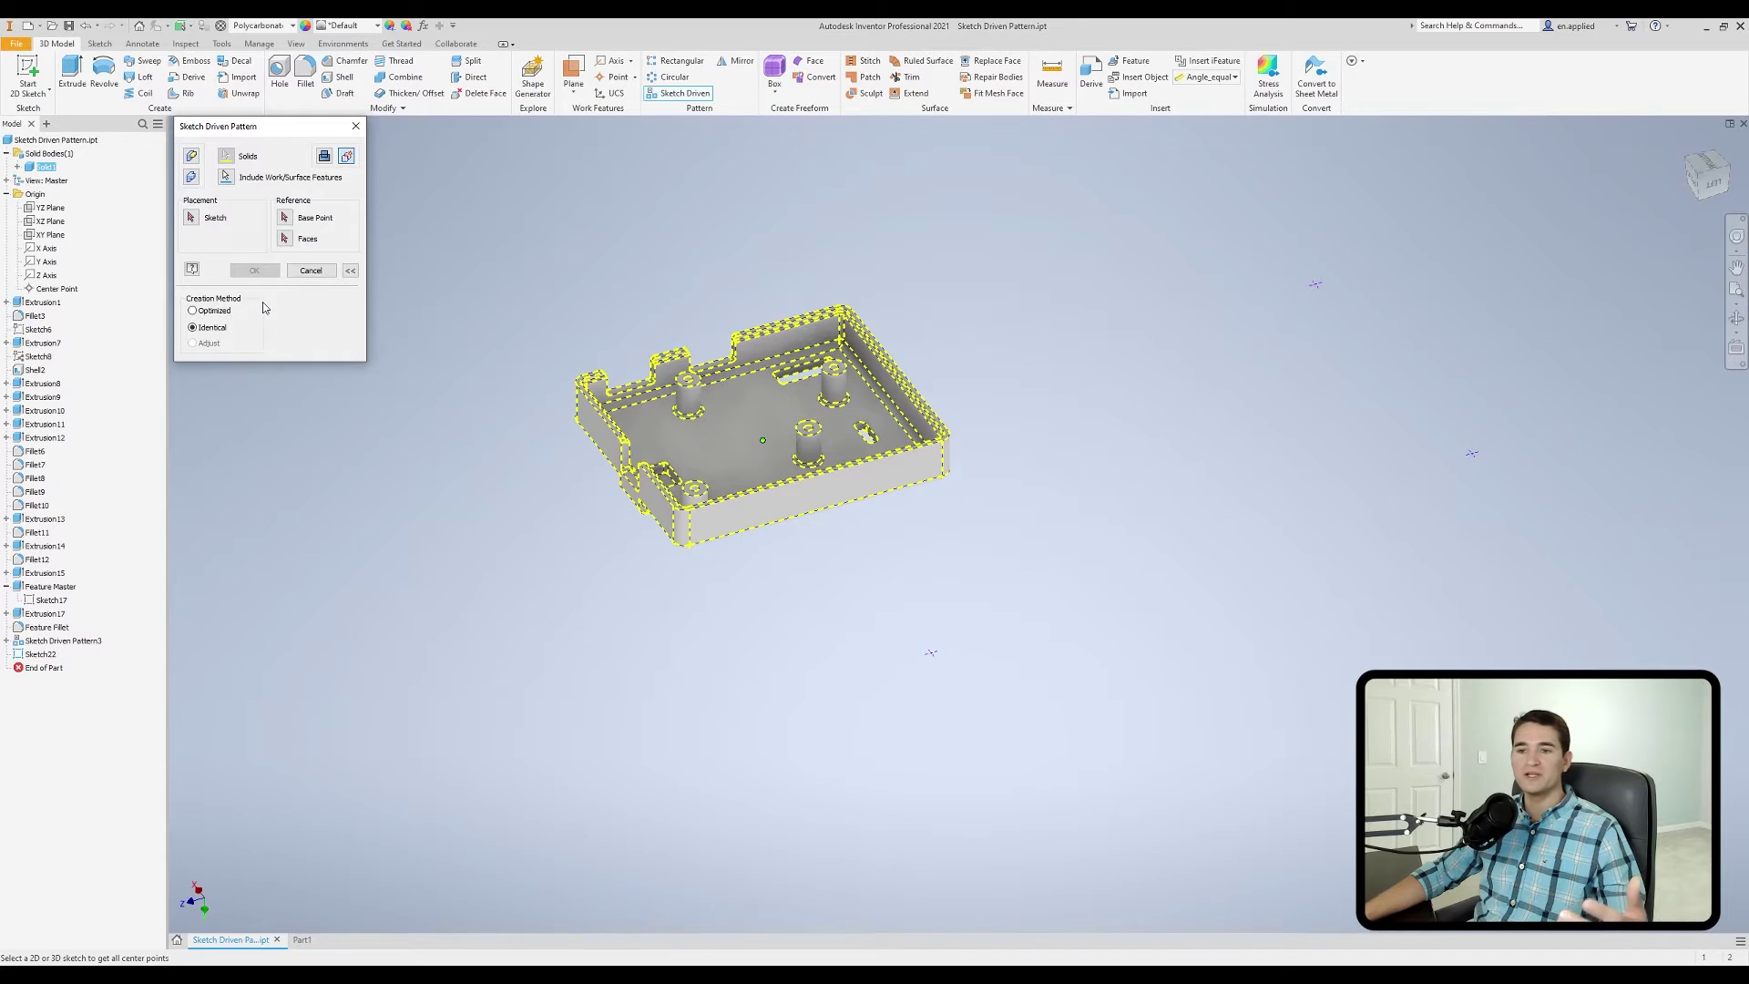
click(191, 158)
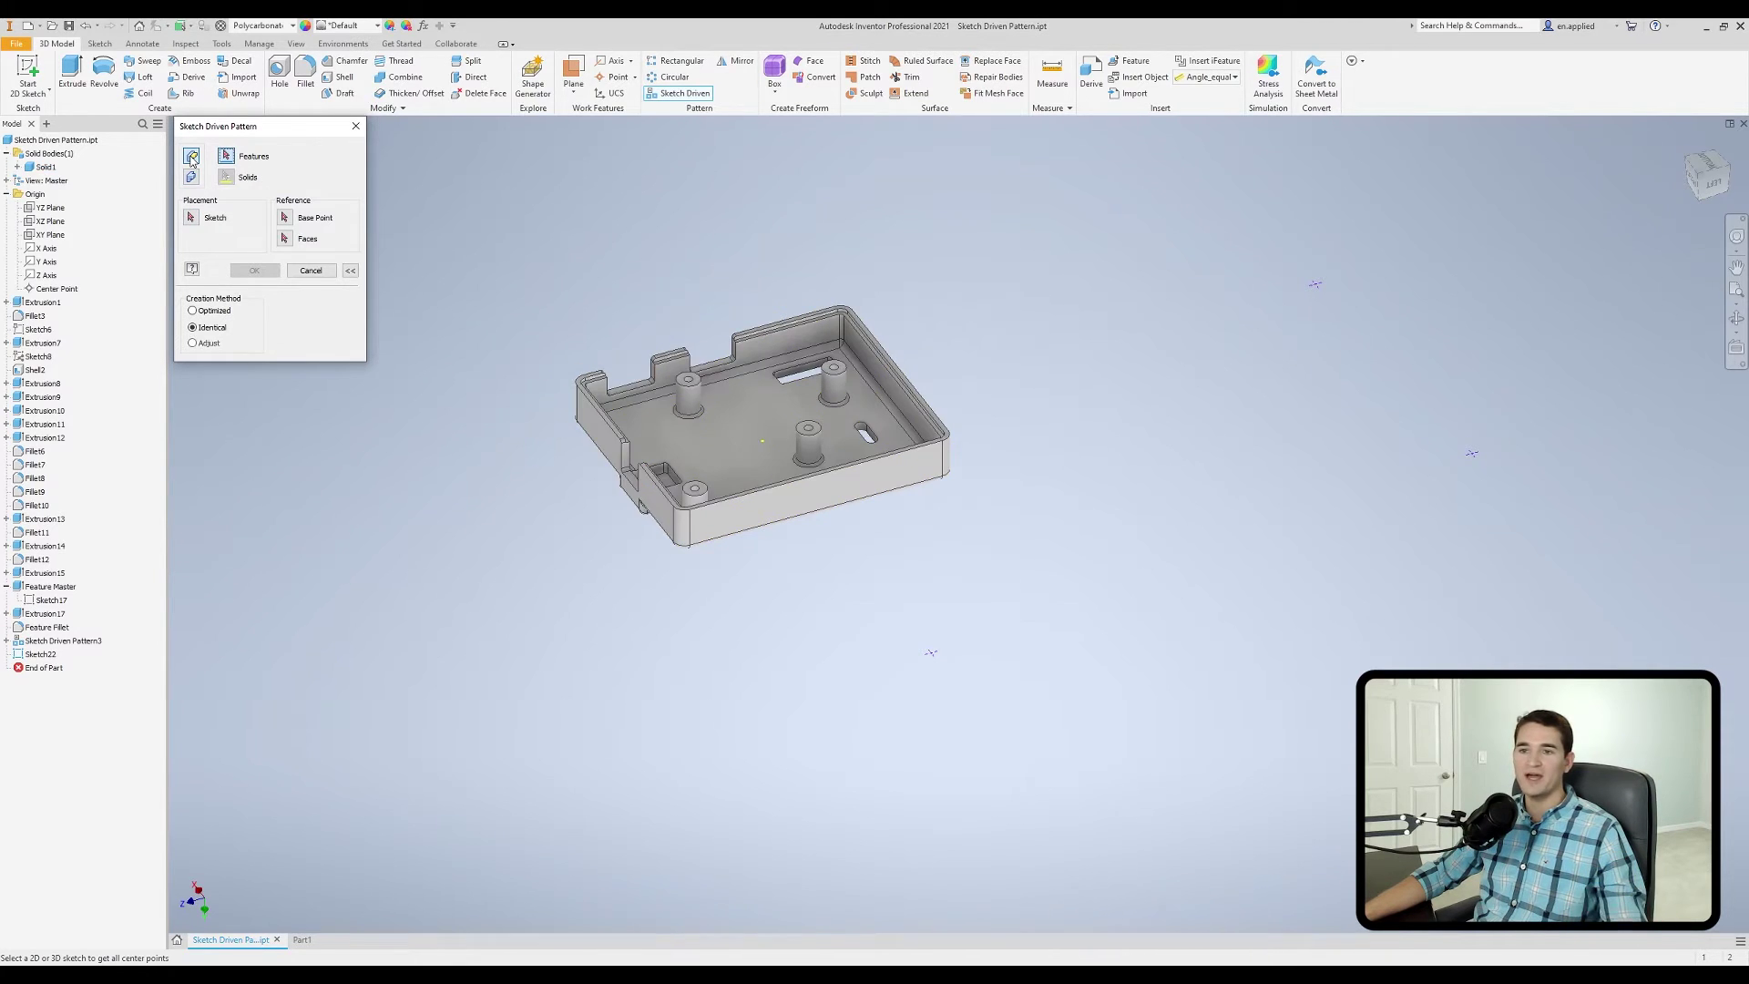
click(192, 177)
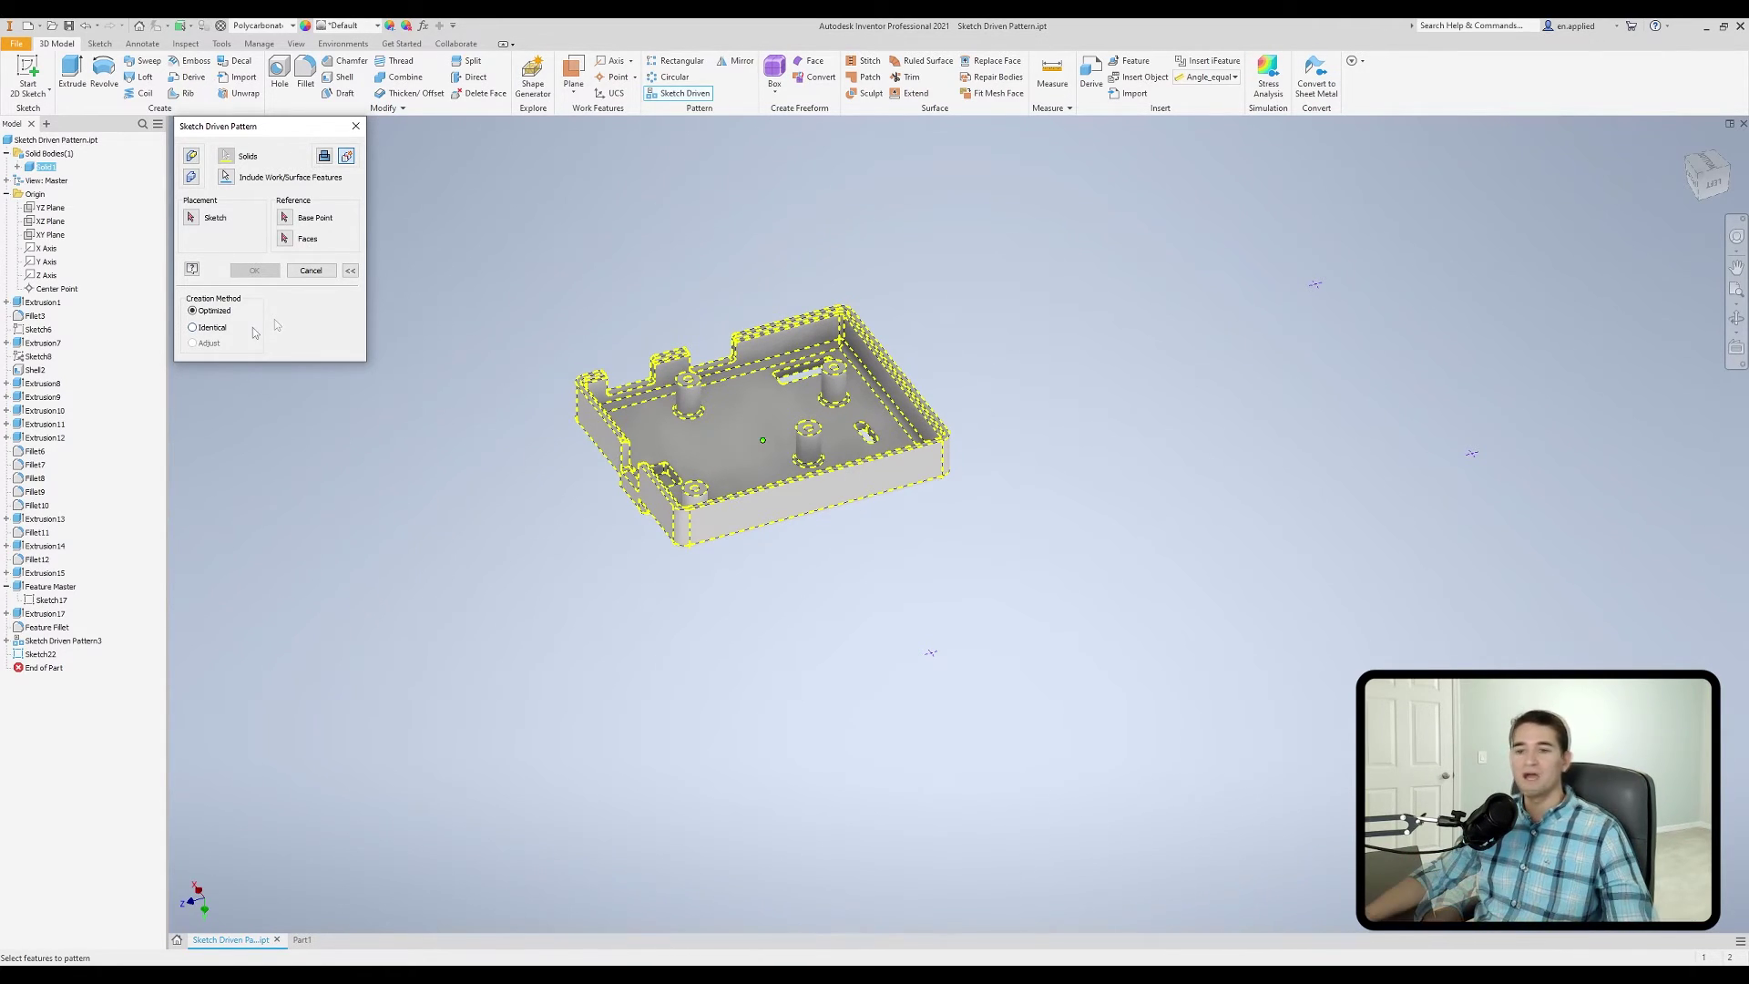
click(192, 327)
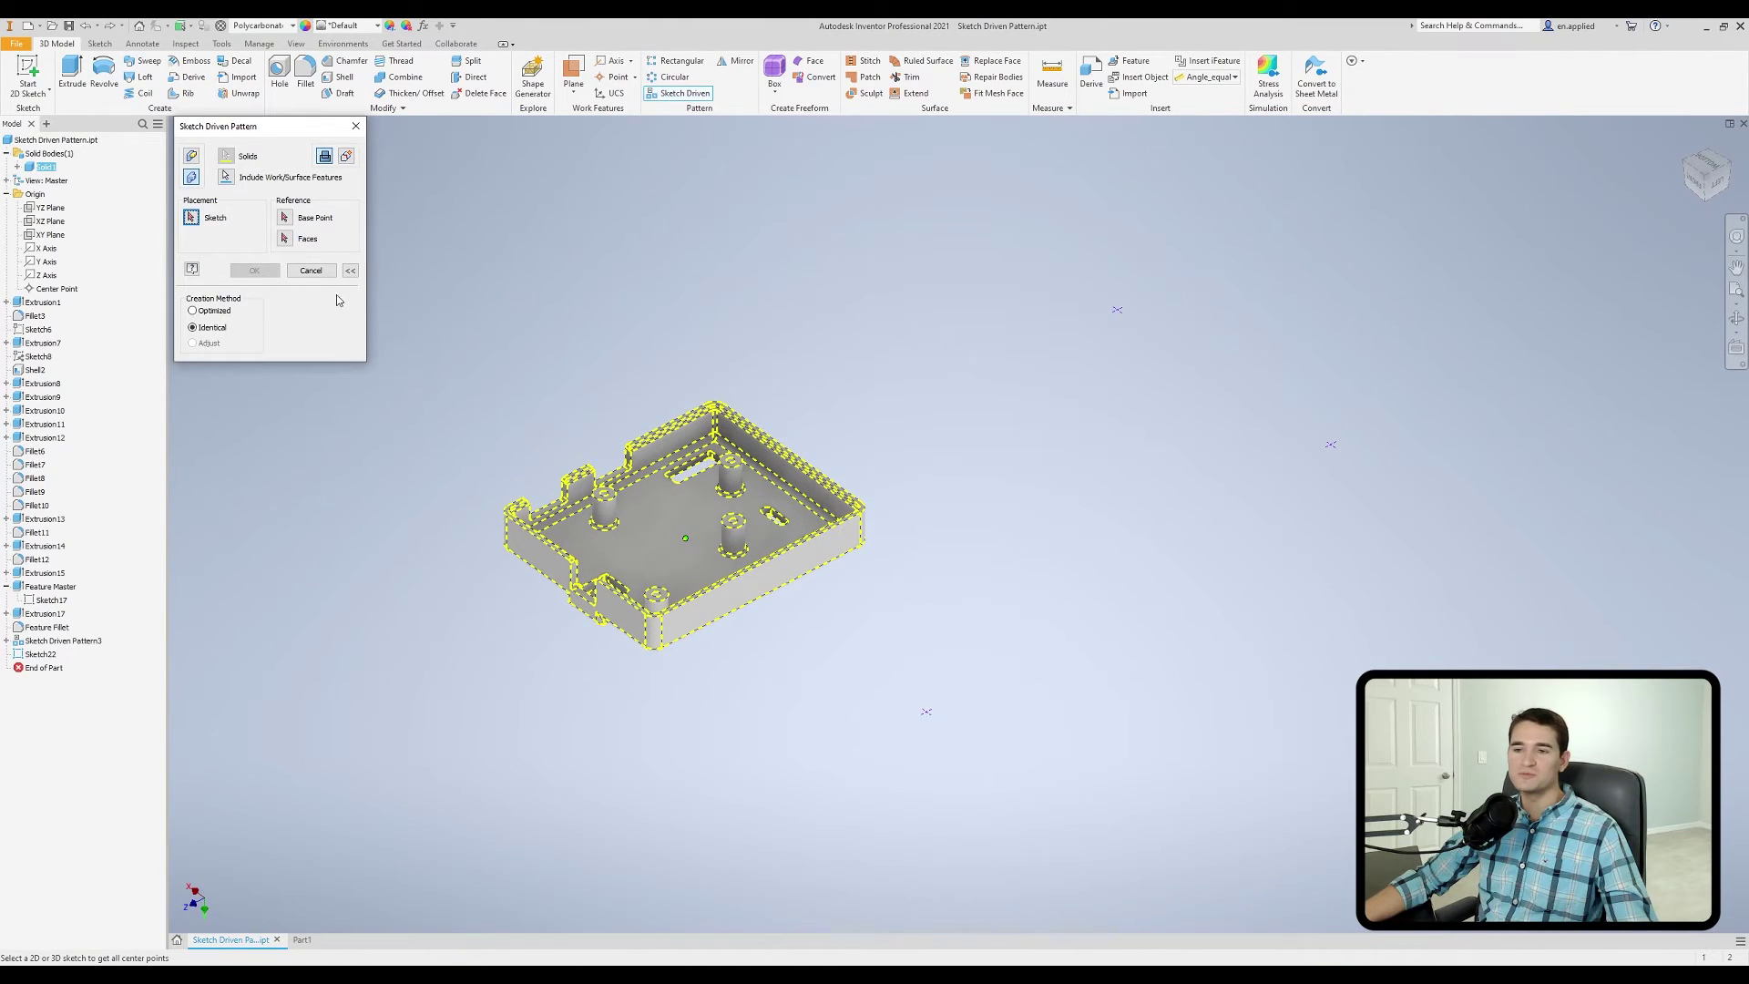
click(350, 271)
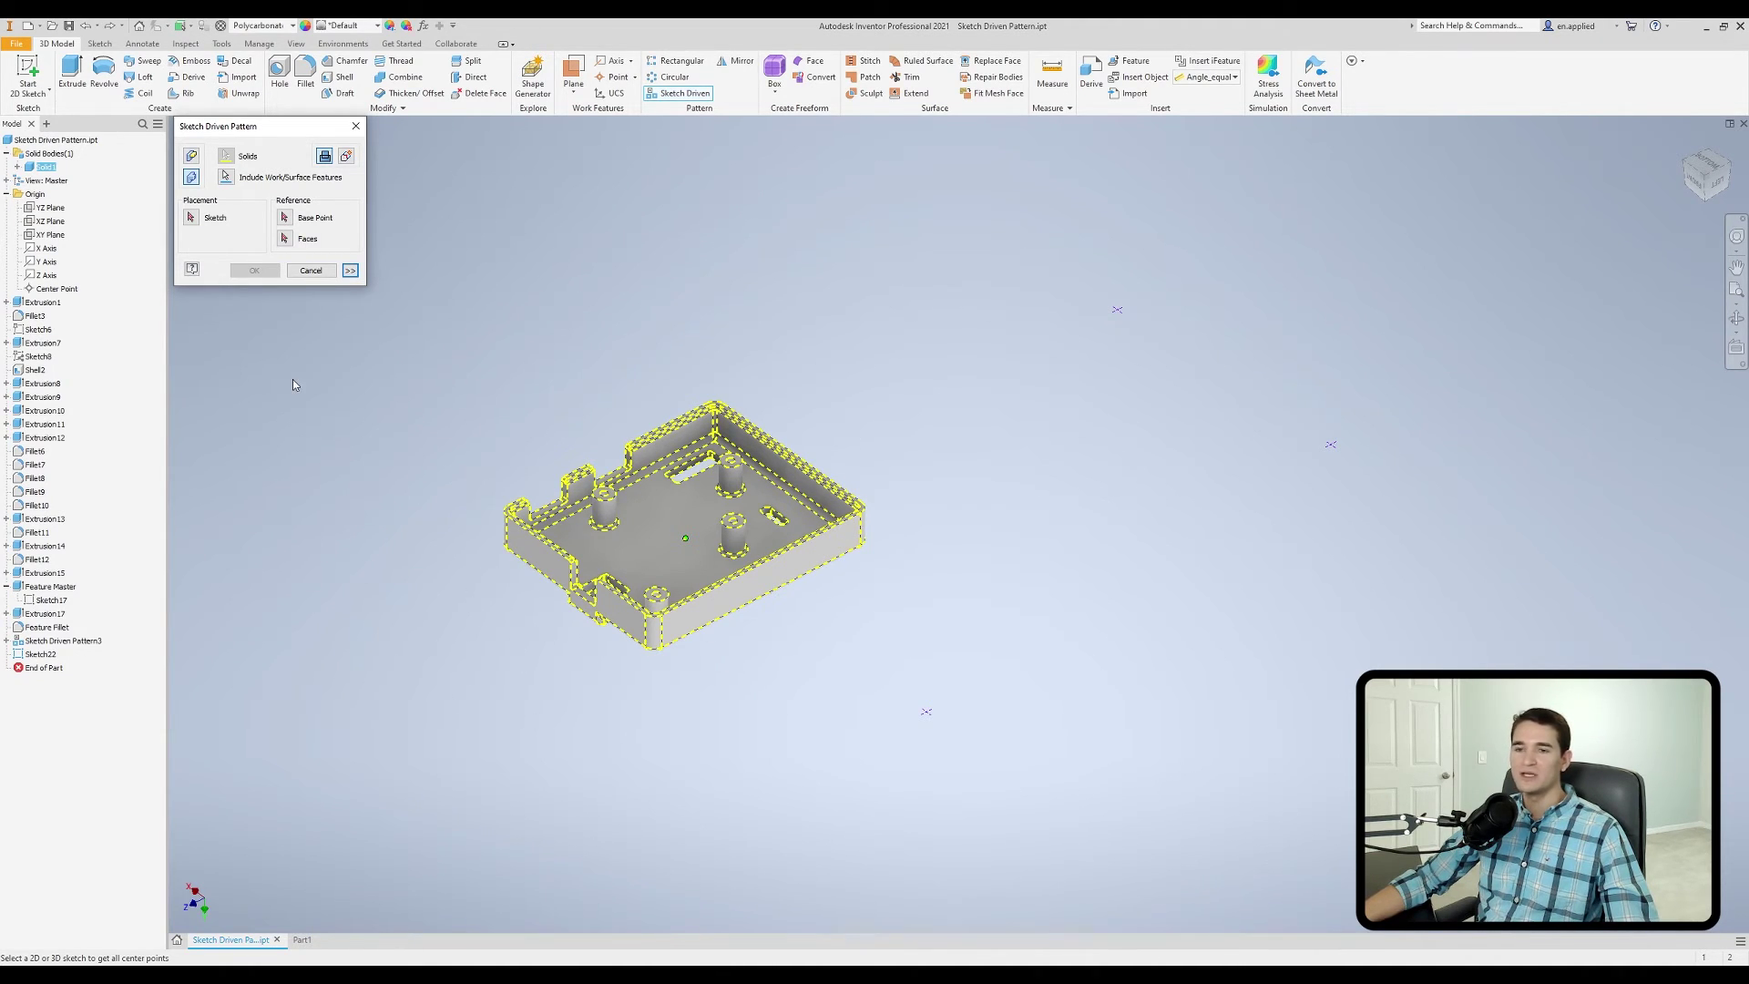
Step: Pattern the whole enclosure solid at the points of Sketch22, keeping the join output option
click(192, 219)
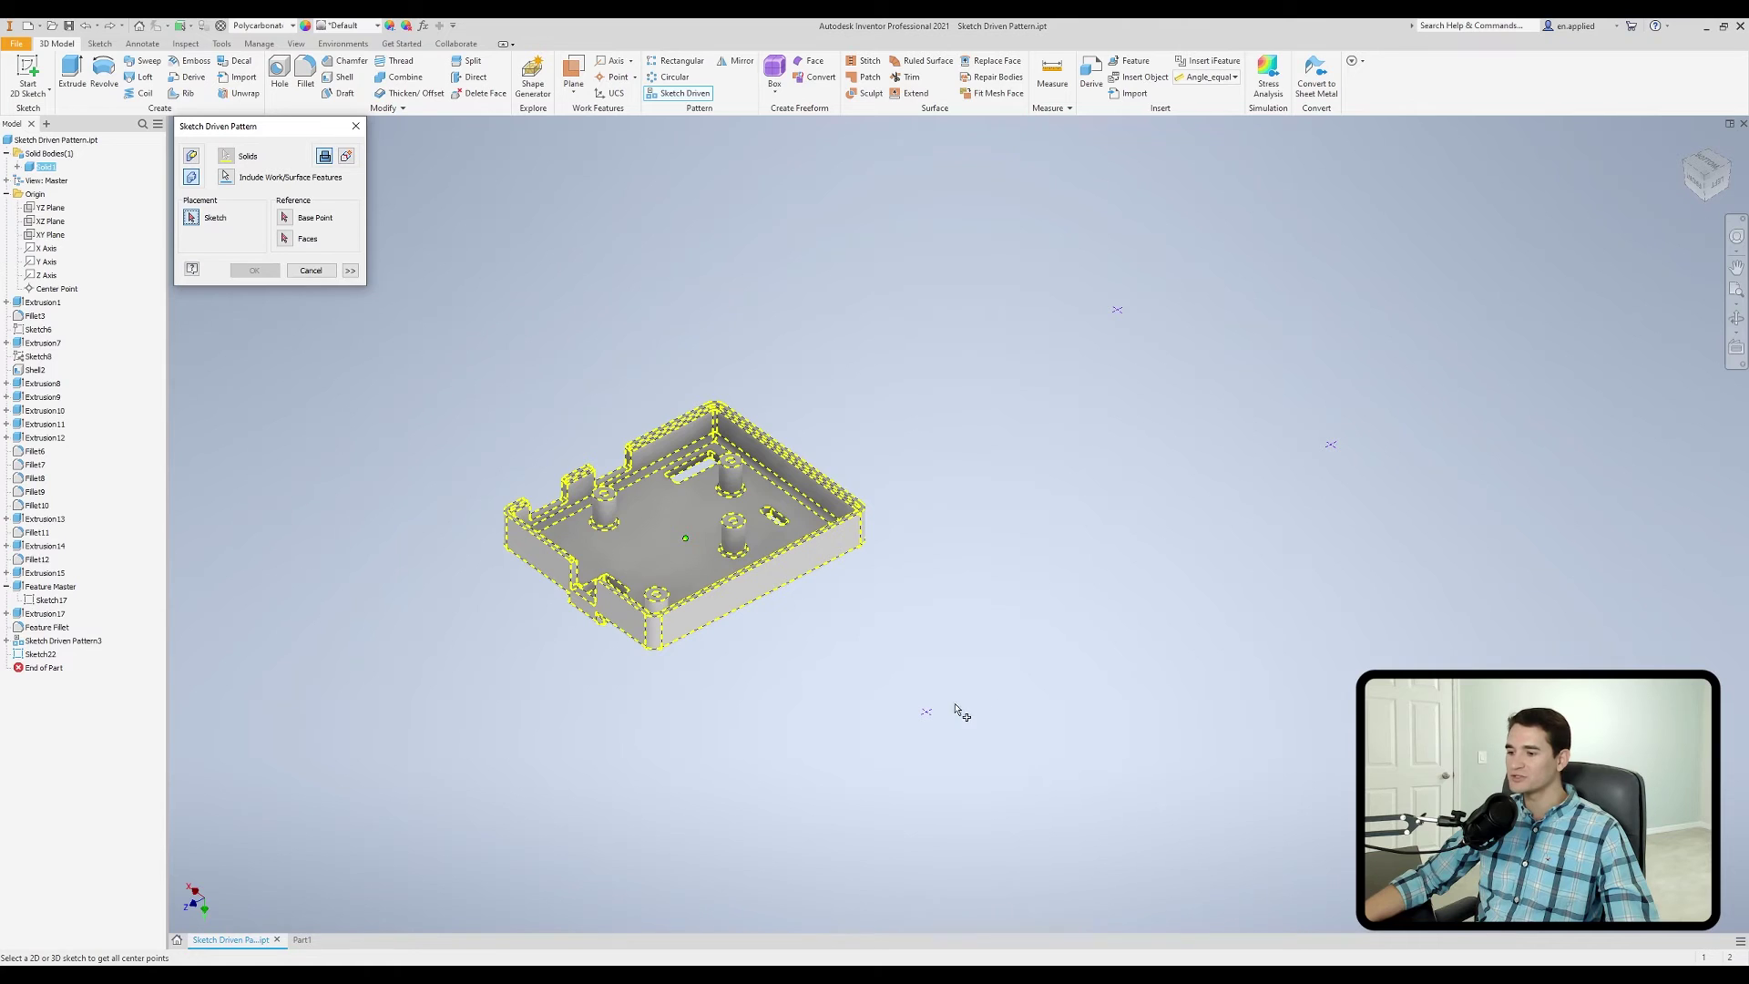
click(928, 712)
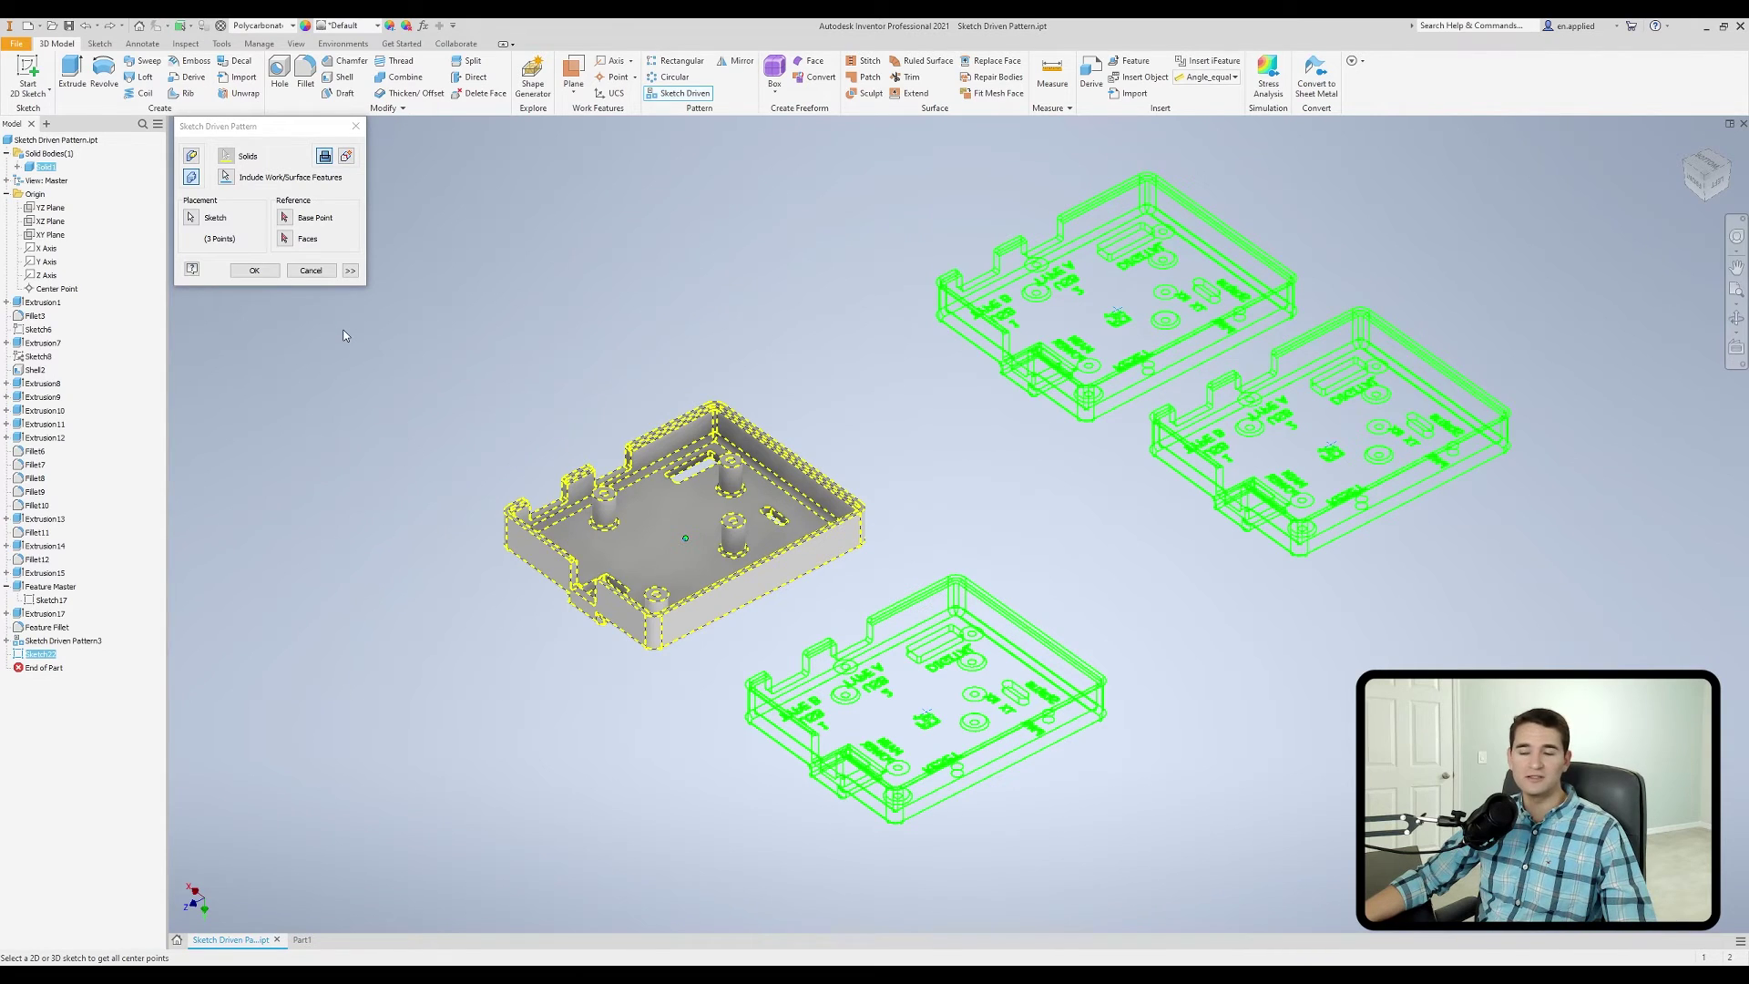
click(266, 273)
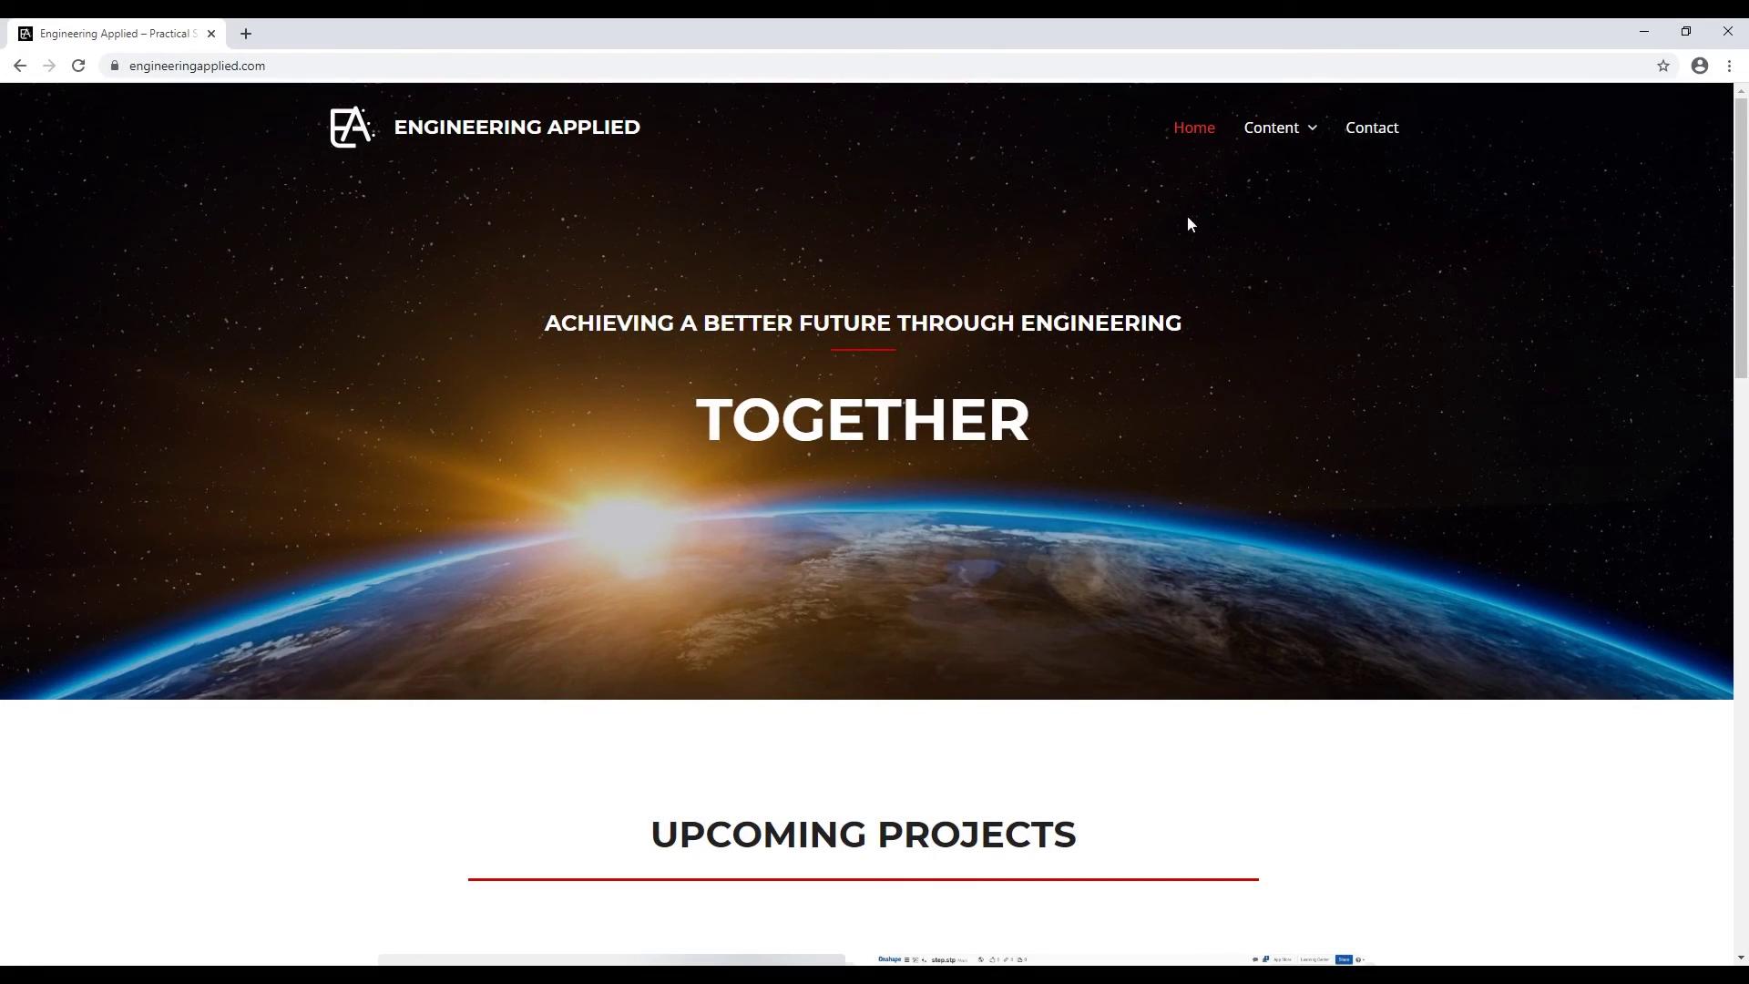
Step: Open the Engineering Applied website's contact page and activate the name field of the message form
click(1350, 143)
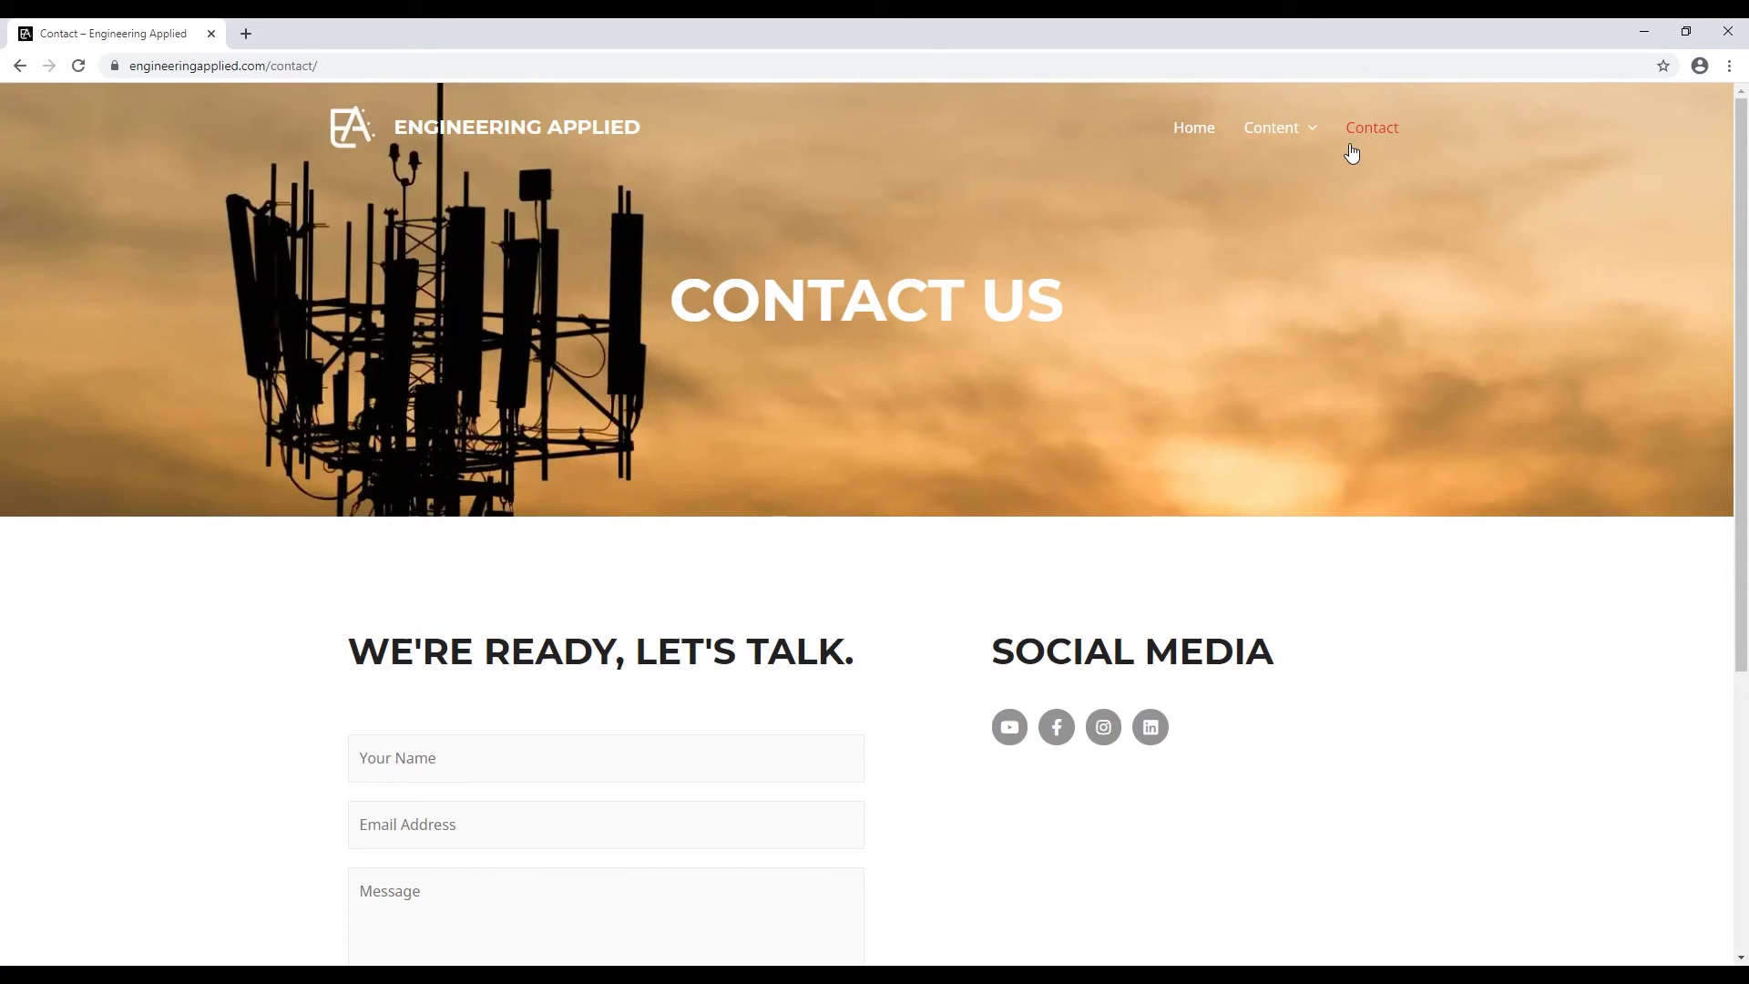
scroll(992, 439, down, 2)
click(546, 604)
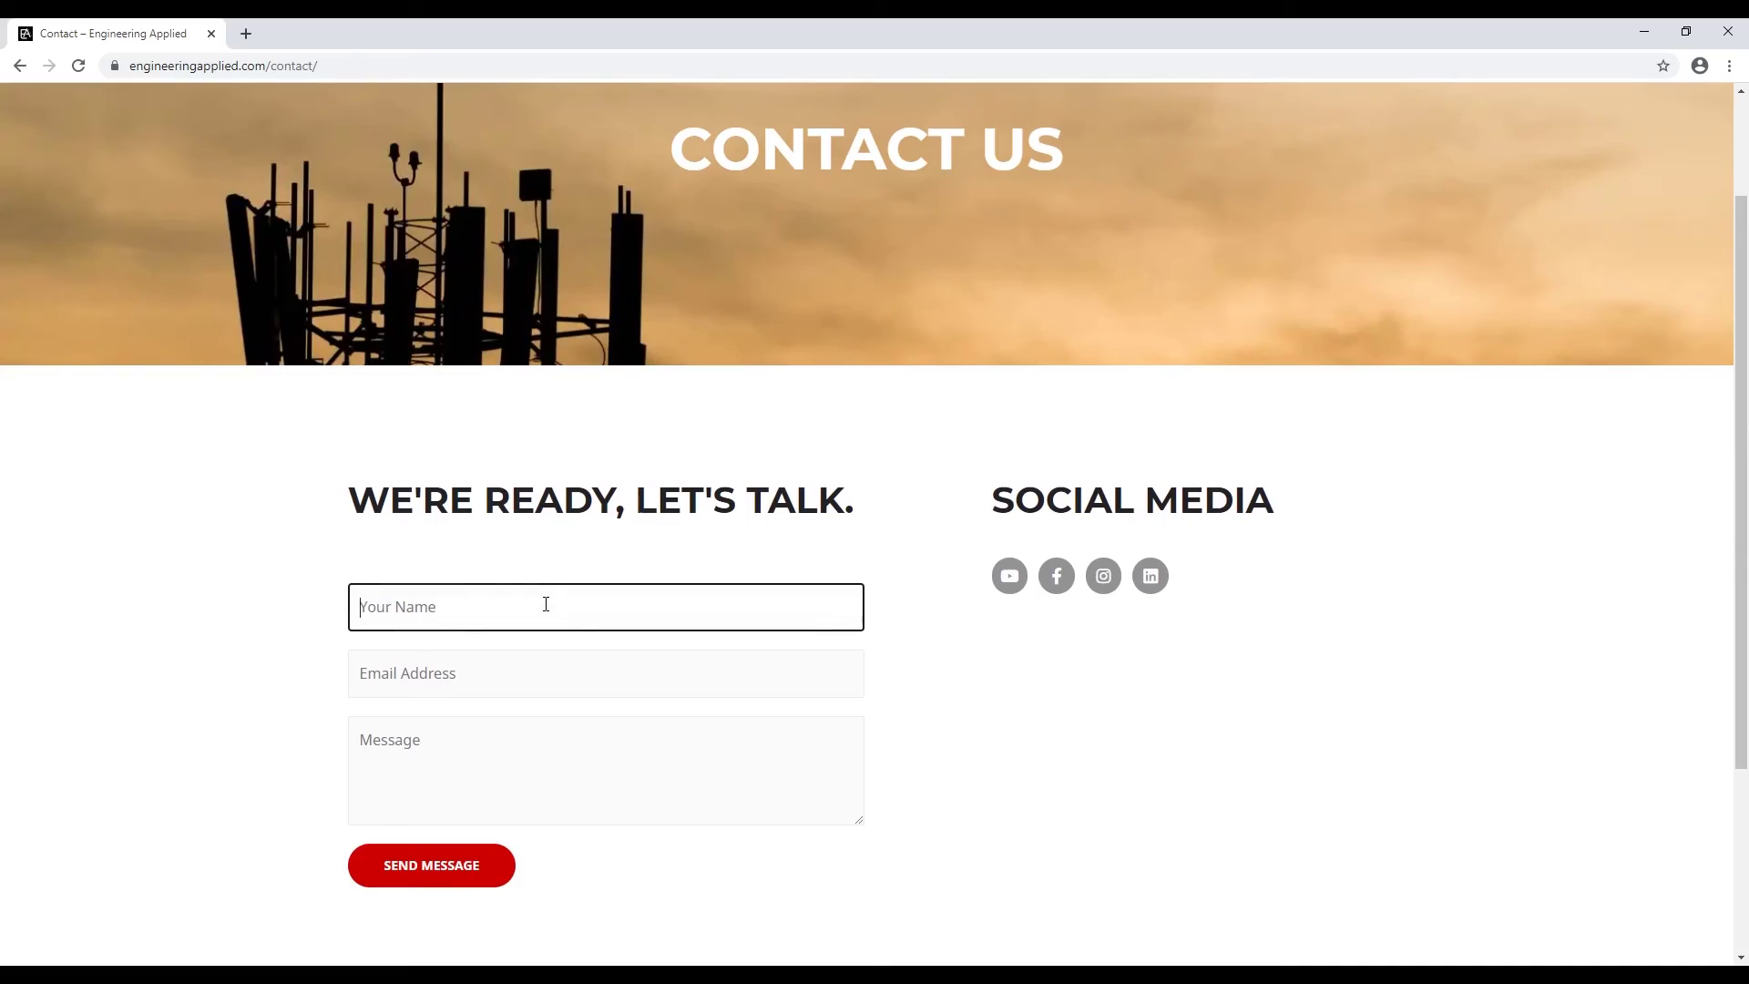